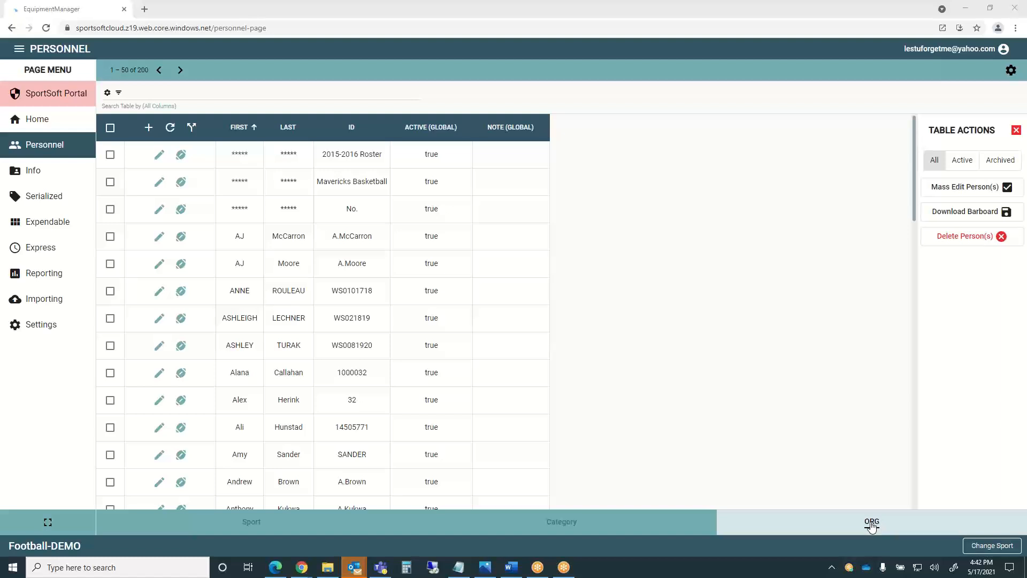
View the first person's sport assignments in the personnel table, then close them.
{"action": "left_click", "coordinate": [871, 527]}
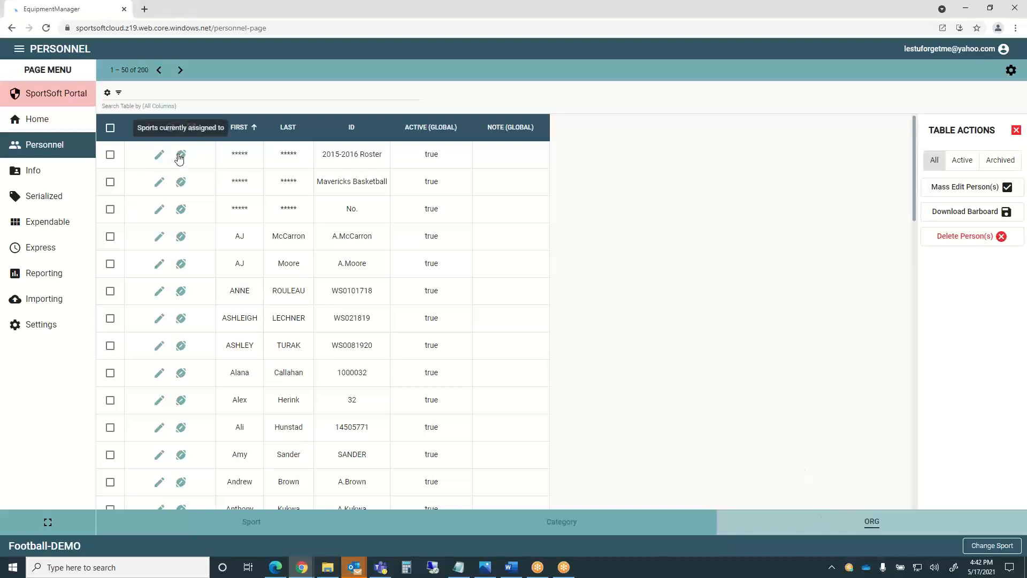
{"action": "left_click", "coordinate": [181, 156]}
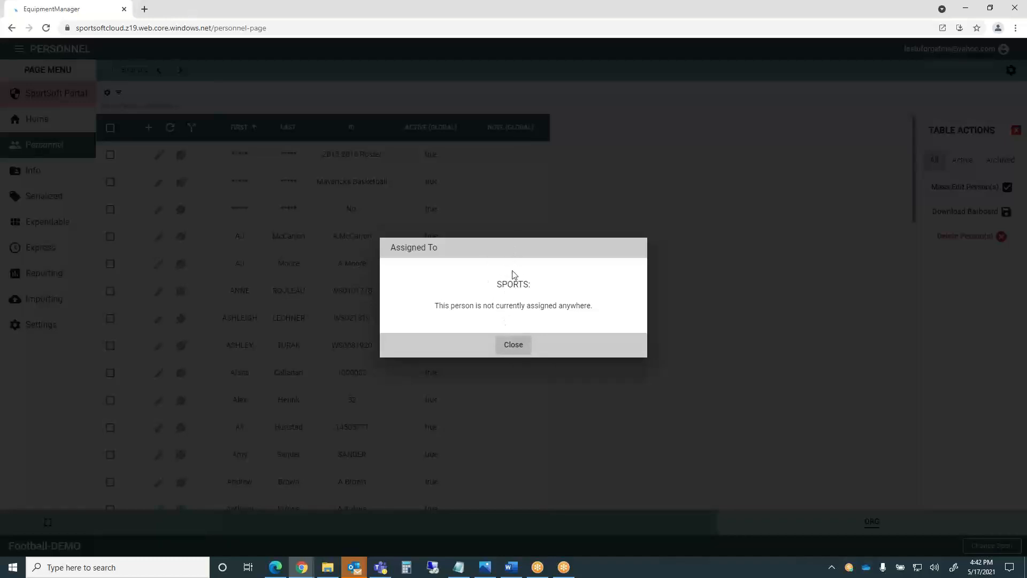
{"action": "left_click", "coordinate": [514, 346]}
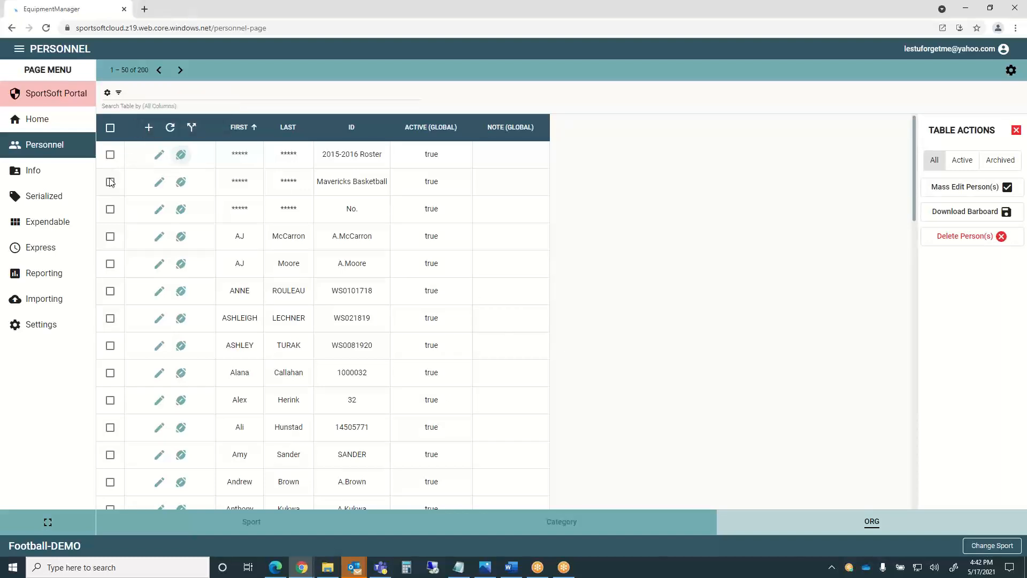
Check the target person's row and confirm their only assignment is ROSTER TEST - TEST.
{"action": "left_click", "coordinate": [110, 237]}
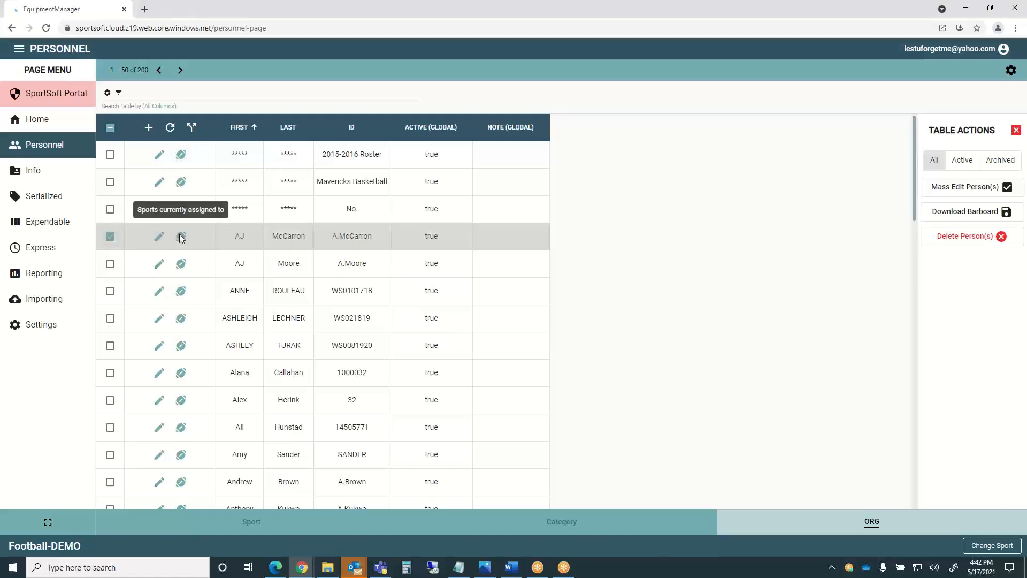
{"action": "left_click", "coordinate": [180, 236]}
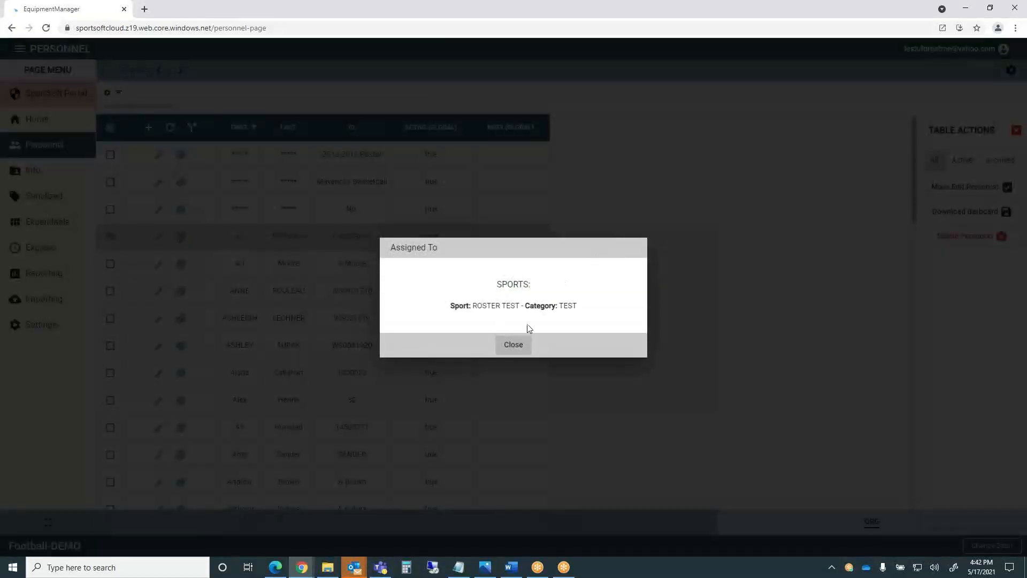
{"action": "left_click", "coordinate": [512, 345]}
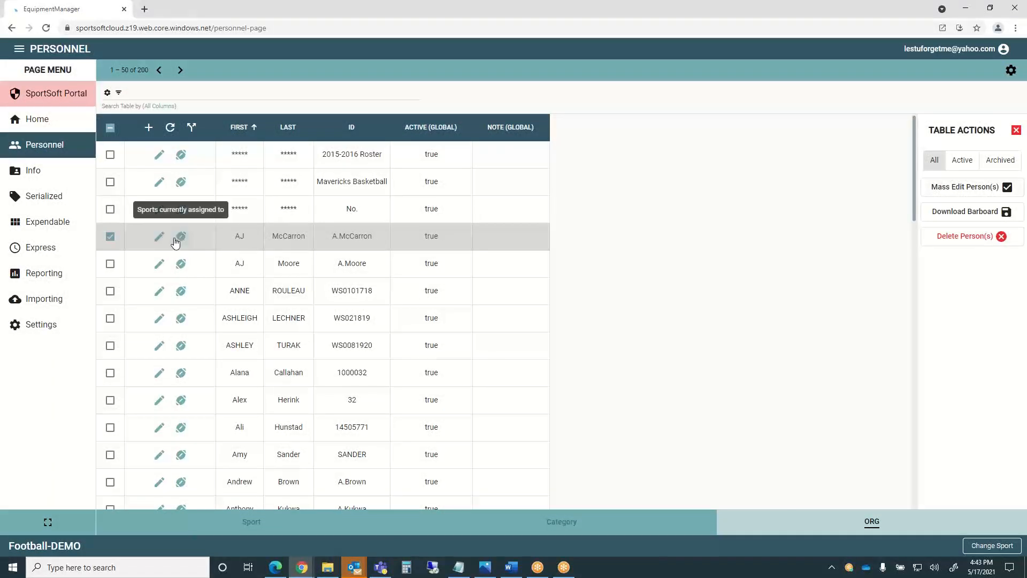
Mass-assign the checked person to Football-DEMO, category Offense, and dismiss the results.
{"action": "left_click", "coordinate": [193, 127]}
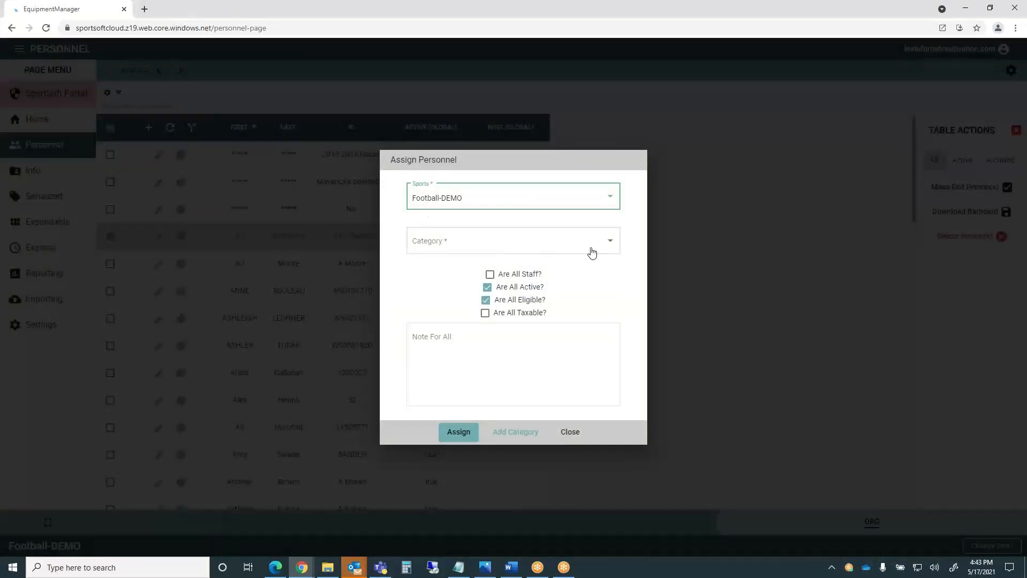
{"action": "left_click", "coordinate": [609, 243]}
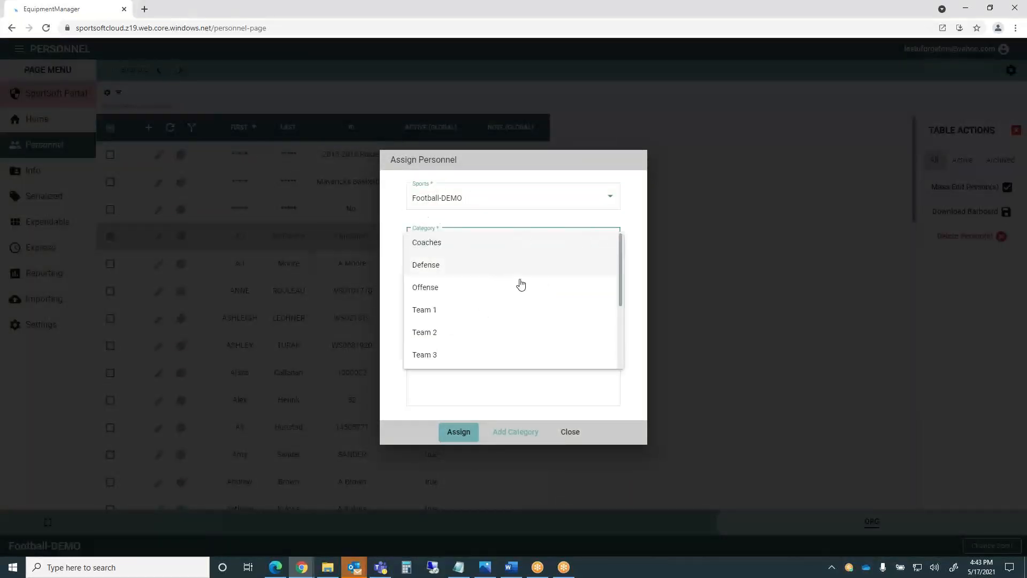
{"action": "mouse_move", "coordinate": [620, 276]}
{"action": "left_mouse_down"}
{"action": "mouse_move", "coordinate": [621, 339]}
{"action": "mouse_move", "coordinate": [621, 259]}
{"action": "left_mouse_up"}
{"action": "left_click", "coordinate": [426, 288]}
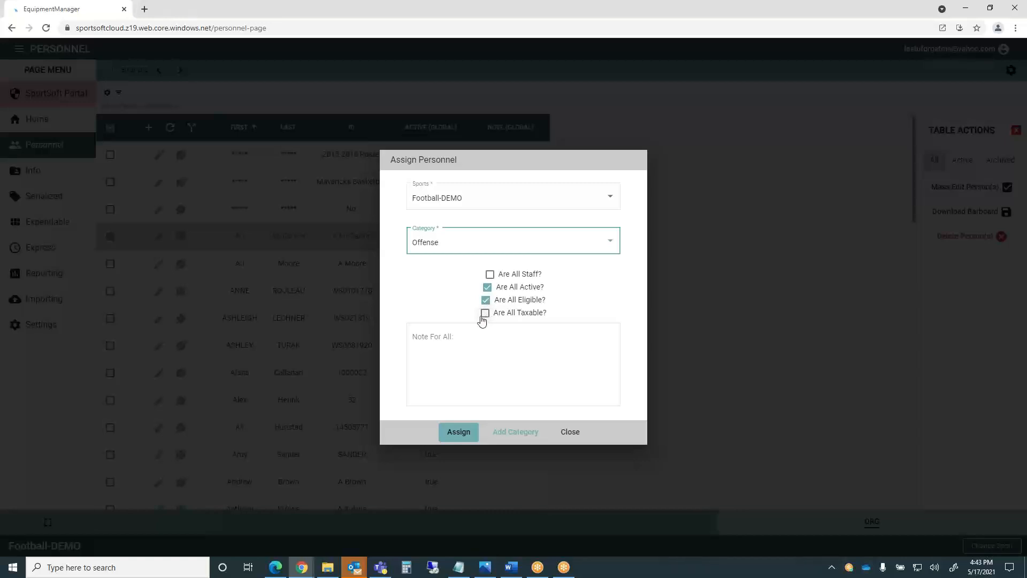
{"action": "left_click", "coordinate": [416, 337]}
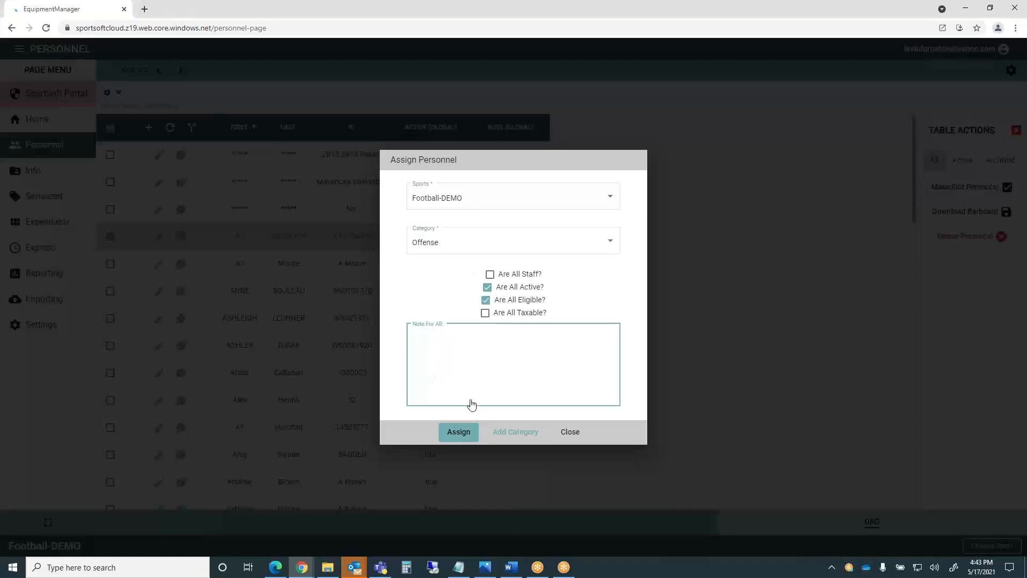
{"action": "left_click", "coordinate": [455, 433]}
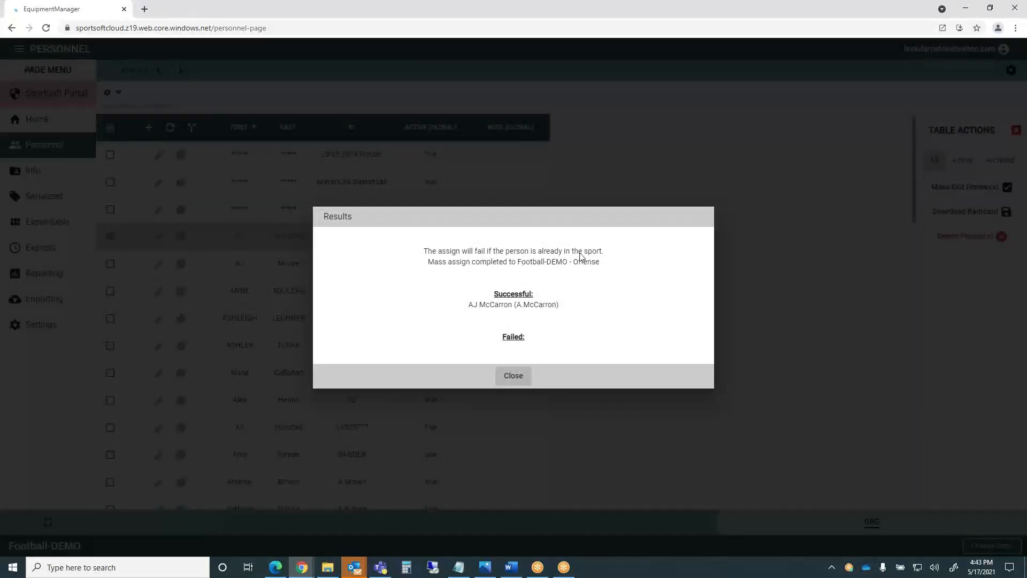
{"action": "left_click", "coordinate": [511, 379]}
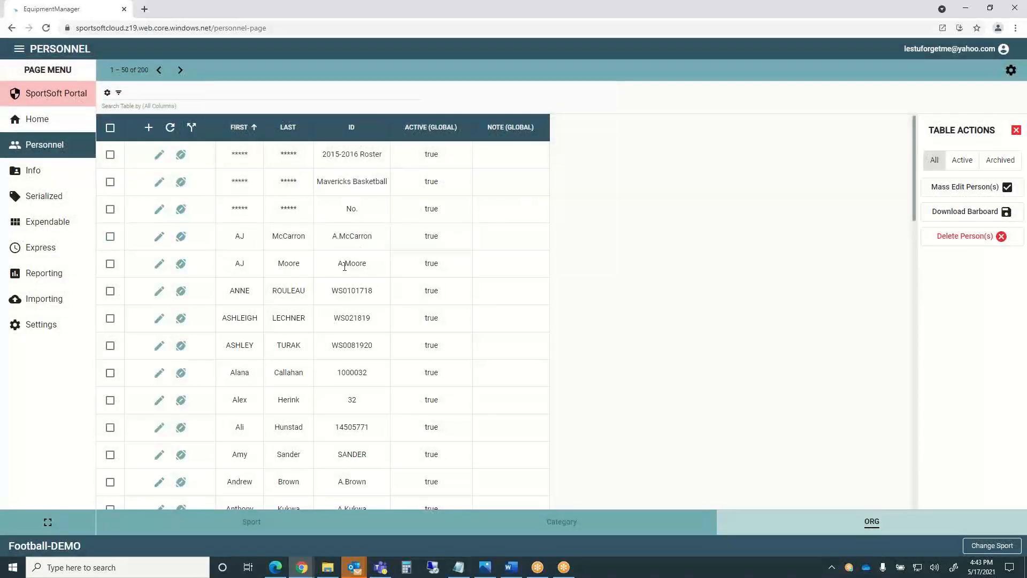
{"action": "left_click", "coordinate": [182, 242]}
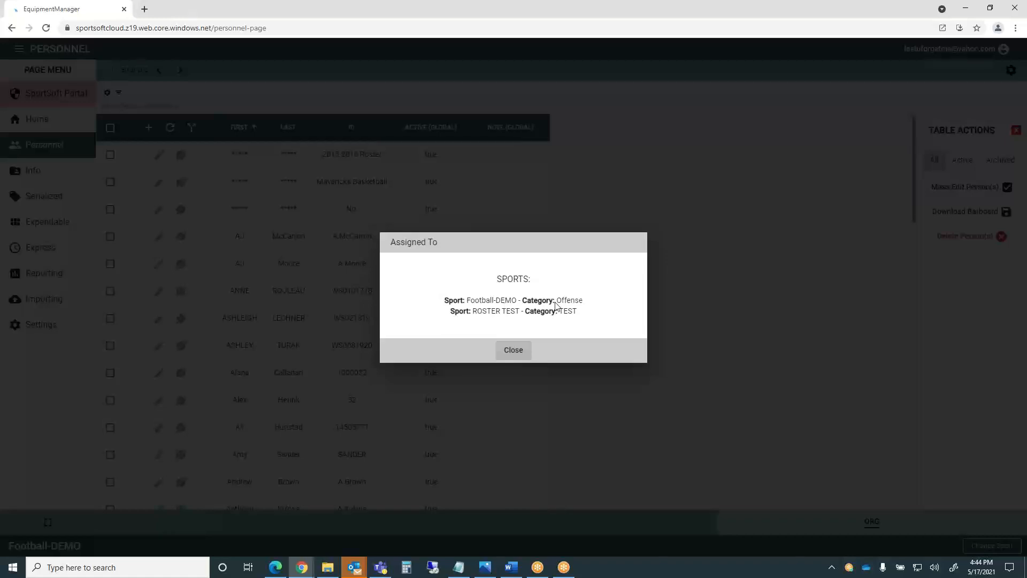
{"action": "left_click", "coordinate": [513, 351]}
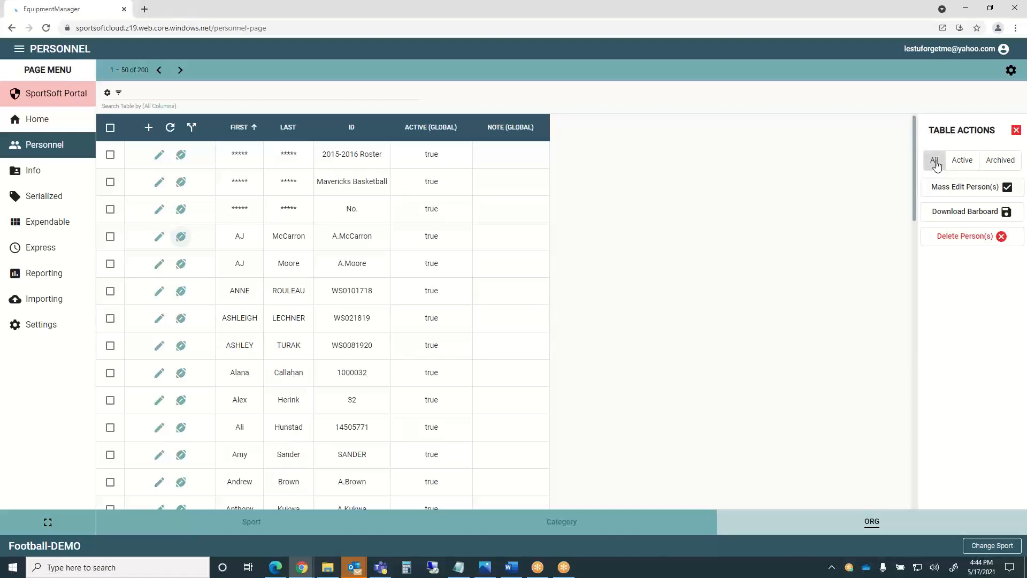
Switch the filter from Active to All and check the Mavericks Basketball row plus two more rows.
{"action": "left_click", "coordinate": [963, 163]}
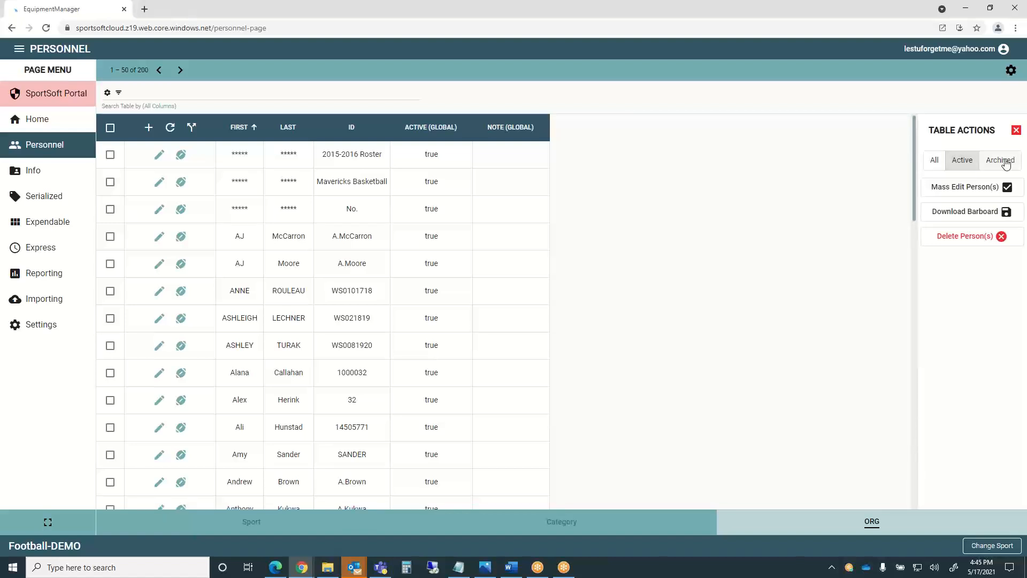
{"action": "left_click", "coordinate": [936, 163]}
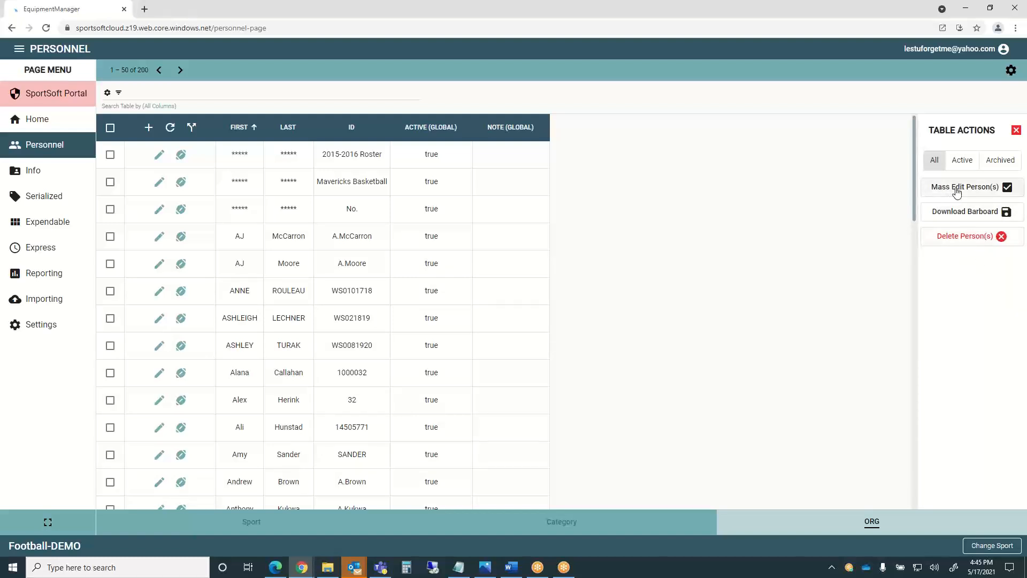
{"action": "left_click", "coordinate": [111, 182]}
{"action": "left_click", "coordinate": [110, 236]}
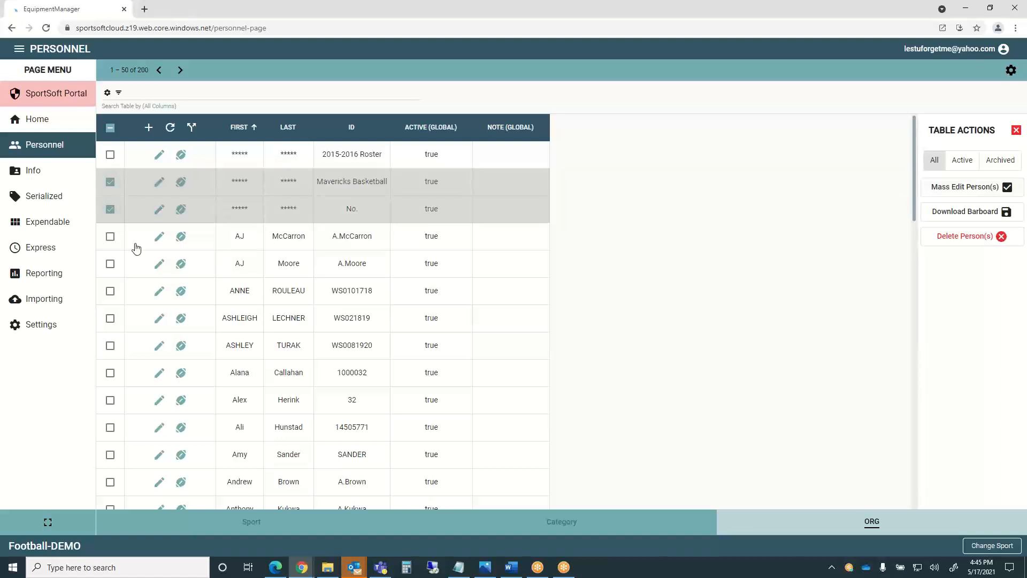
Open Mass Edit Person(s) for the checked rows, cancel it unused, then choose Download Barboard.
{"action": "left_click", "coordinate": [961, 186]}
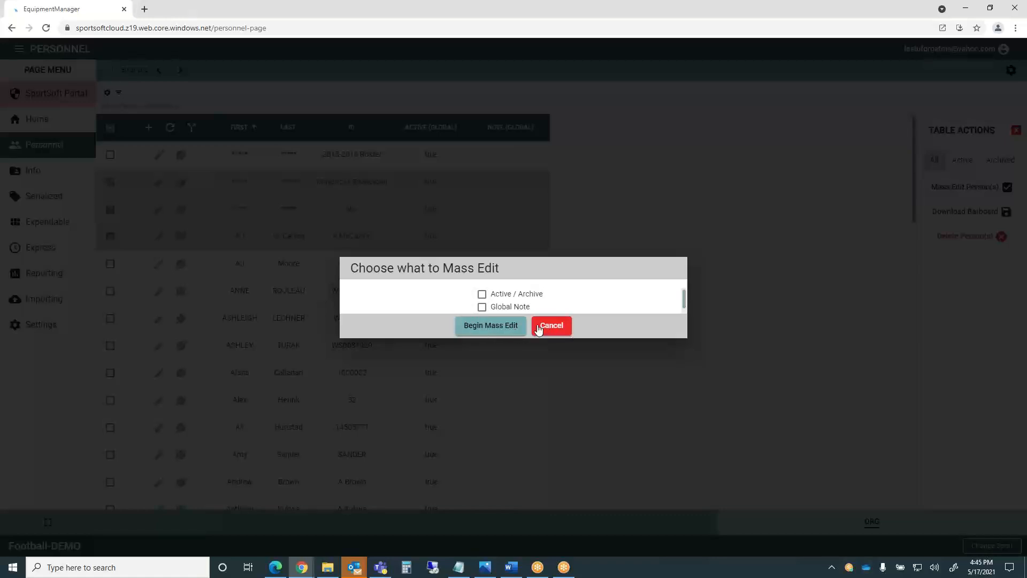
{"action": "left_click", "coordinate": [550, 326]}
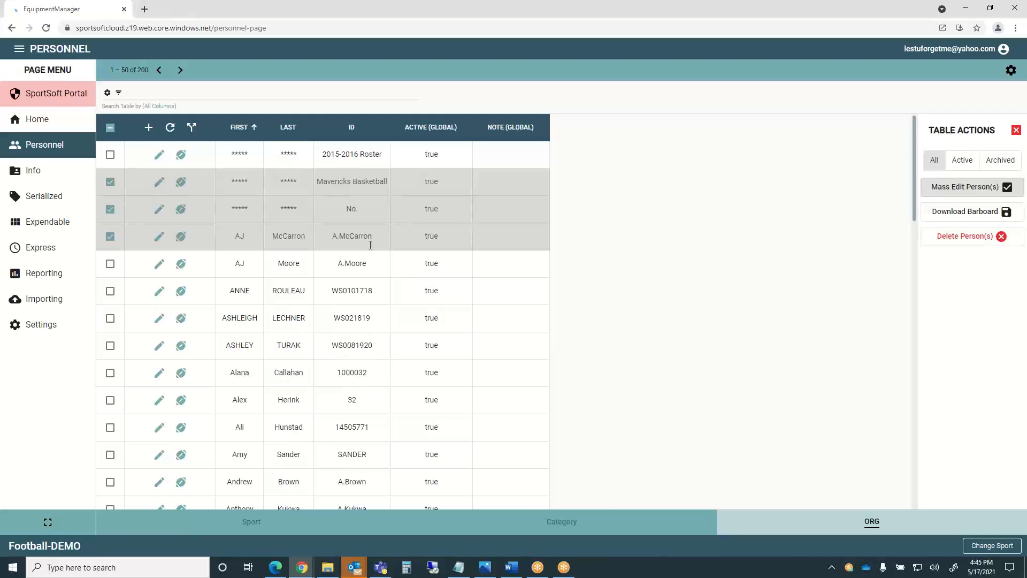
{"action": "left_click", "coordinate": [977, 213]}
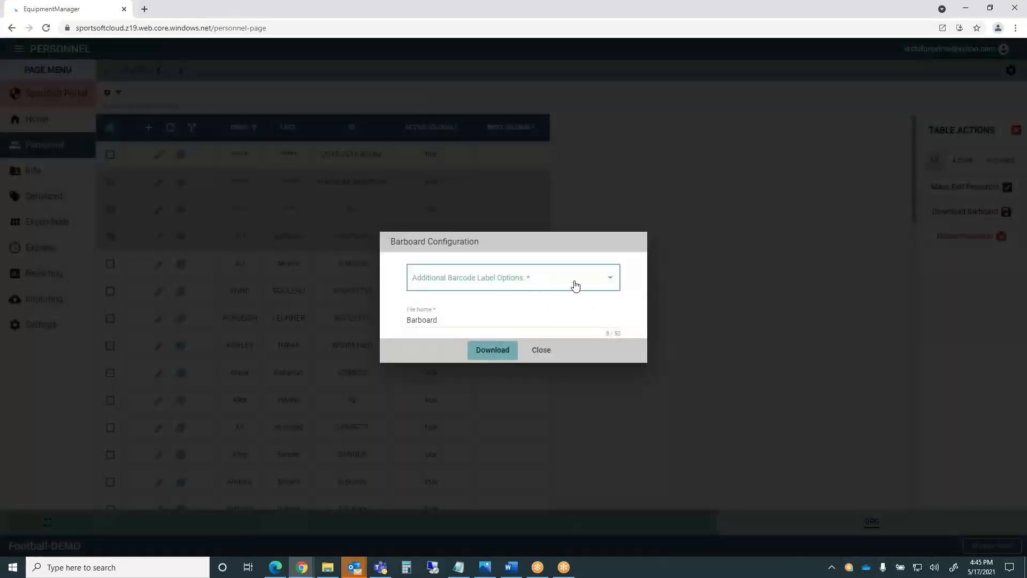
Add FirstName and LastName barcode labels and download the Barboard PDF.
{"action": "left_click", "coordinate": [611, 284]}
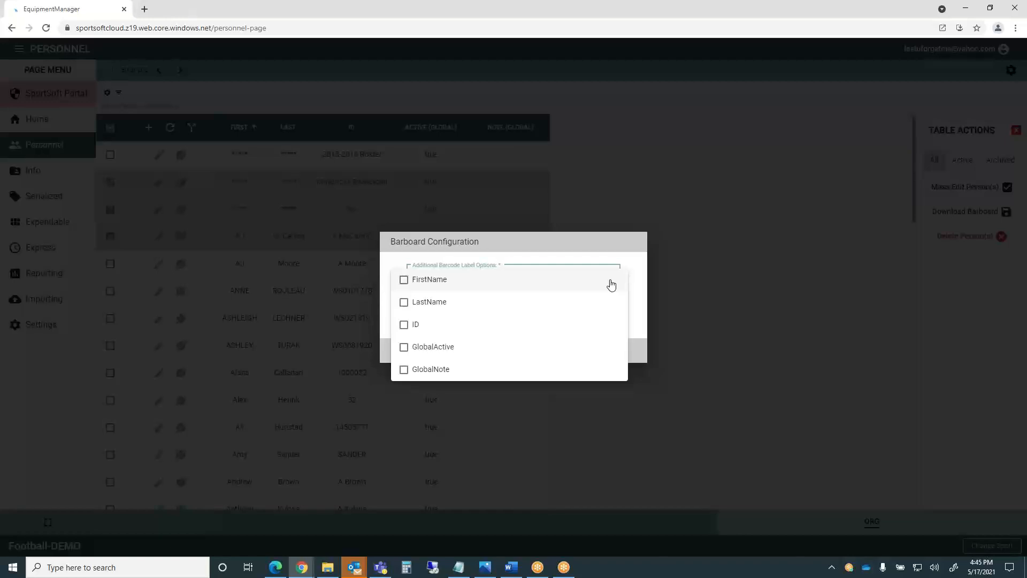
{"action": "left_click", "coordinate": [405, 282]}
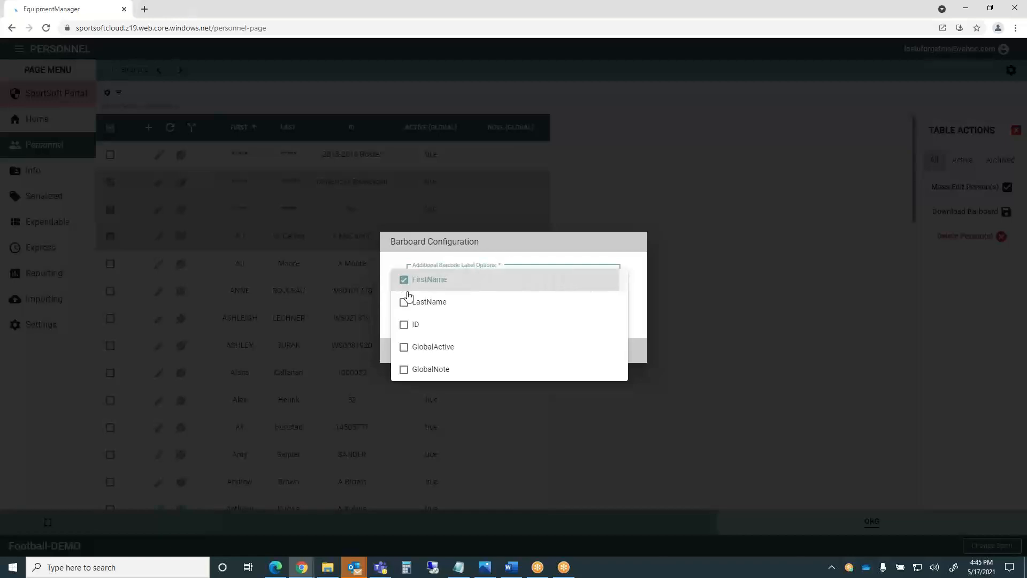
{"action": "left_click", "coordinate": [404, 303]}
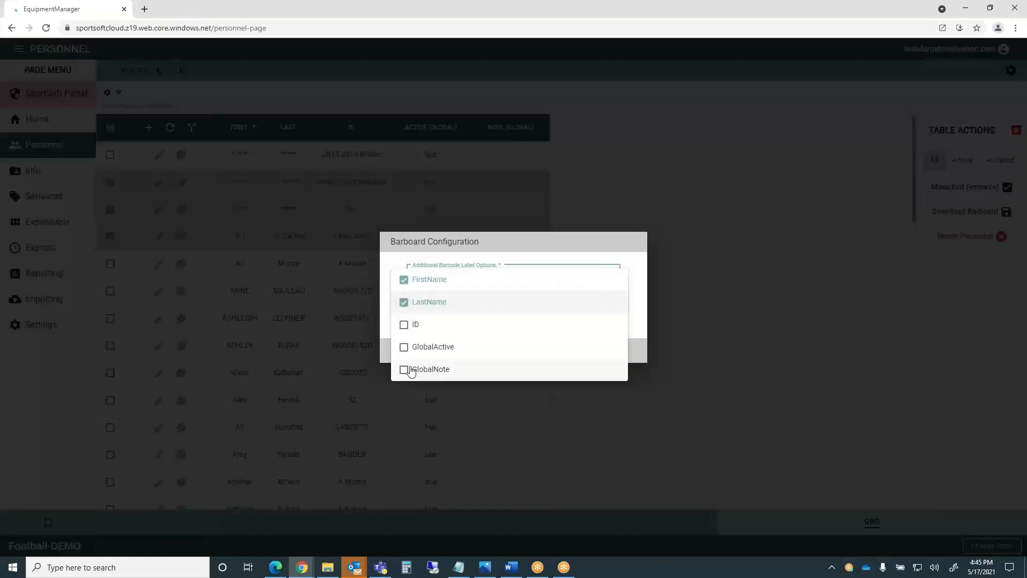
{"action": "left_click", "coordinate": [660, 377]}
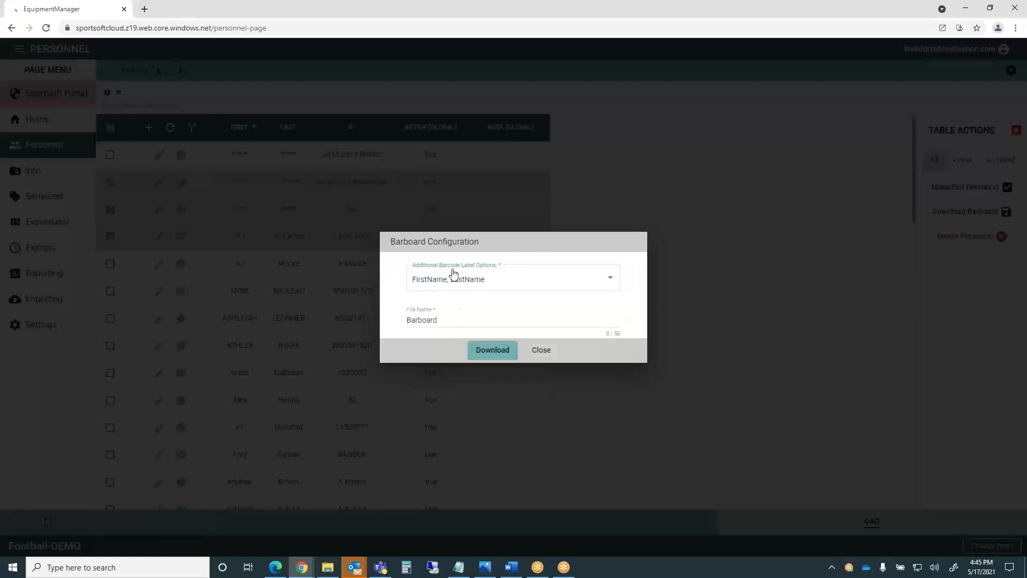
{"action": "left_click", "coordinate": [497, 351]}
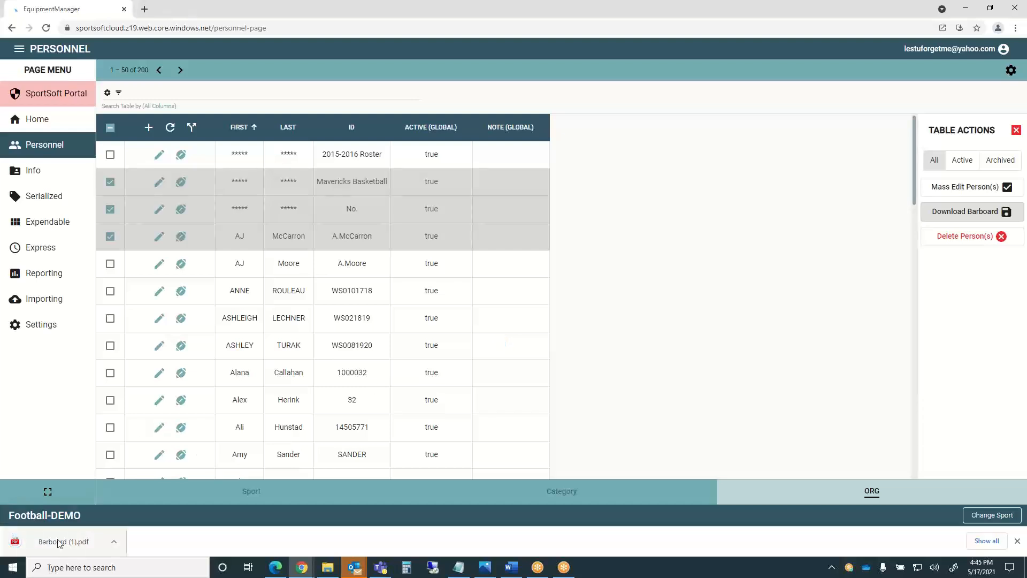
Open the downloaded Barboard (1).pdf, then return to the Personnel page tab.
{"action": "left_click", "coordinate": [71, 543]}
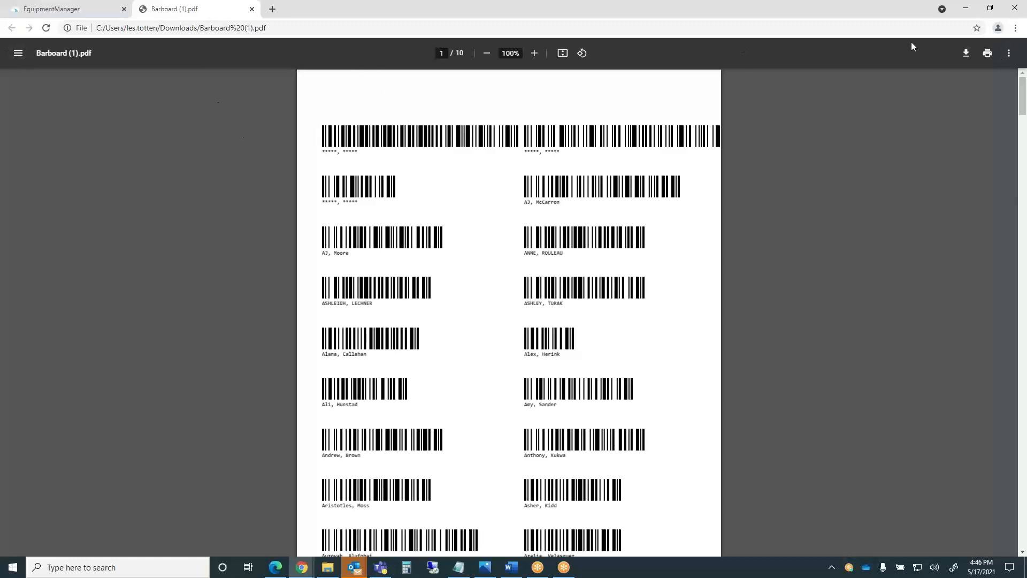
{"action": "left_click", "coordinate": [956, 32]}
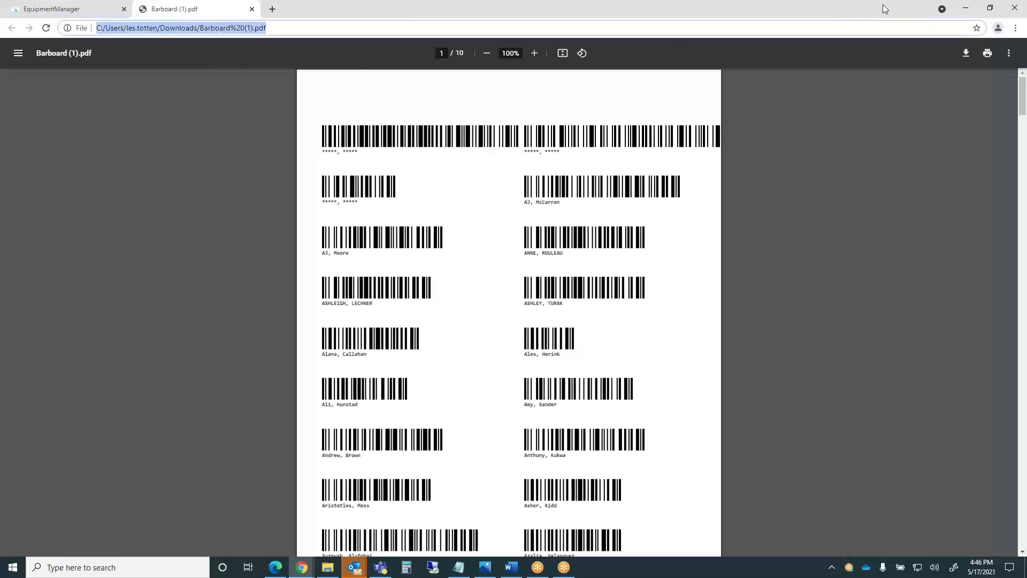
{"action": "left_click", "coordinate": [63, 14]}
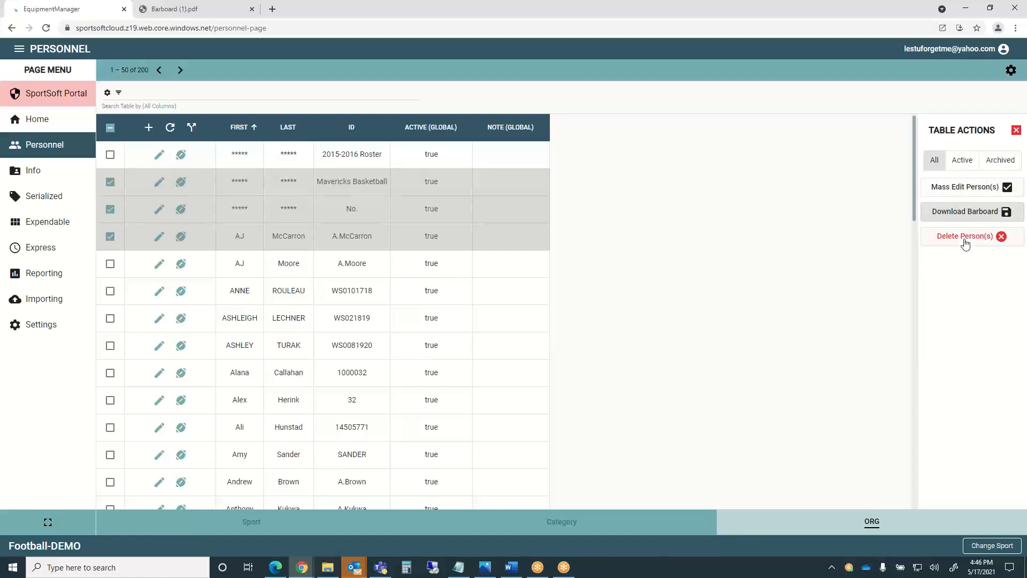
Uncheck all three checked rows and show the 11 categories with their member counts.
{"action": "left_click", "coordinate": [106, 238]}
{"action": "left_click", "coordinate": [109, 209]}
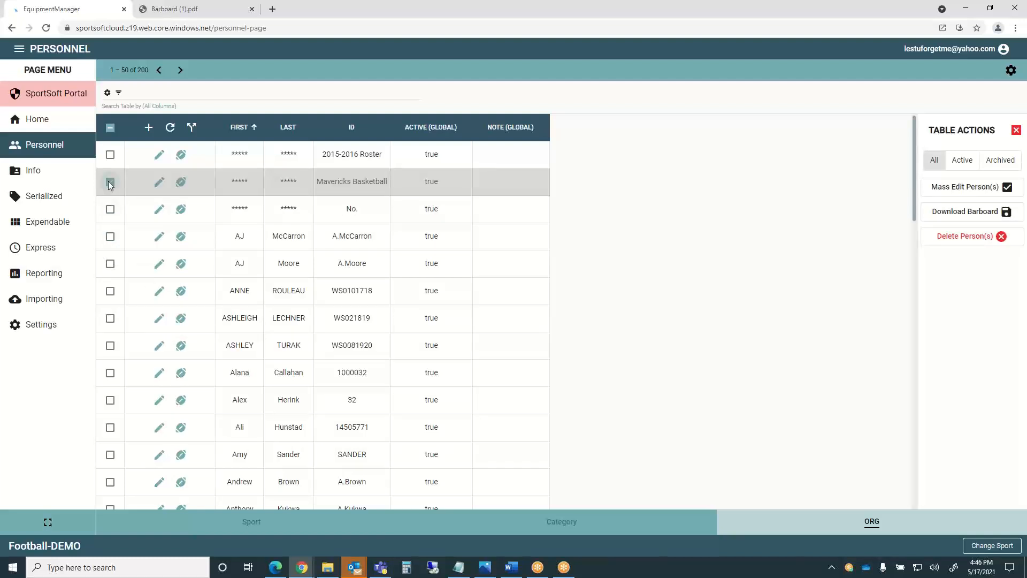
{"action": "left_click", "coordinate": [110, 184]}
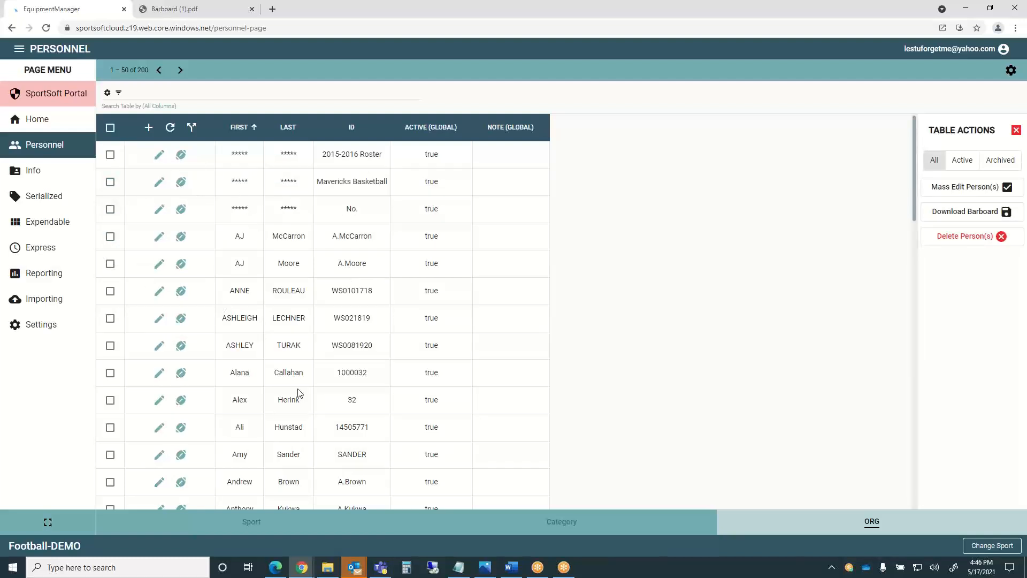
{"action": "left_click", "coordinate": [552, 526]}
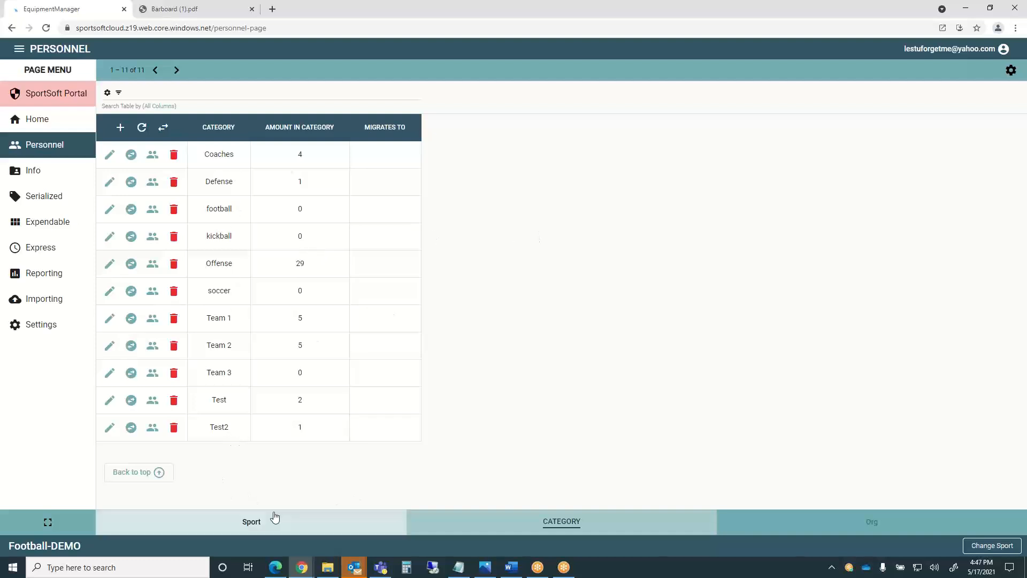
{"action": "left_click", "coordinate": [258, 522]}
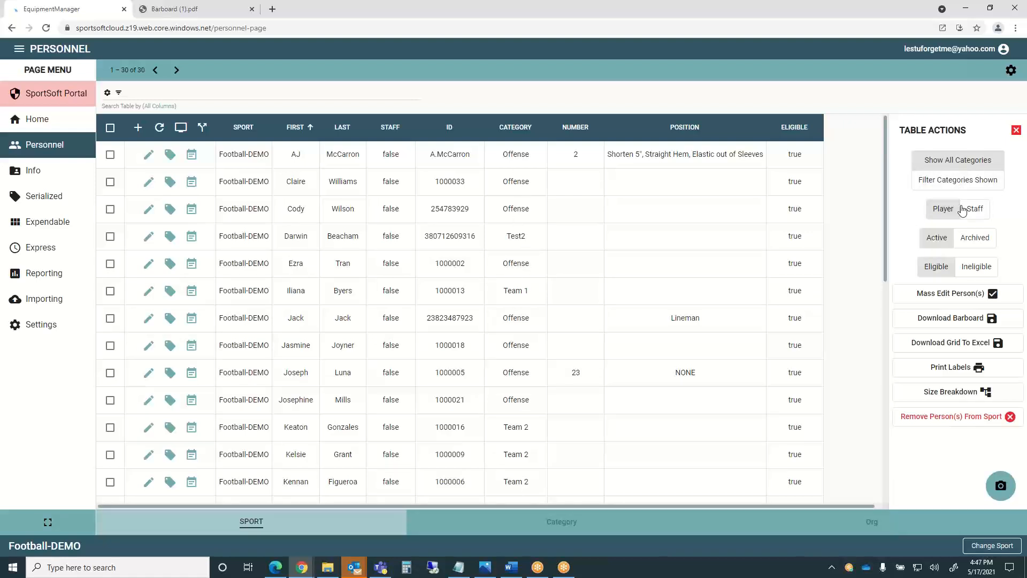
Filter the sport roster by category, showing the single Test2 person.
{"action": "left_click", "coordinate": [964, 180]}
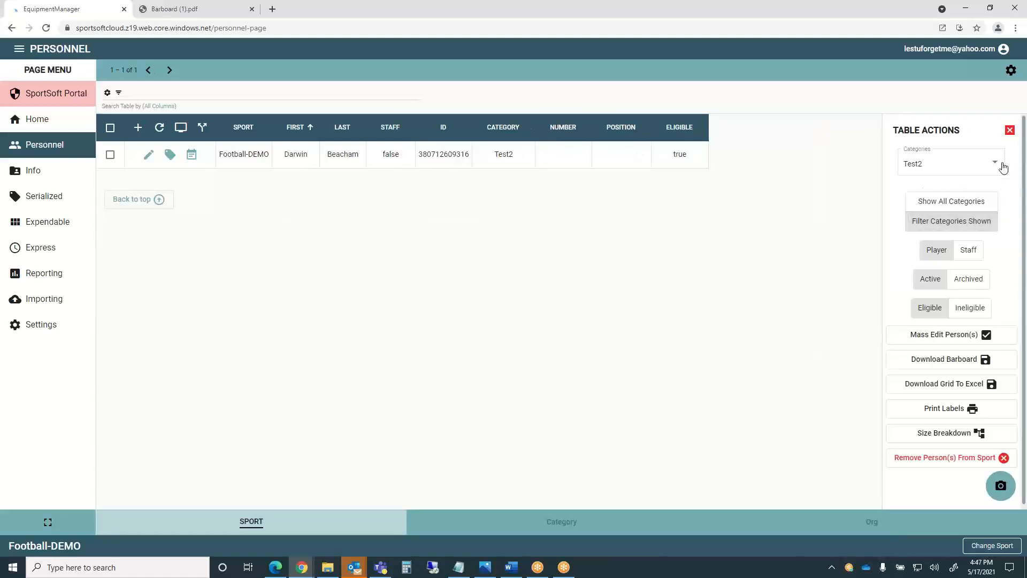
Change the Football-DEMO category filter from Test2 to Defense, which lists no people.
{"action": "left_click", "coordinate": [997, 166]}
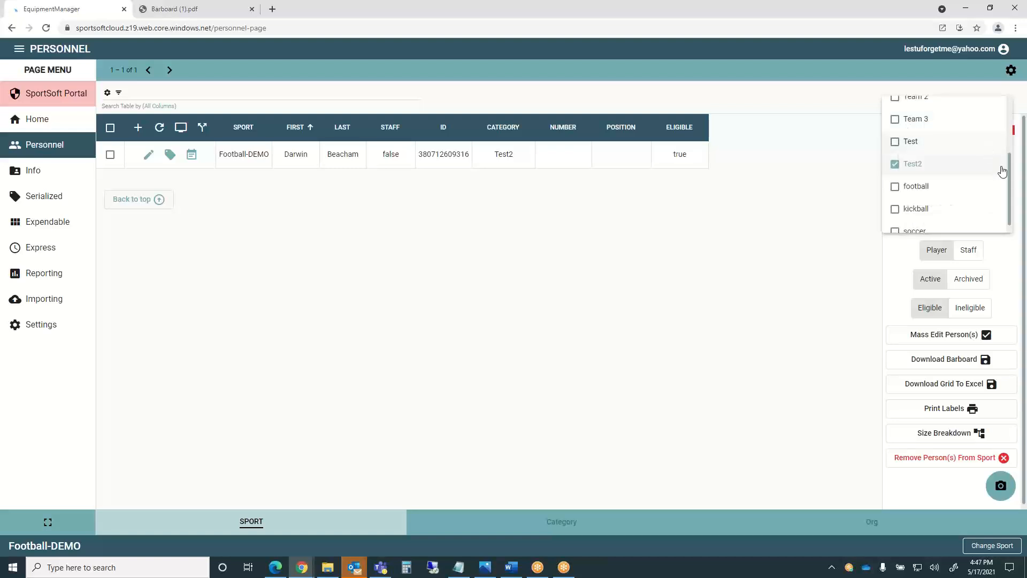
{"action": "scroll", "coordinate": [1010, 176], "scroll_direction": "up", "scroll_amount": 3}
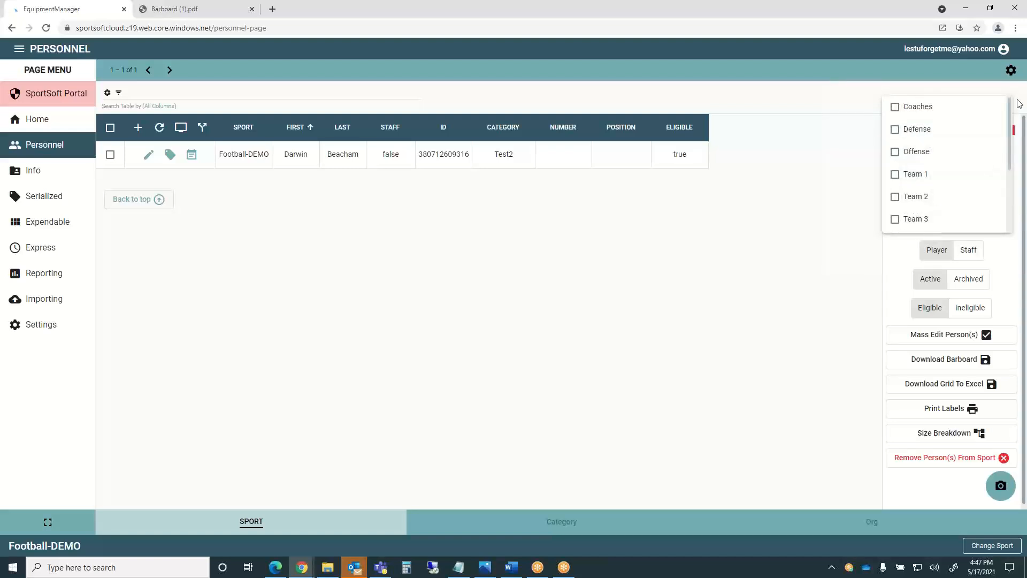
{"action": "left_click", "coordinate": [913, 138]}
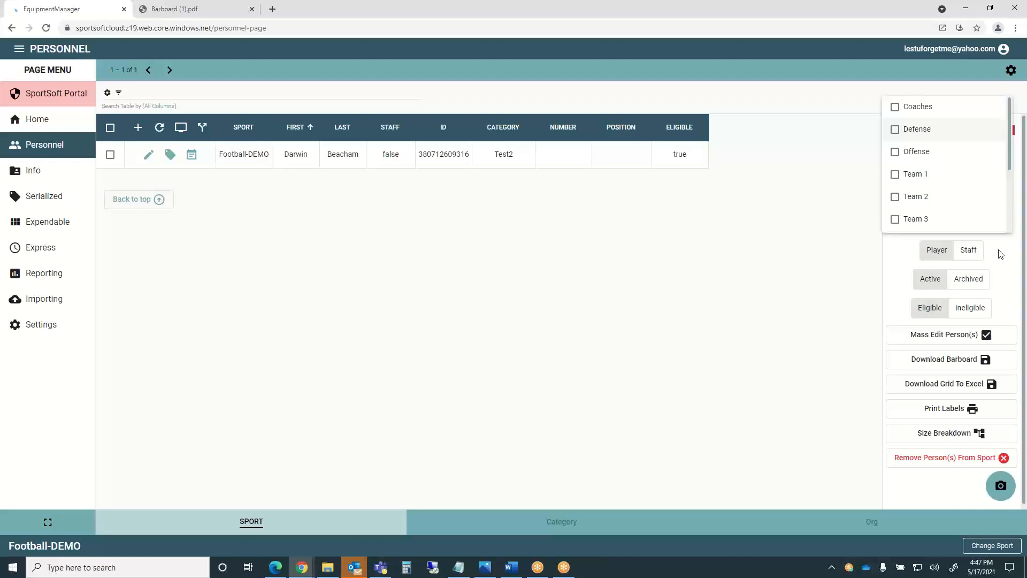
{"action": "left_click", "coordinate": [1012, 269]}
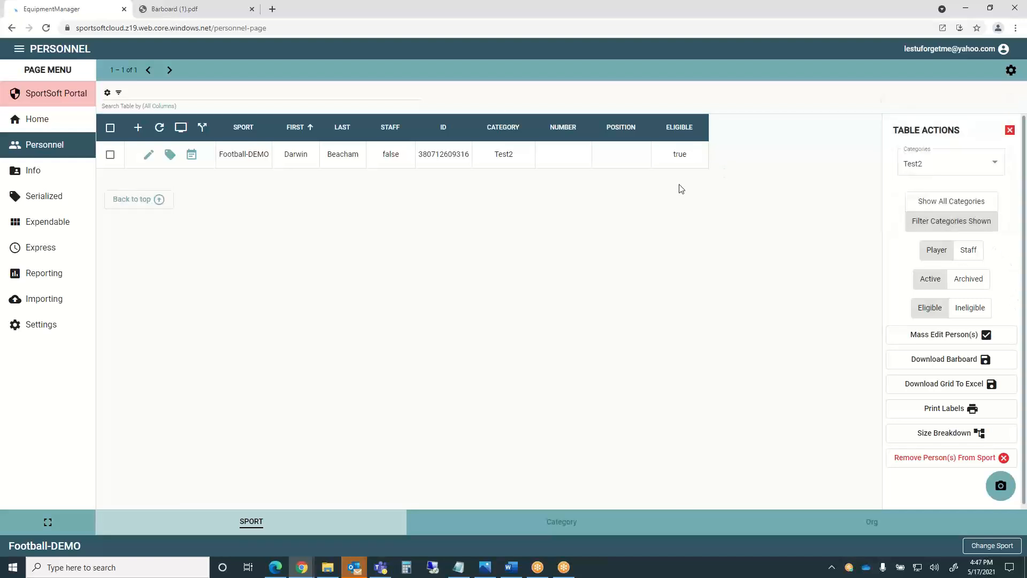
{"action": "left_click", "coordinate": [993, 163]}
{"action": "left_click", "coordinate": [895, 164]}
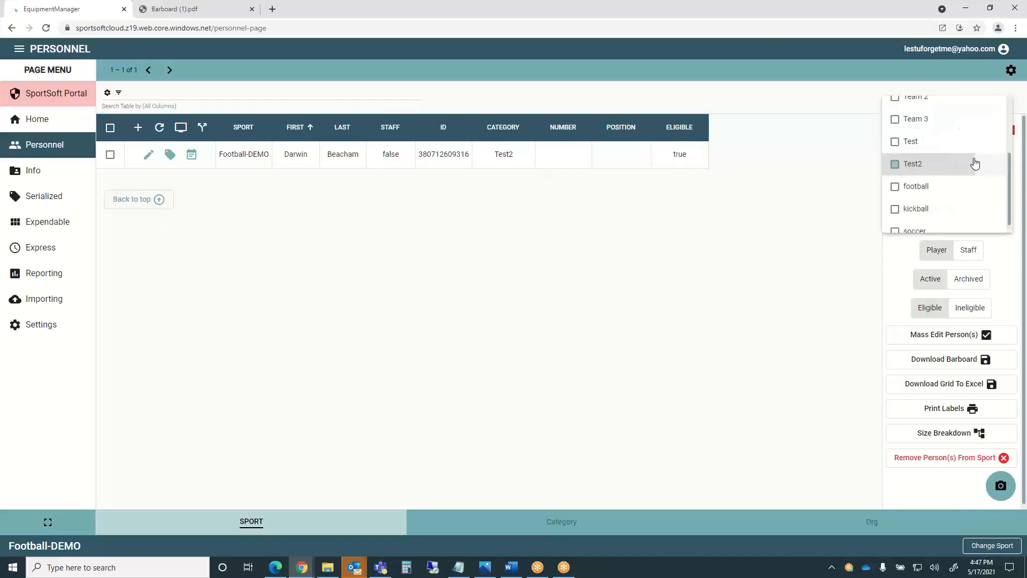
{"action": "scroll", "coordinate": [968, 159], "scroll_direction": "up", "scroll_amount": 2}
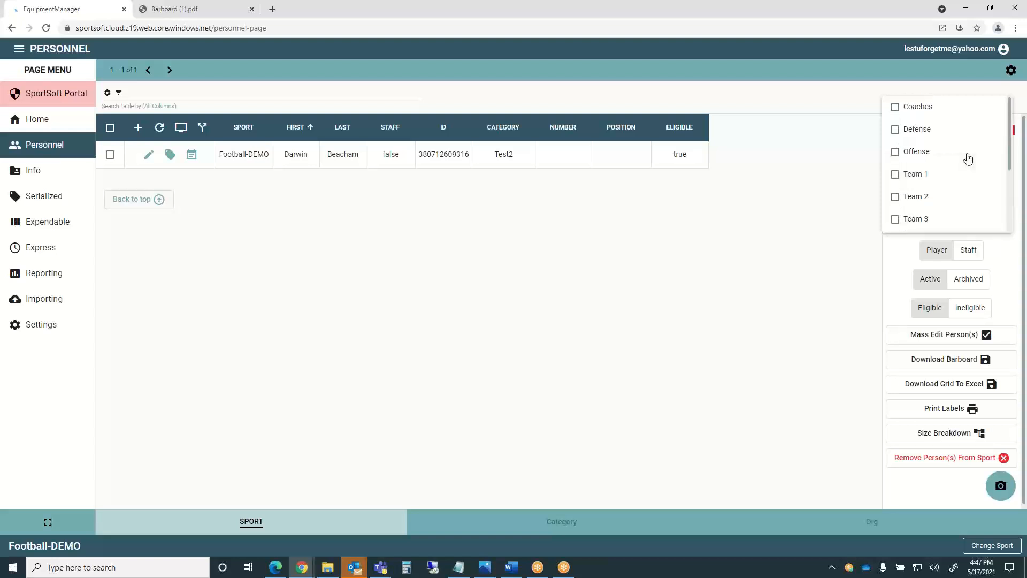
{"action": "left_click", "coordinate": [899, 131]}
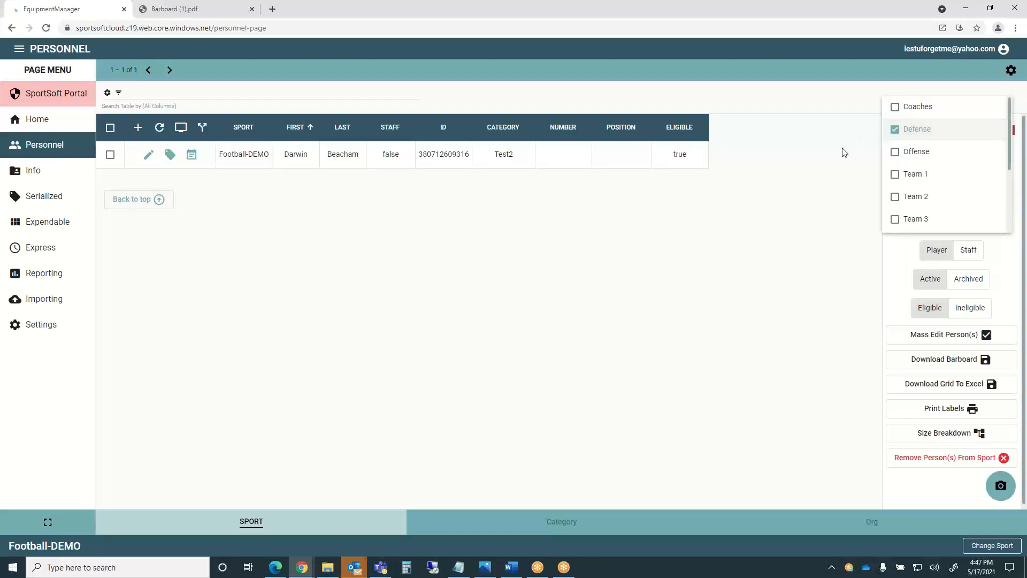
{"action": "left_click", "coordinate": [895, 130]}
{"action": "left_click", "coordinate": [837, 259]}
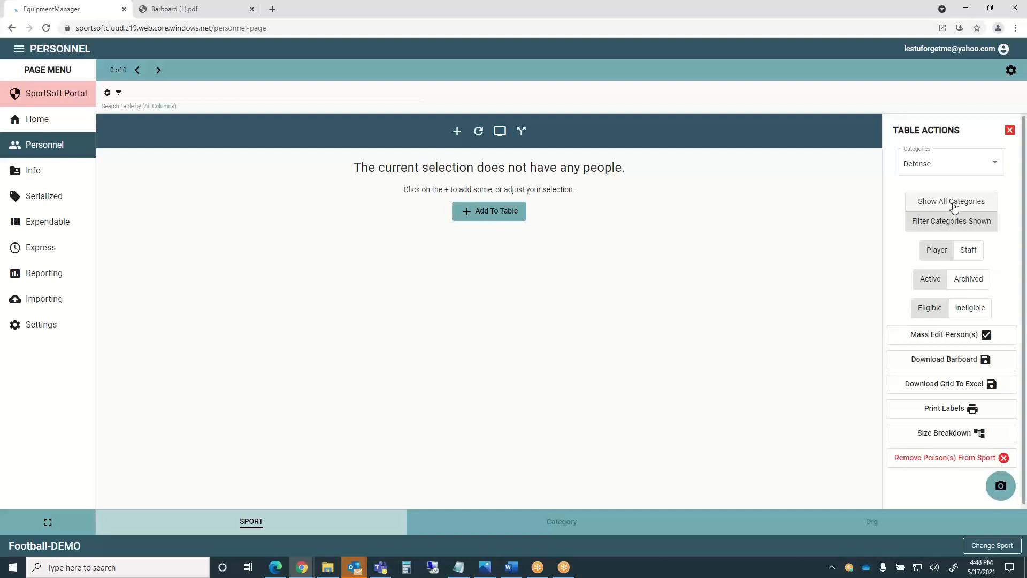
Add Offense to the Defense category filter, listing 17 Offense players.
{"action": "left_click", "coordinate": [1002, 163]}
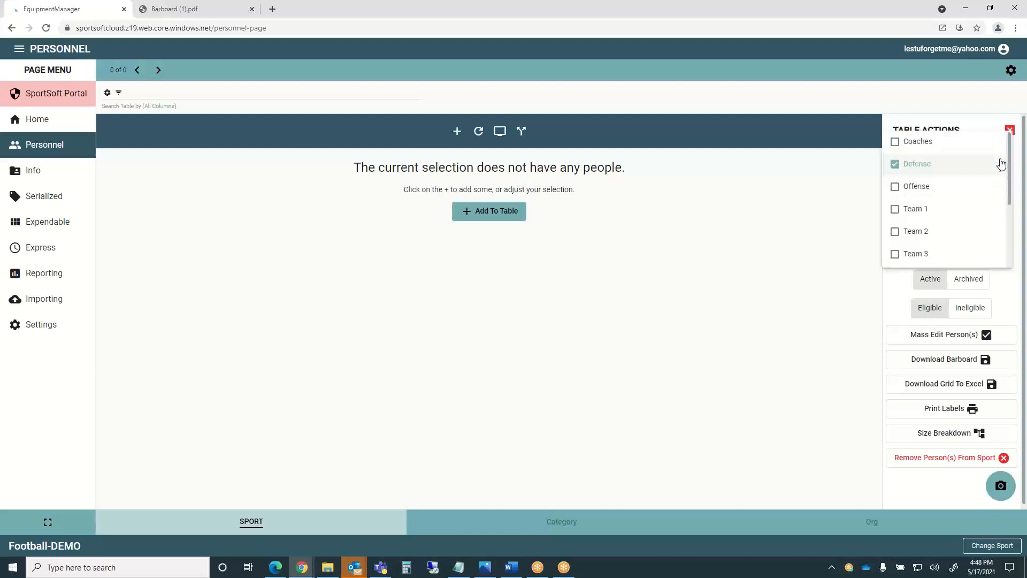
{"action": "left_click", "coordinate": [896, 181]}
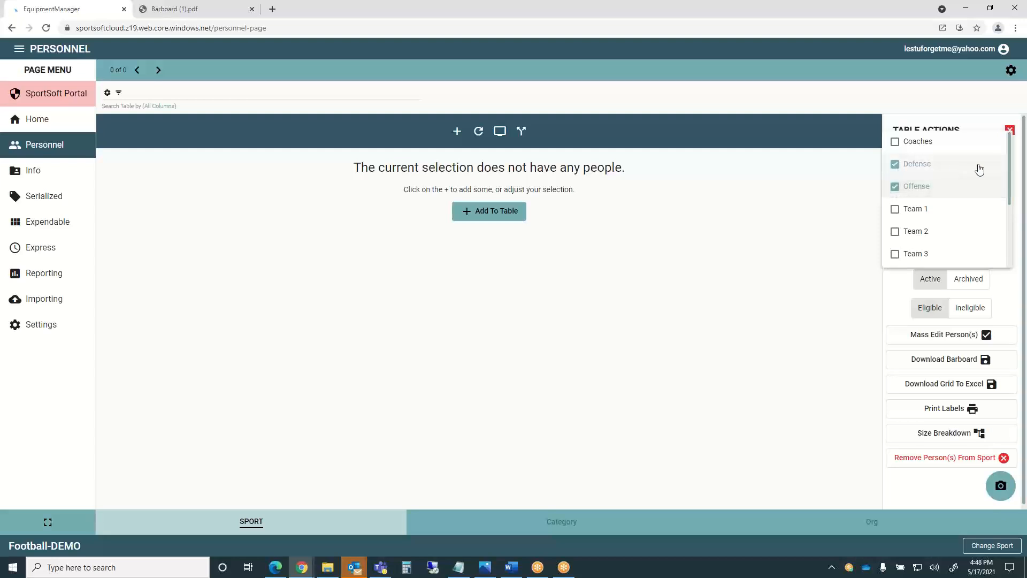
{"action": "left_click", "coordinate": [970, 121]}
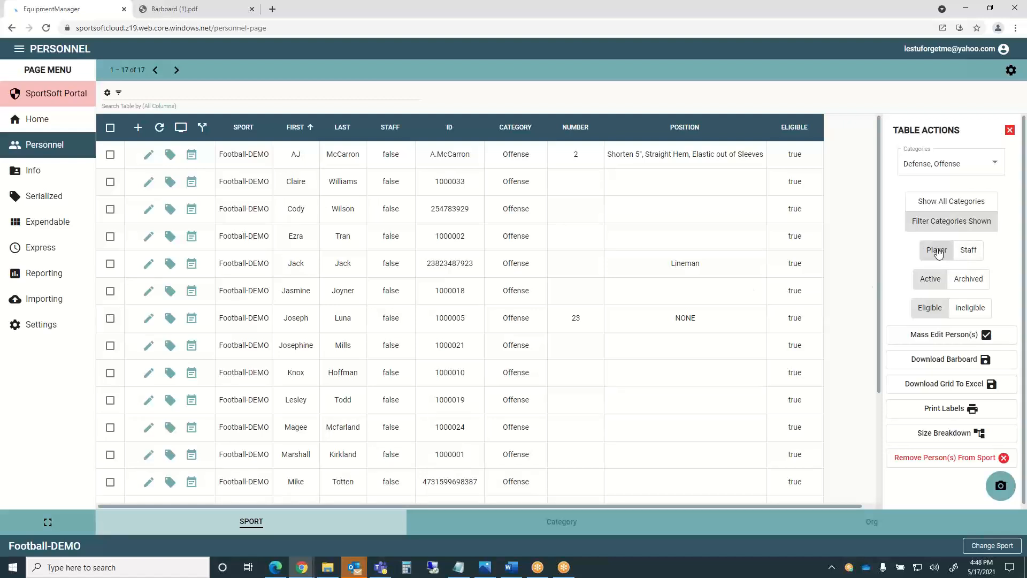
{"action": "left_click", "coordinate": [968, 252]}
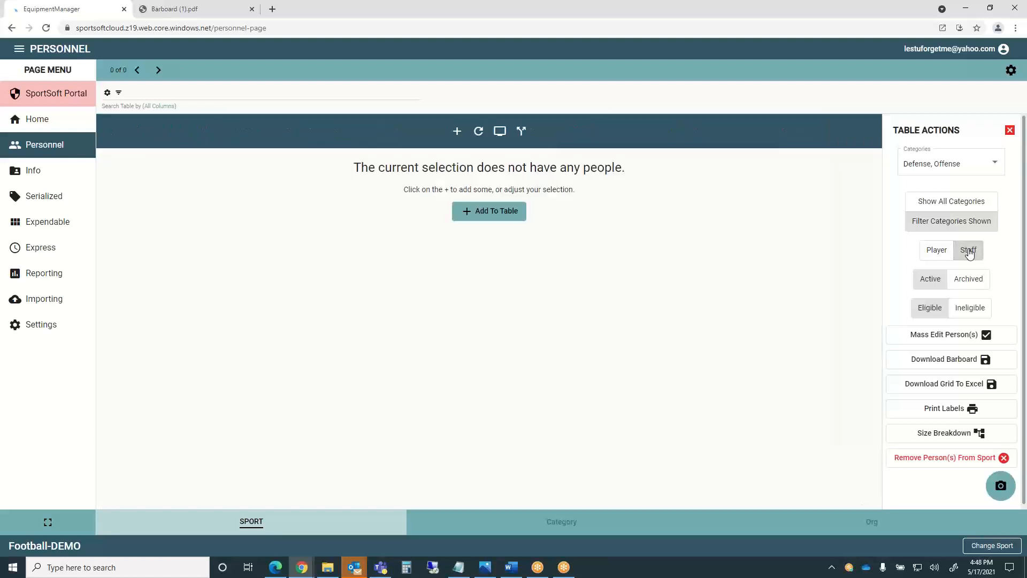
{"action": "left_click", "coordinate": [937, 251]}
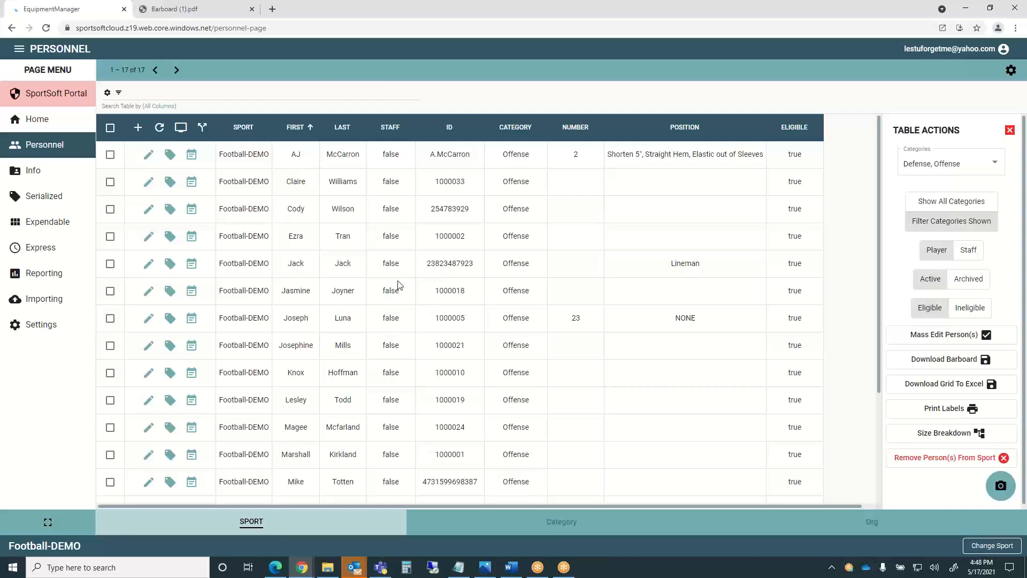
Start a new person with partial first and last names and an auto-generated ID, then clear the form.
{"action": "left_click", "coordinate": [137, 128]}
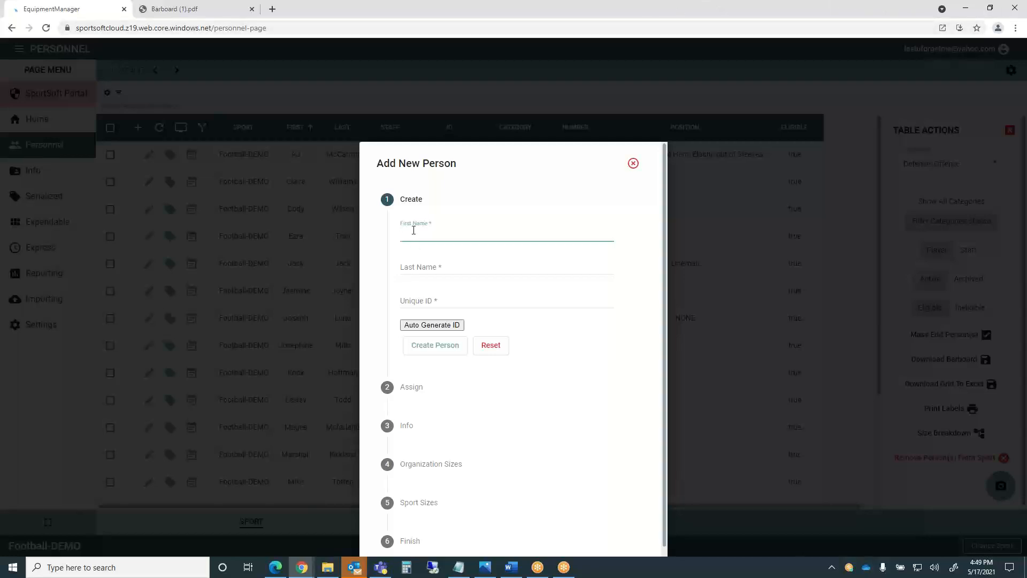
{"action": "left_click", "coordinate": [412, 268]}
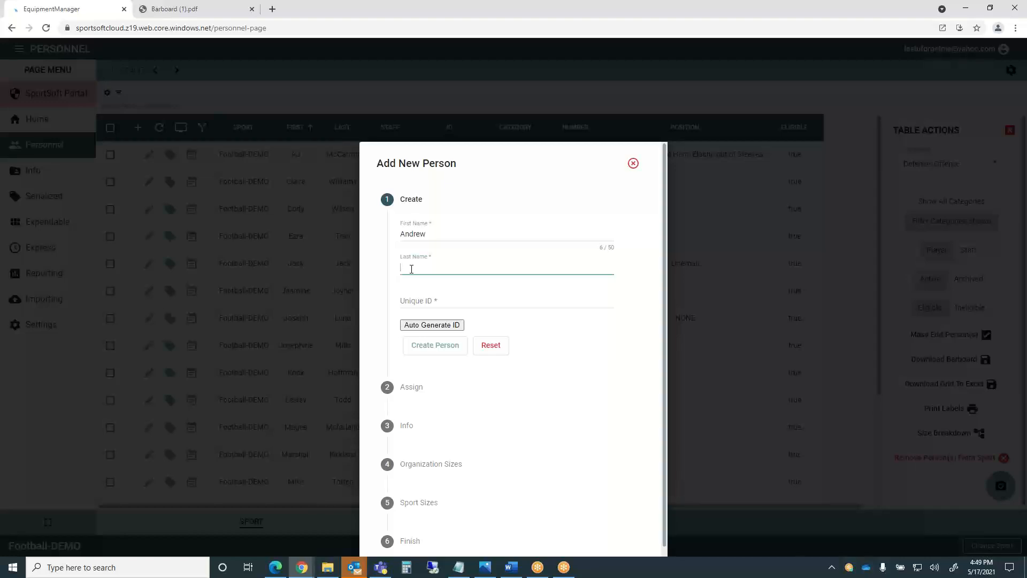
{"action": "left_click", "coordinate": [417, 302]}
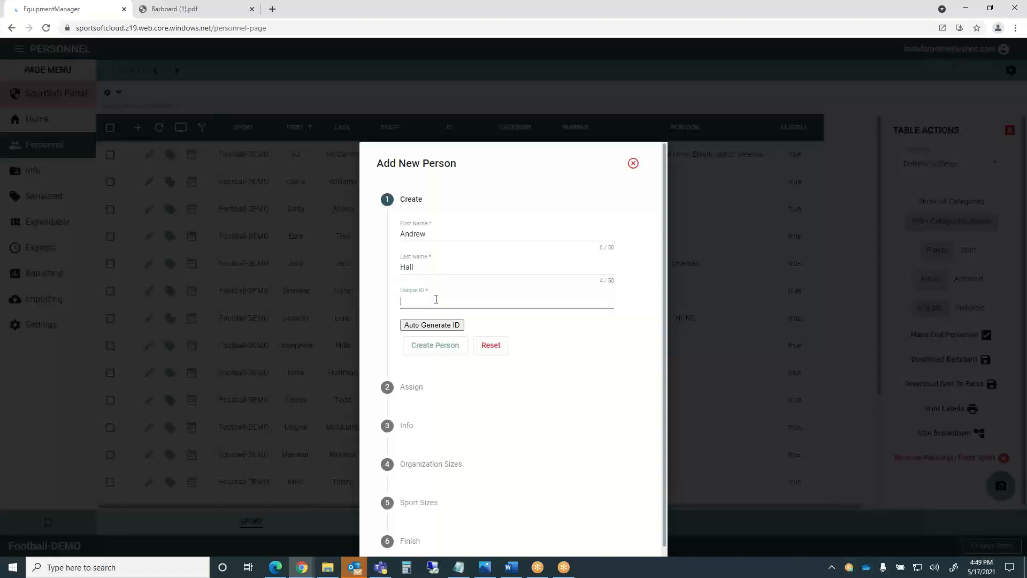
{"action": "left_click", "coordinate": [436, 326]}
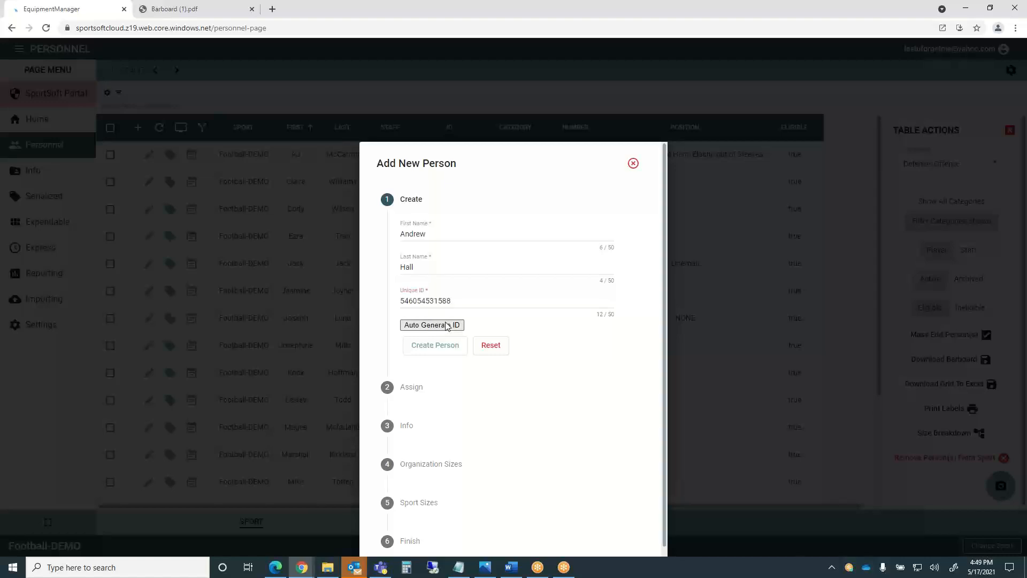
{"action": "left_click", "coordinate": [488, 346]}
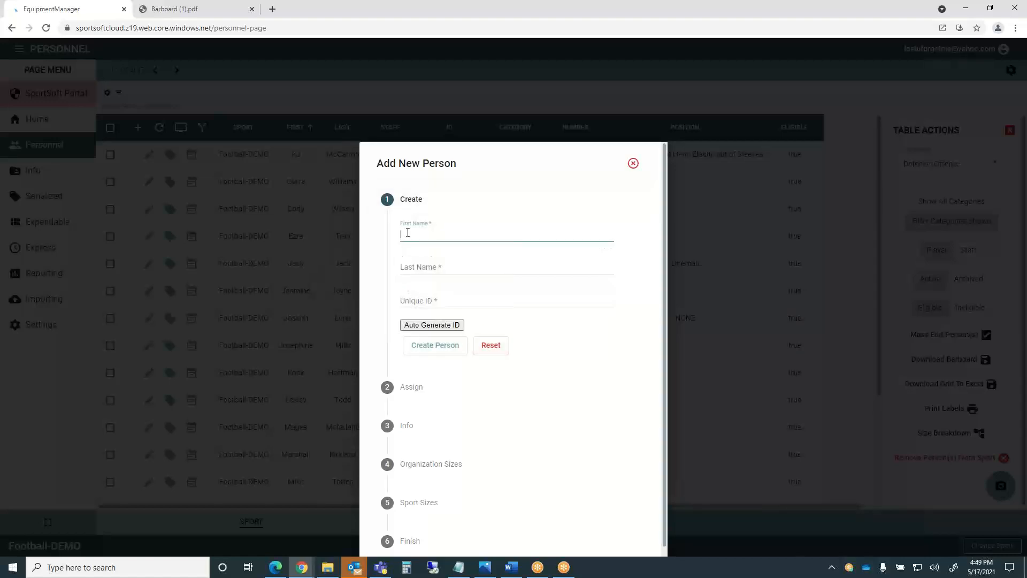
Re-enter the person's first name, last name and unique ID, and create the person.
{"action": "left_click", "coordinate": [423, 267]}
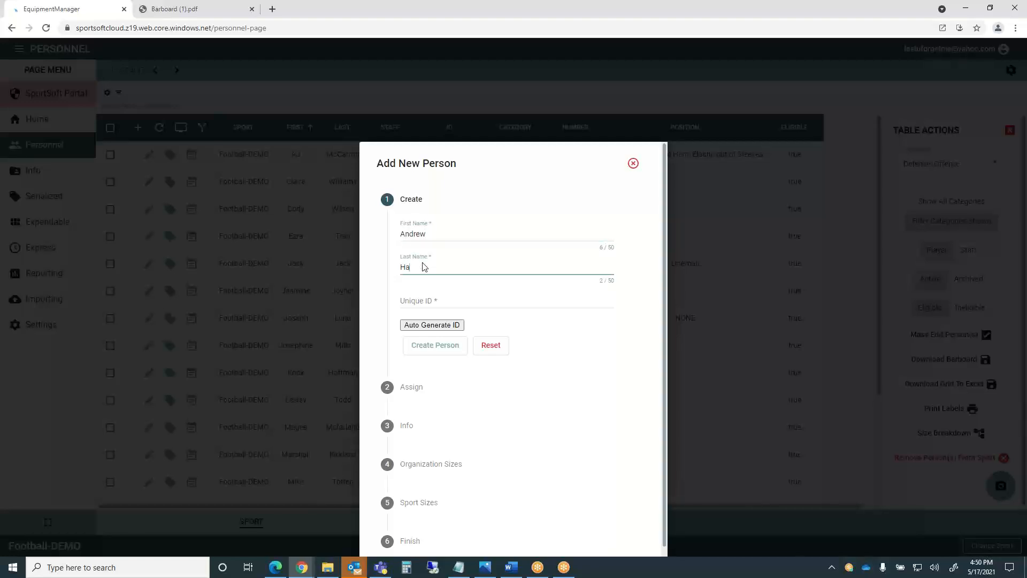
{"action": "left_click", "coordinate": [407, 300]}
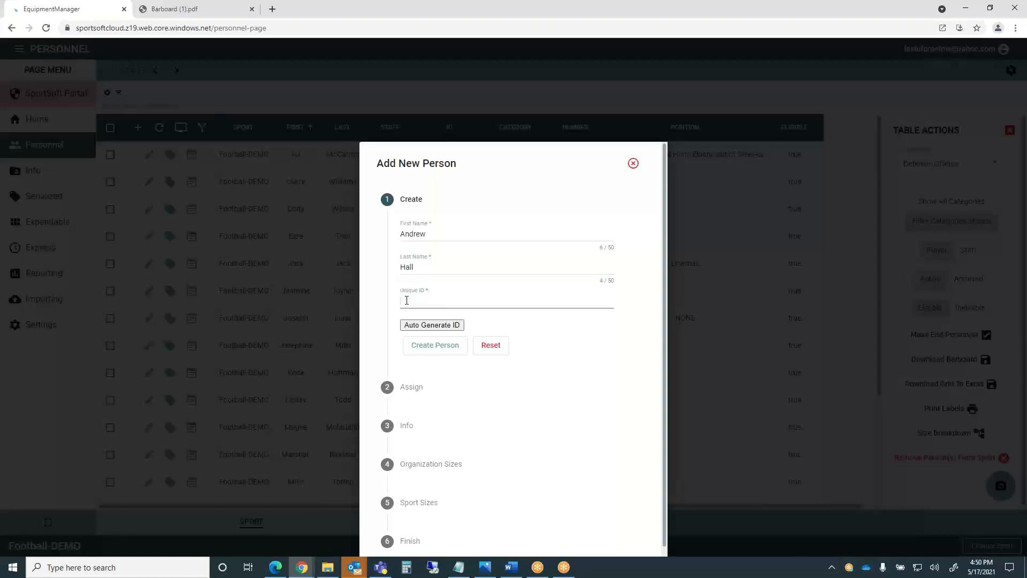
{"action": "left_click", "coordinate": [437, 345]}
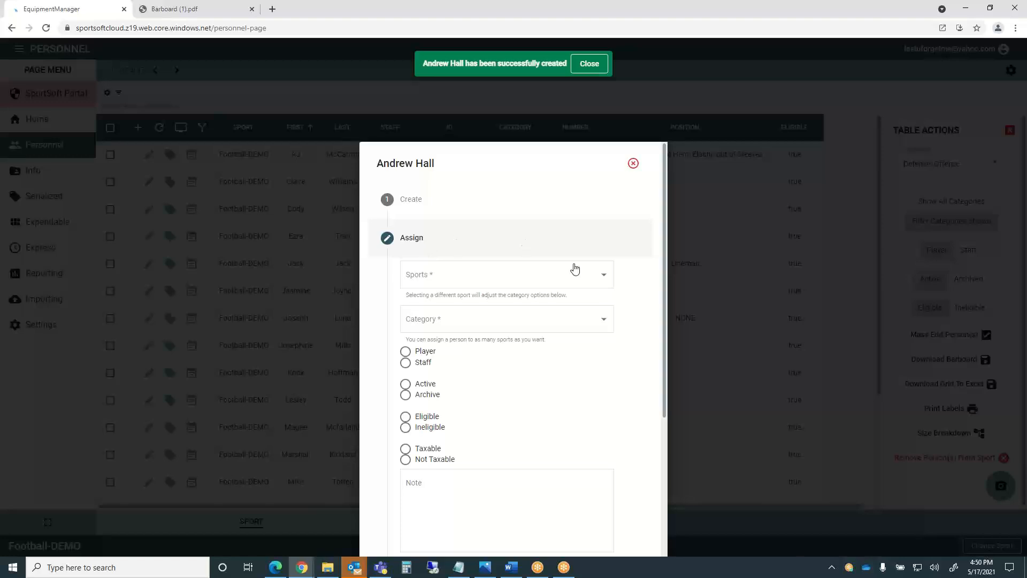
Assign the new person to the Football-DEMO sport.
{"action": "left_click", "coordinate": [604, 279]}
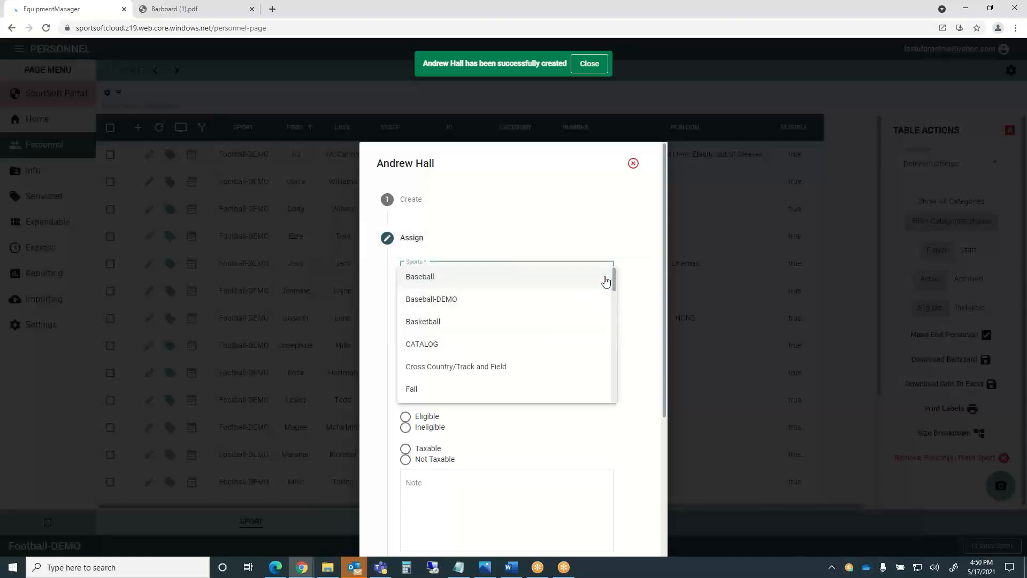
{"action": "scroll", "coordinate": [488, 377], "scroll_direction": "down", "scroll_amount": 5}
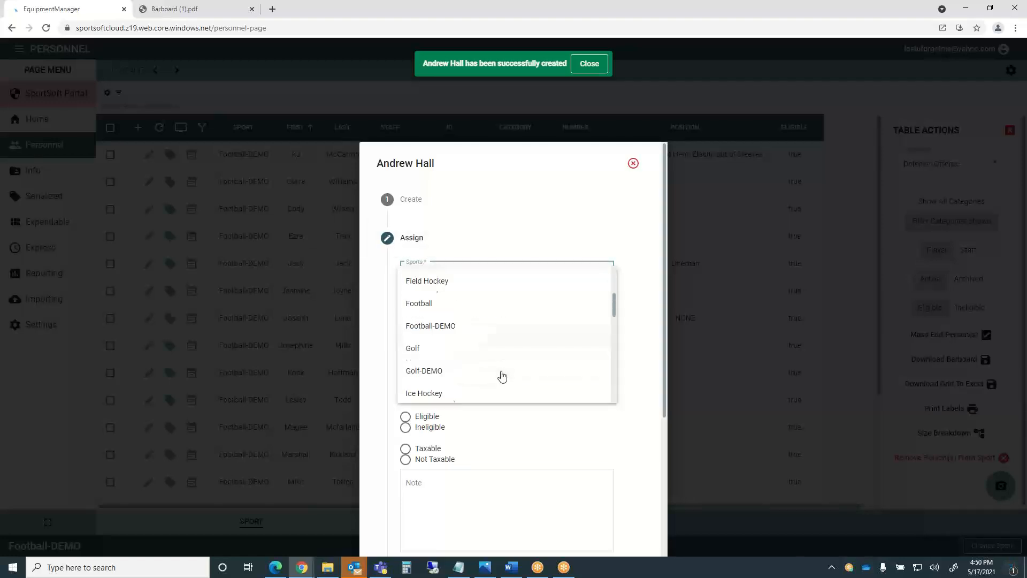
{"action": "scroll", "coordinate": [500, 374], "scroll_direction": "up", "scroll_amount": 2}
{"action": "left_click", "coordinate": [428, 352]}
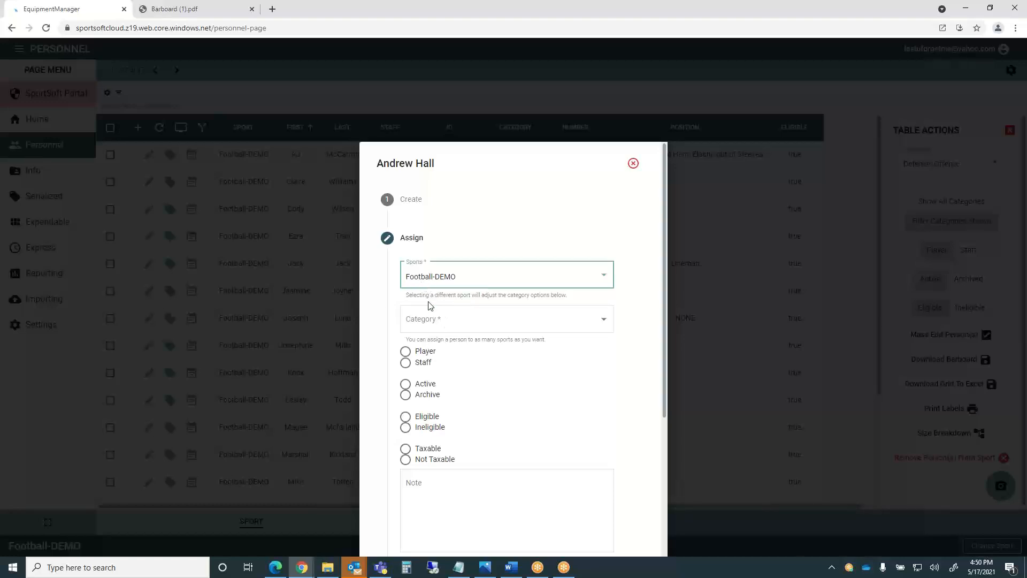
Put the person in the Coaches category as active, eligible, not-taxable staff, then continue.
{"action": "left_click", "coordinate": [604, 323]}
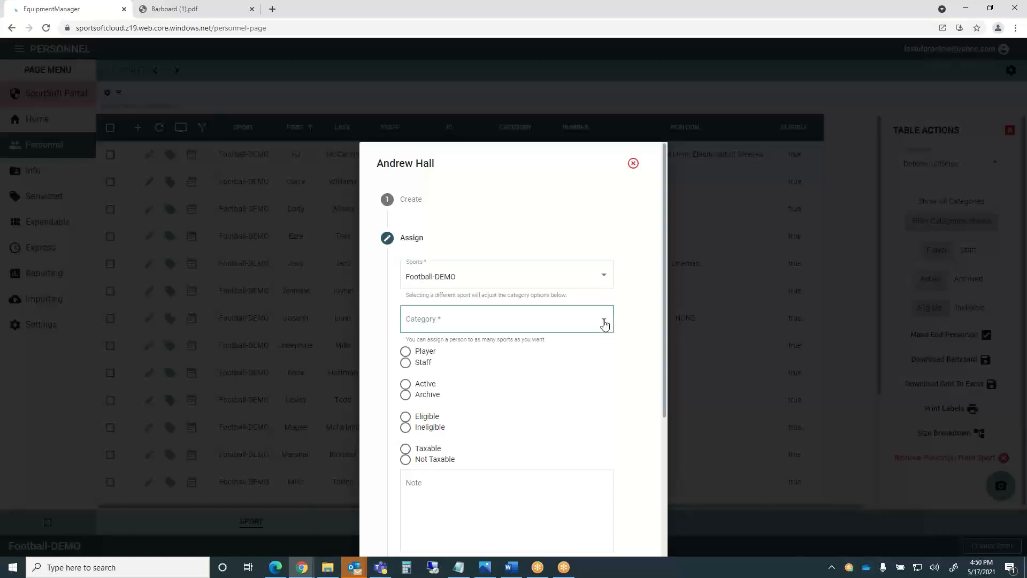
{"action": "left_click", "coordinate": [455, 323]}
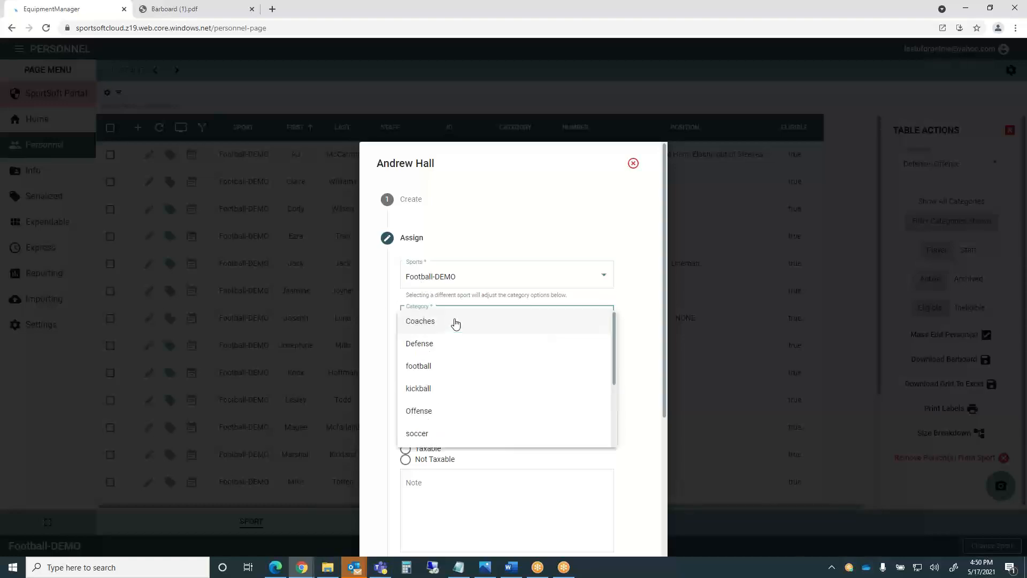
{"action": "left_click", "coordinate": [425, 325]}
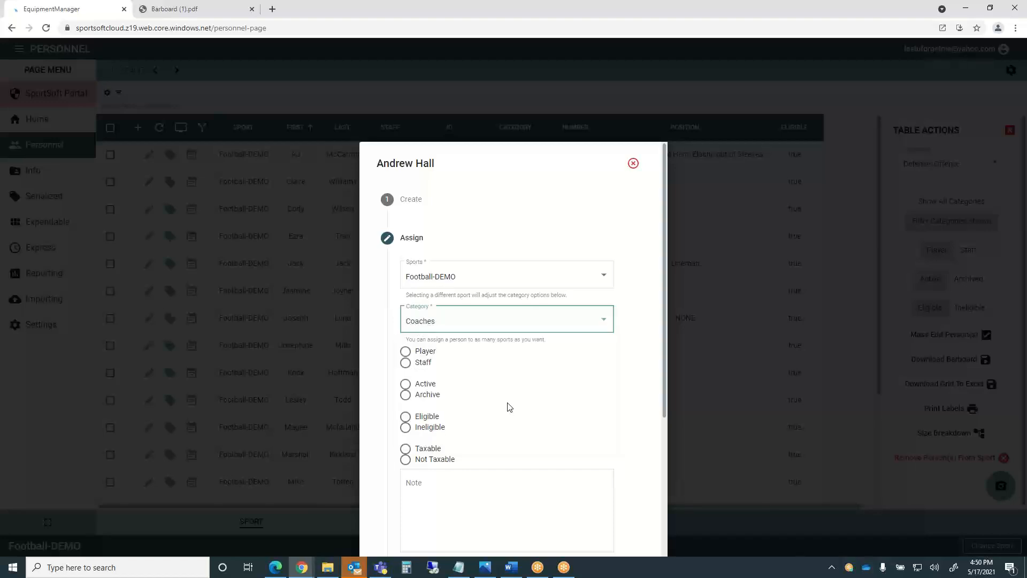
{"action": "left_click", "coordinate": [405, 362]}
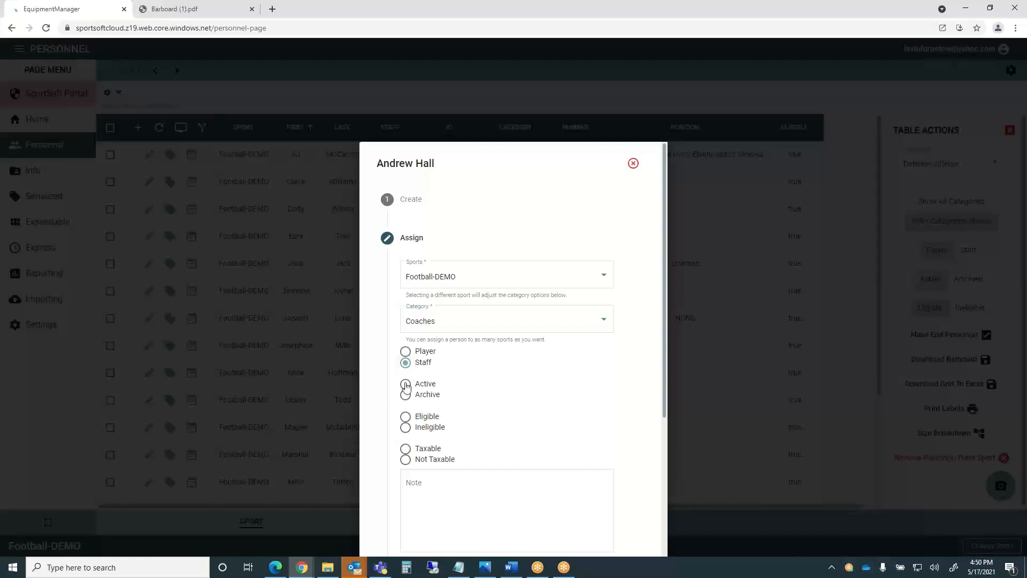
{"action": "left_click", "coordinate": [406, 389]}
{"action": "left_click", "coordinate": [406, 418]}
{"action": "scroll", "coordinate": [614, 414], "scroll_direction": "down", "scroll_amount": 2}
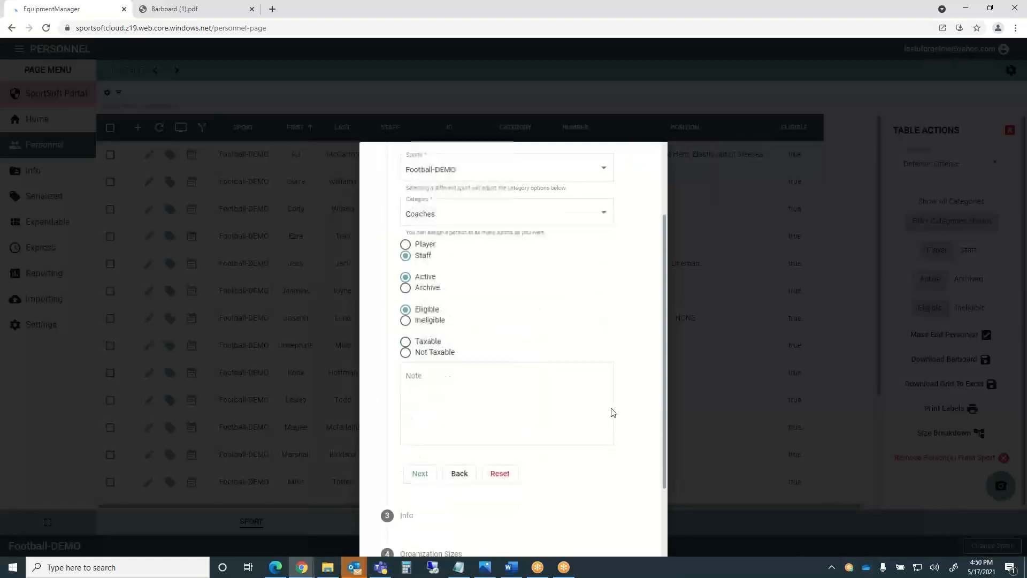
{"action": "left_click", "coordinate": [405, 353]}
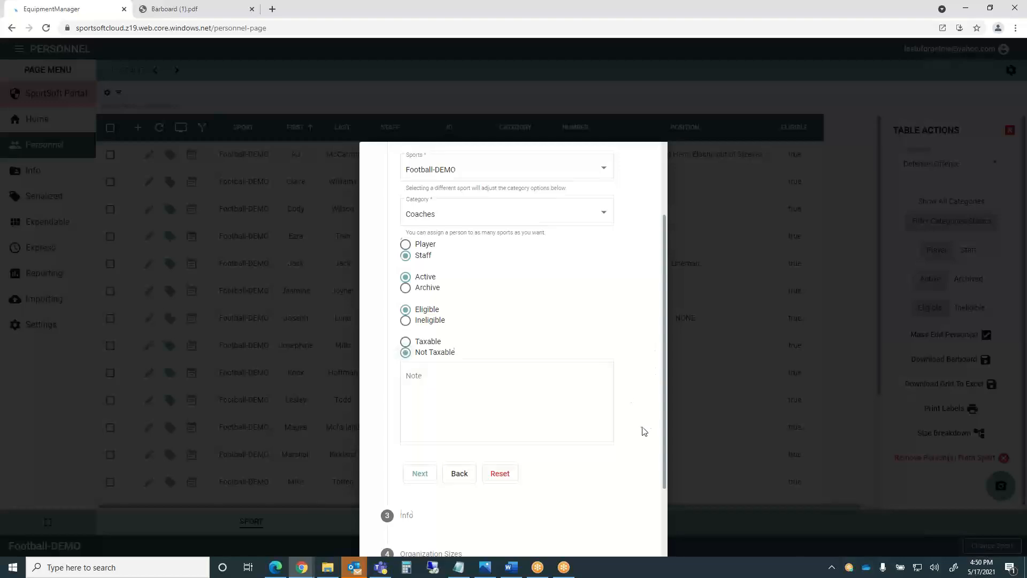
{"action": "scroll", "coordinate": [642, 429], "scroll_direction": "down", "scroll_amount": 2}
{"action": "left_click", "coordinate": [420, 376]}
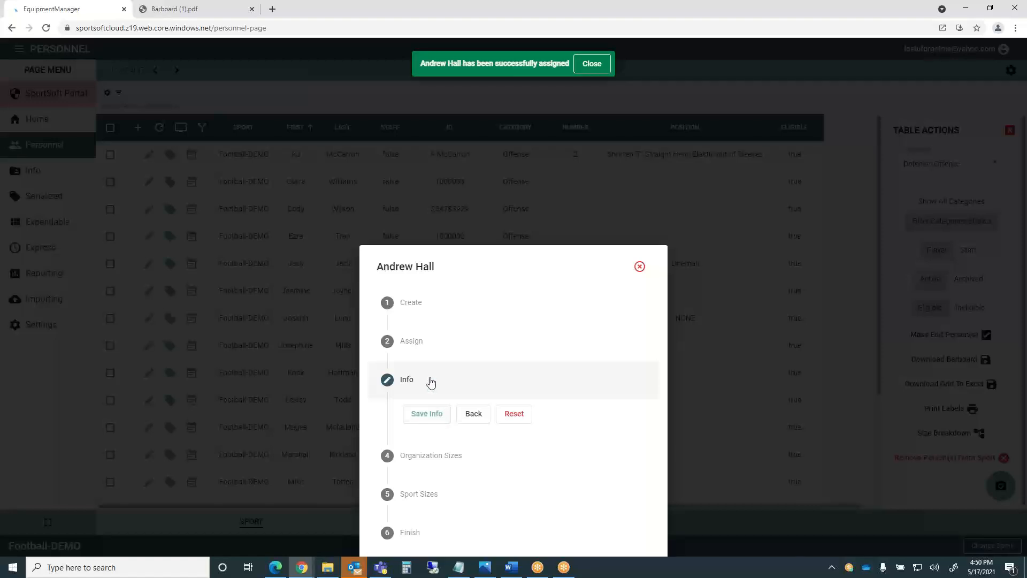
Save the Info and Organization Sizes steps with every field left blank.
{"action": "left_click", "coordinate": [428, 416]}
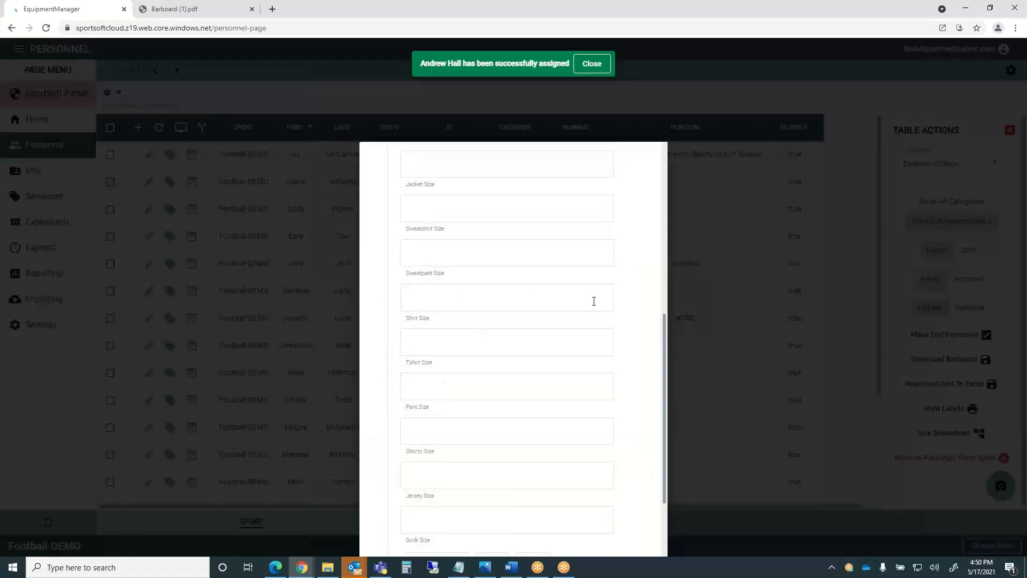
{"action": "left_click_drag", "start_coordinate": [665, 355], "coordinate": [658, 176]}
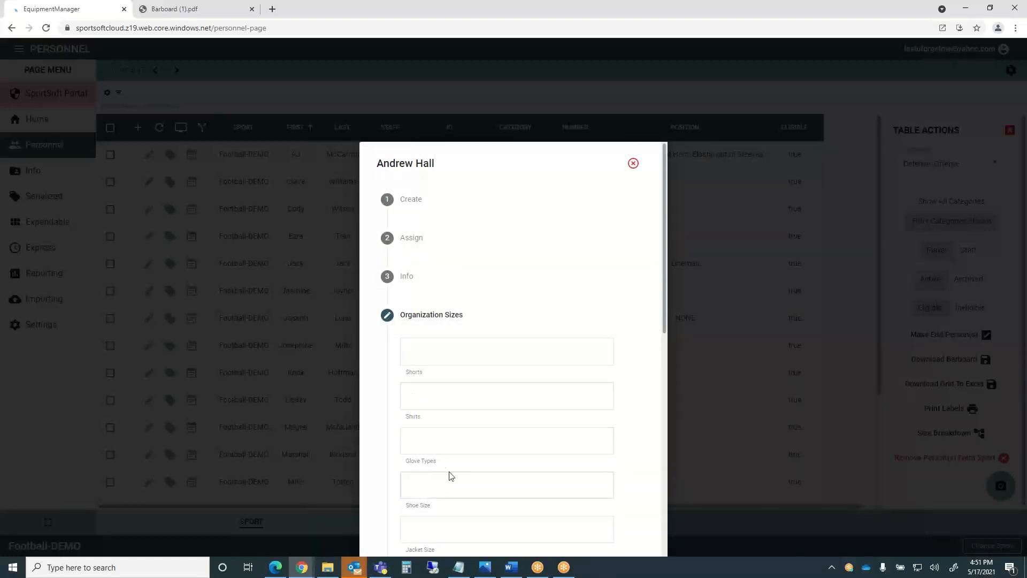
{"action": "scroll", "coordinate": [534, 477], "scroll_direction": "down", "scroll_amount": 6}
{"action": "scroll", "coordinate": [536, 471], "scroll_direction": "down", "scroll_amount": 3}
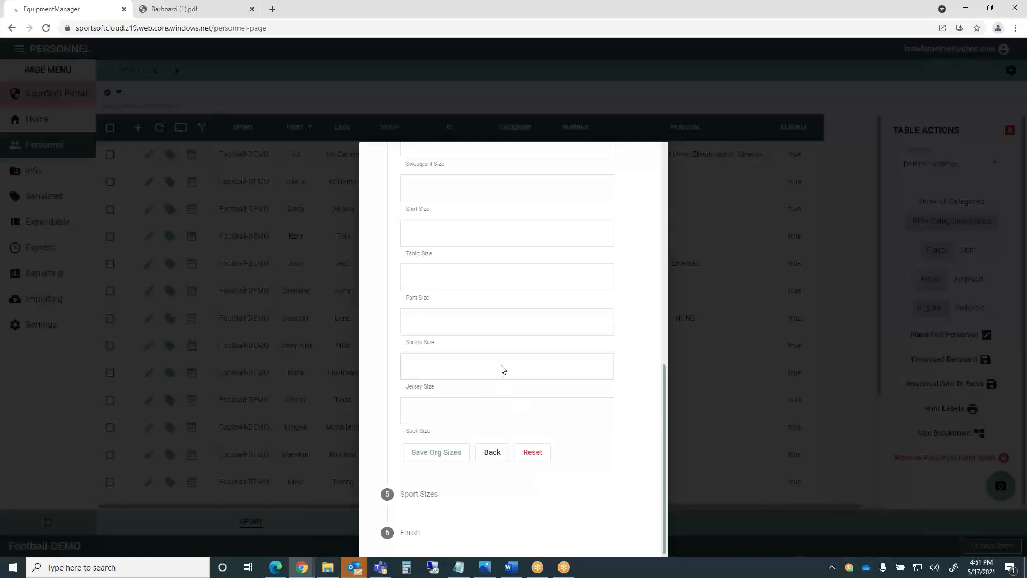
{"action": "scroll", "coordinate": [496, 379], "scroll_direction": "up", "scroll_amount": 1}
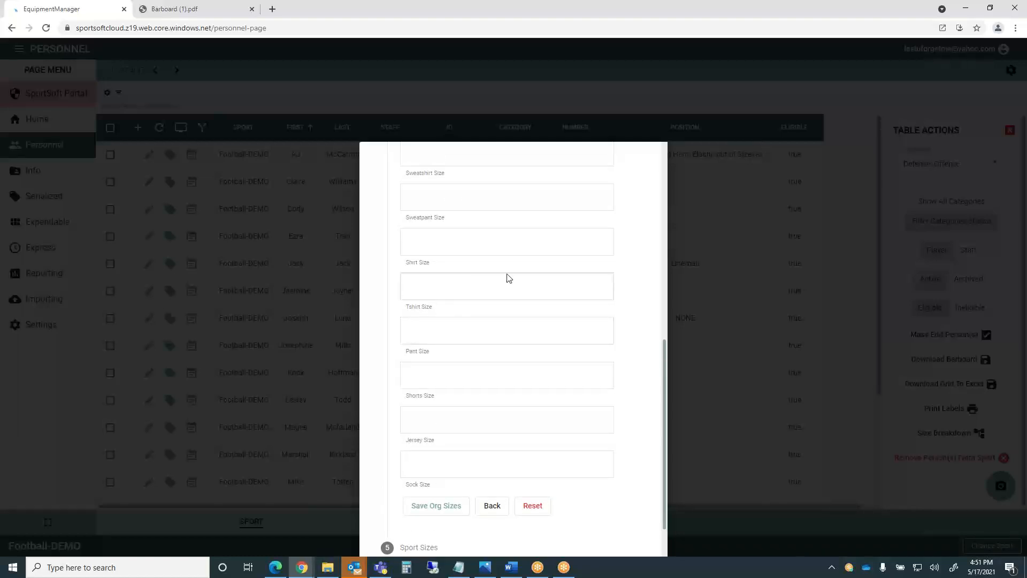
{"action": "scroll", "coordinate": [508, 277], "scroll_direction": "down", "scroll_amount": 1}
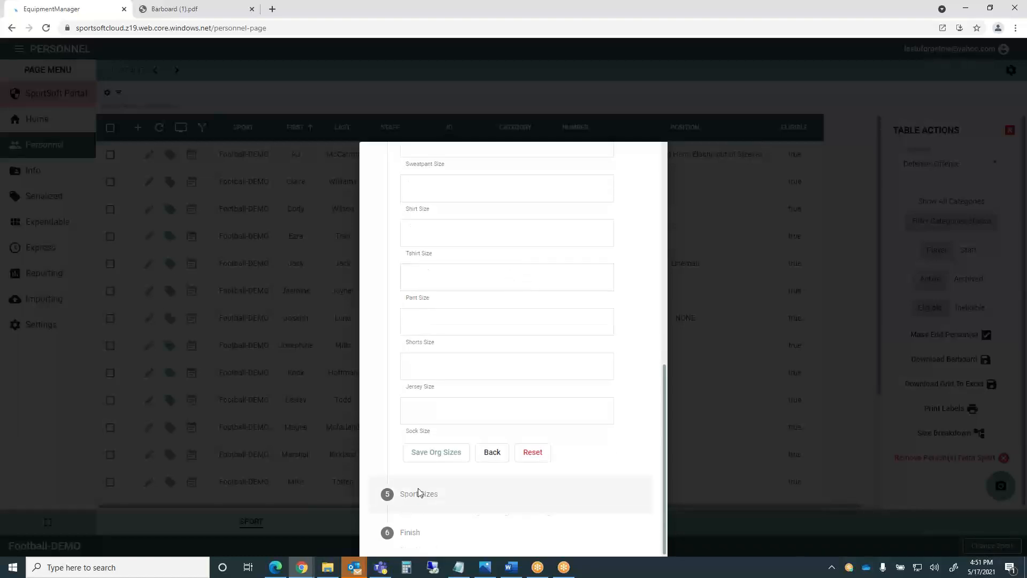
{"action": "left_click", "coordinate": [438, 454]}
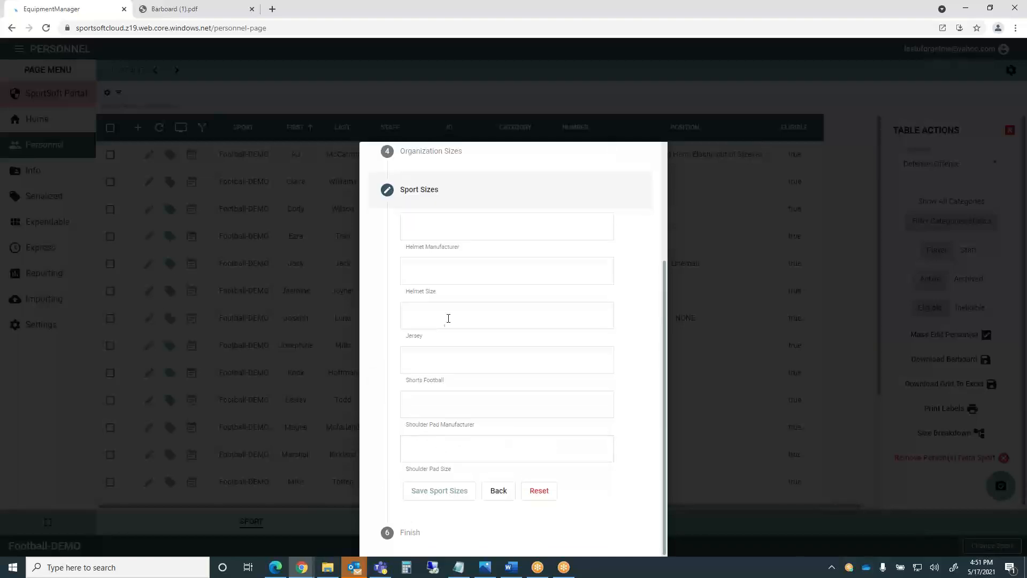
Choose a Riddell helmet in size Large, leaving the empty jersey size unset.
{"action": "left_click", "coordinate": [420, 227]}
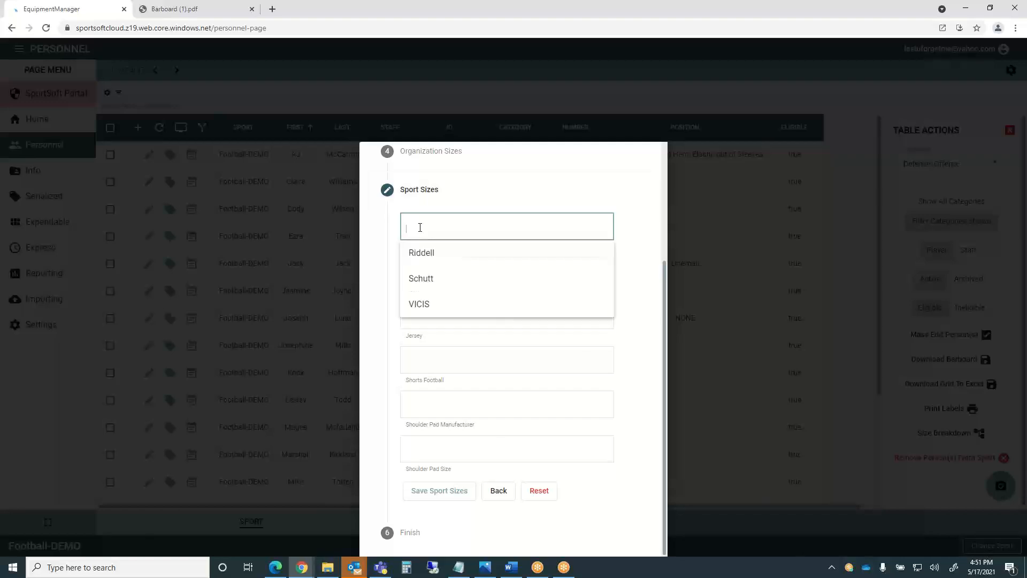
{"action": "left_click", "coordinate": [423, 257]}
{"action": "left_click", "coordinate": [416, 277]}
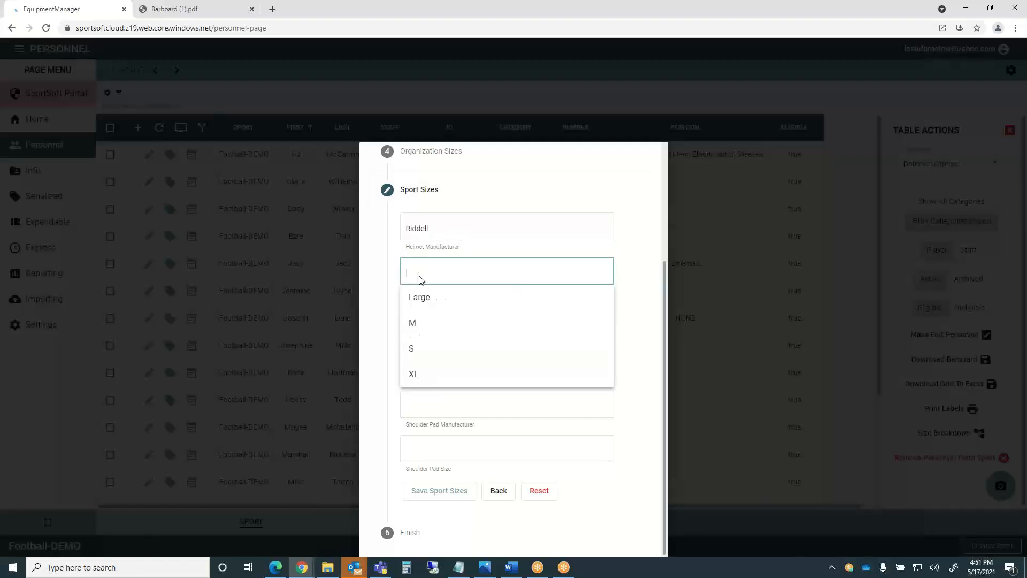
{"action": "left_click", "coordinate": [421, 303]}
{"action": "left_click", "coordinate": [417, 313]}
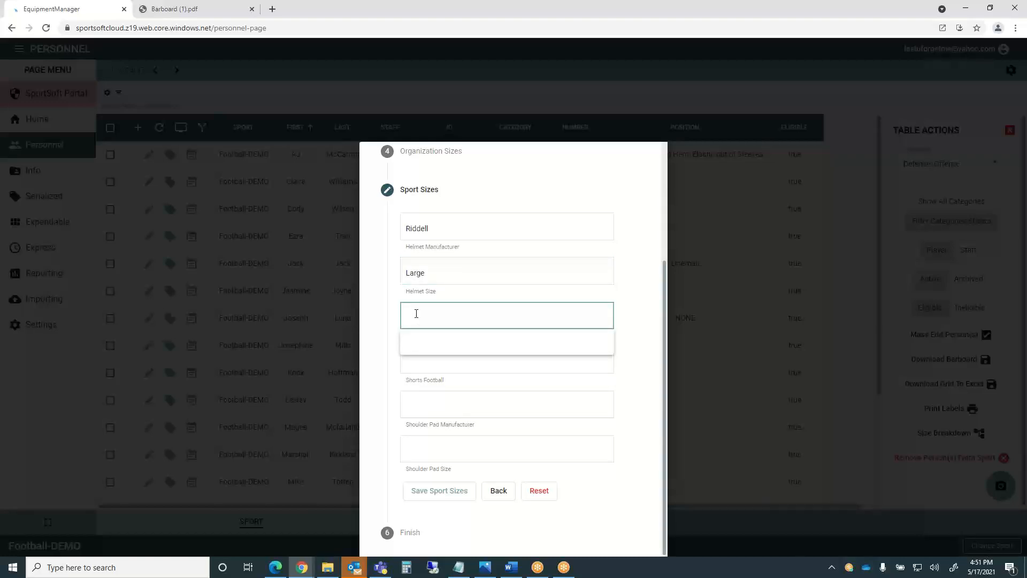
{"action": "left_click", "coordinate": [449, 294]}
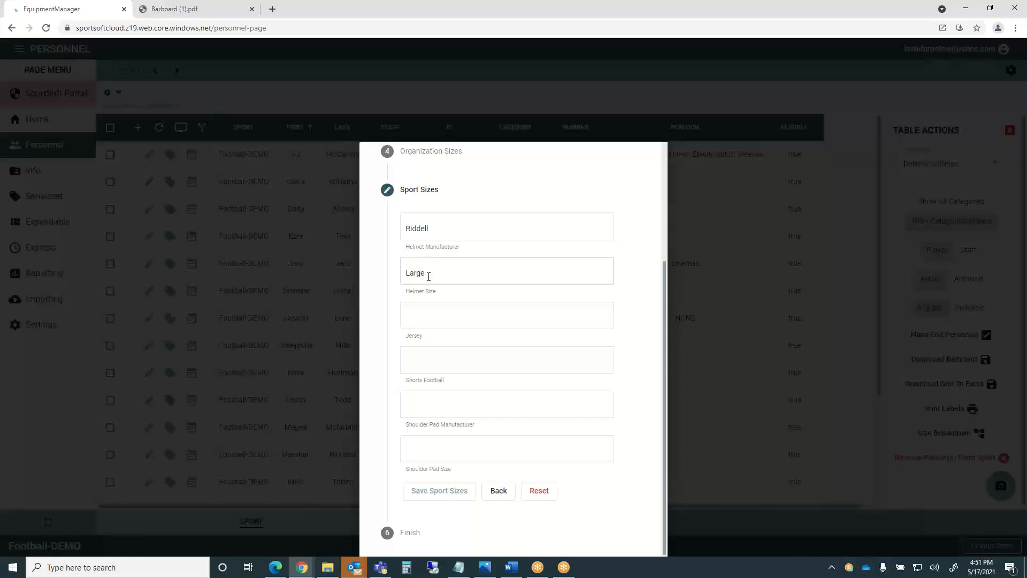
{"action": "left_click", "coordinate": [420, 315]}
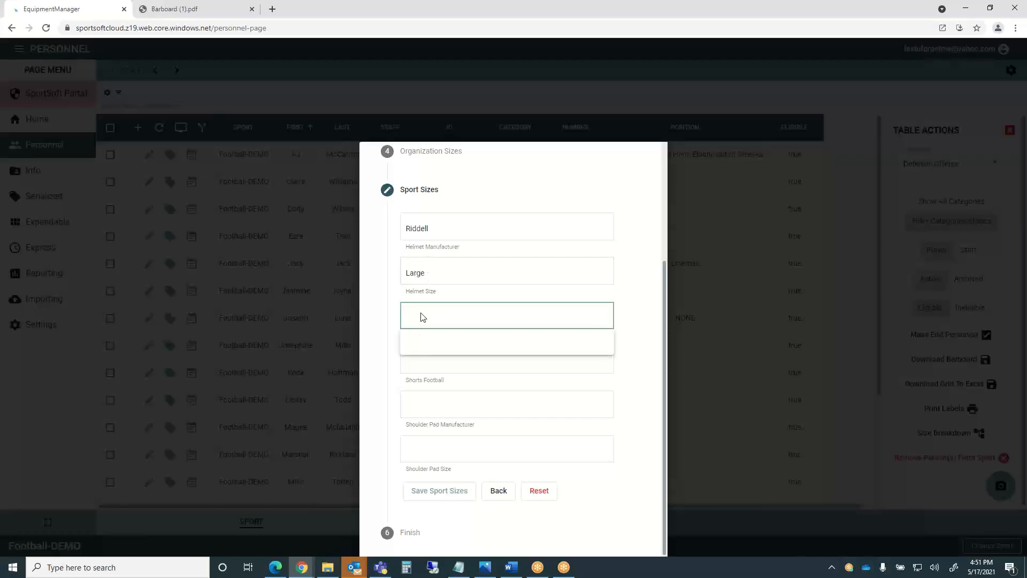
{"action": "left_click", "coordinate": [639, 292]}
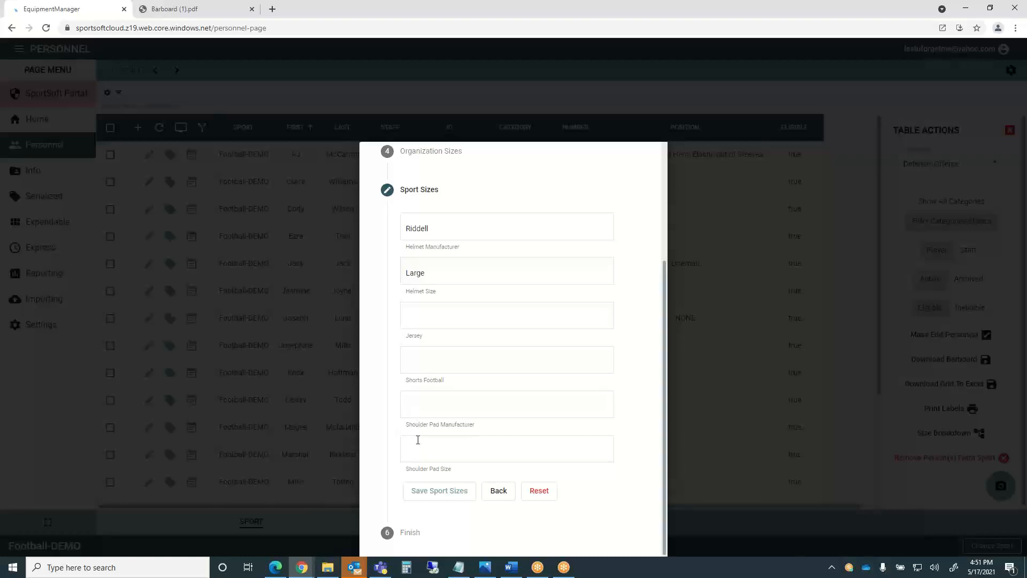
Set Douglas shoulder pads in size L and save the sport sizes.
{"action": "left_click", "coordinate": [413, 405]}
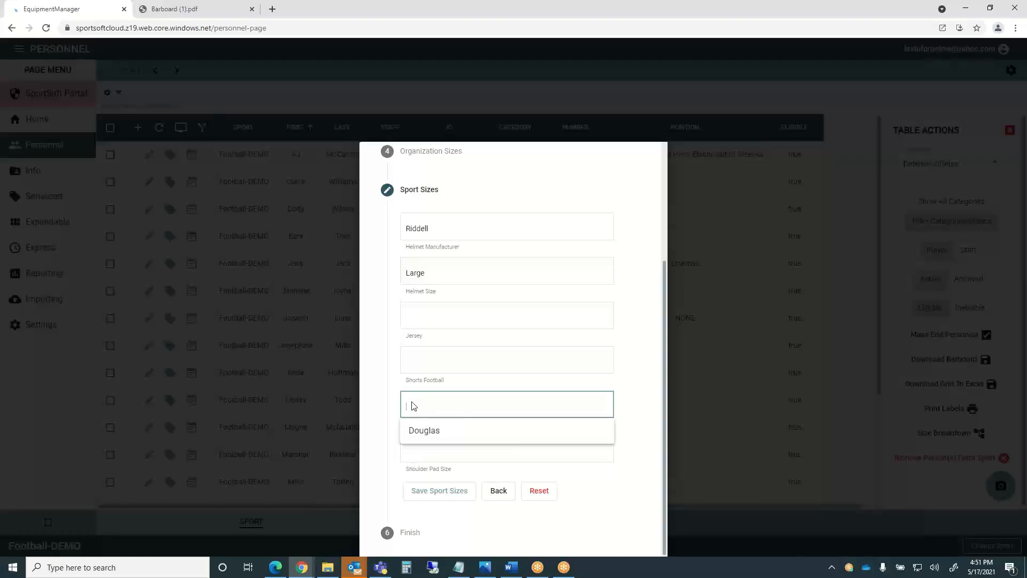
{"action": "left_click", "coordinate": [415, 432]}
{"action": "left_click", "coordinate": [417, 448]}
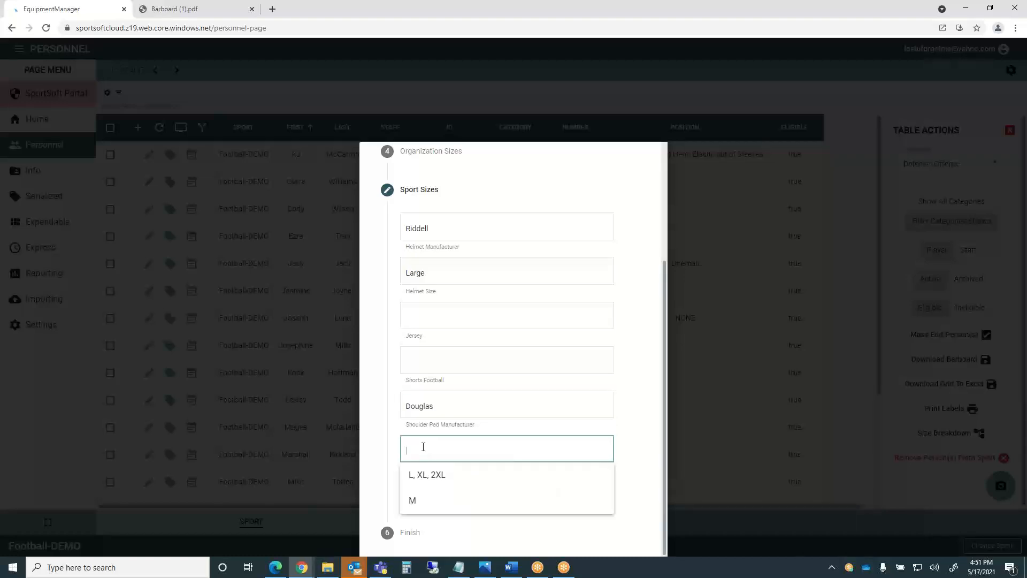
{"action": "left_click", "coordinate": [421, 477]}
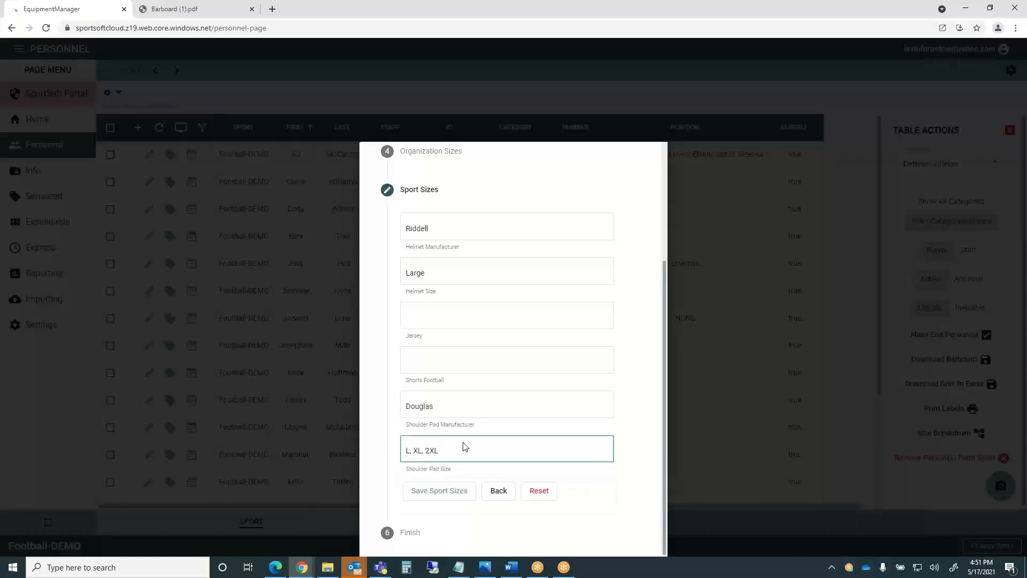
{"action": "key", "text": "BackSpace"}
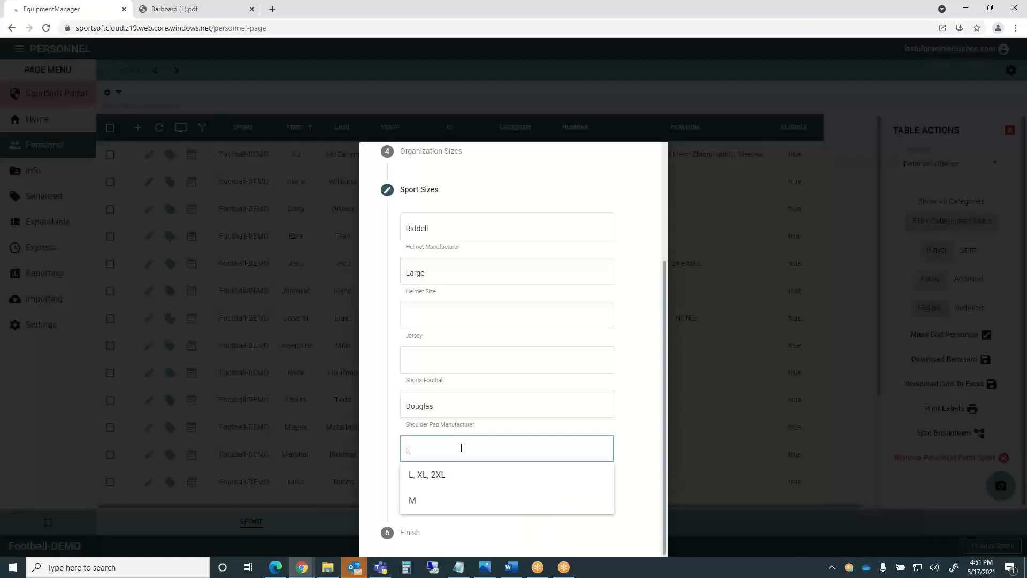
{"action": "left_click", "coordinate": [631, 437]}
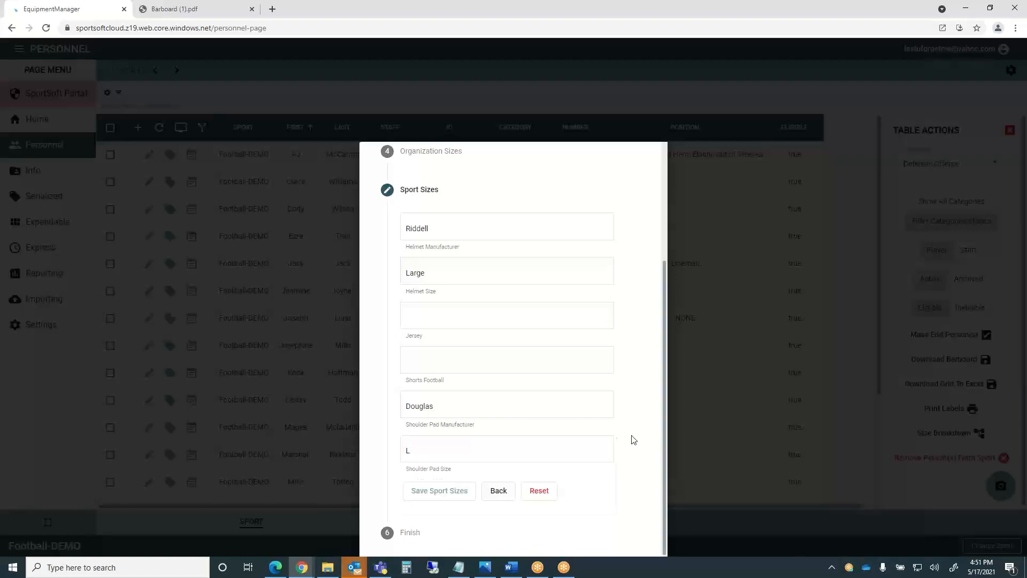
{"action": "left_click", "coordinate": [440, 495]}
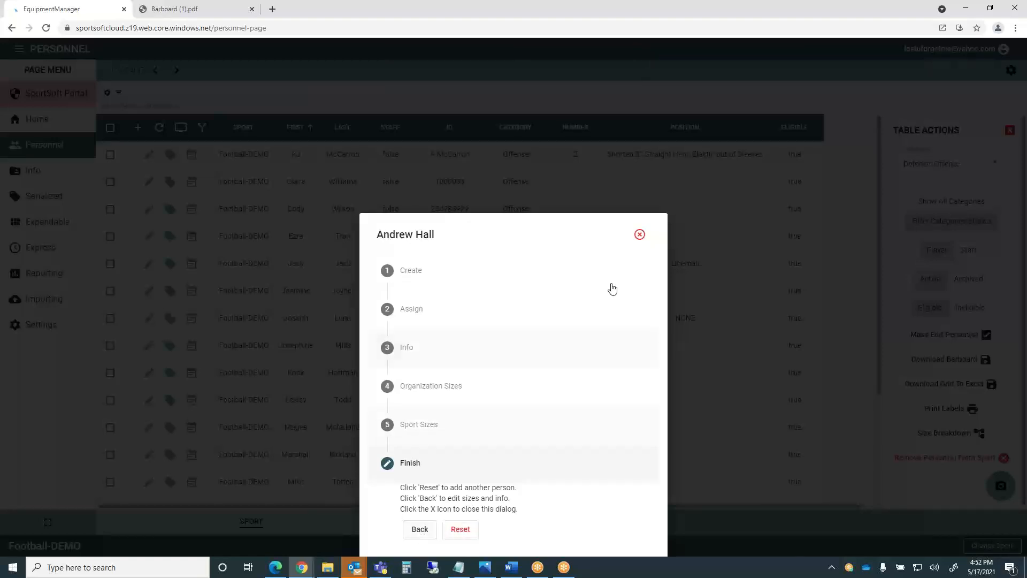
Close the add-person wizard to return to the Football-DEMO Personnel roster.
{"action": "left_click", "coordinate": [640, 236]}
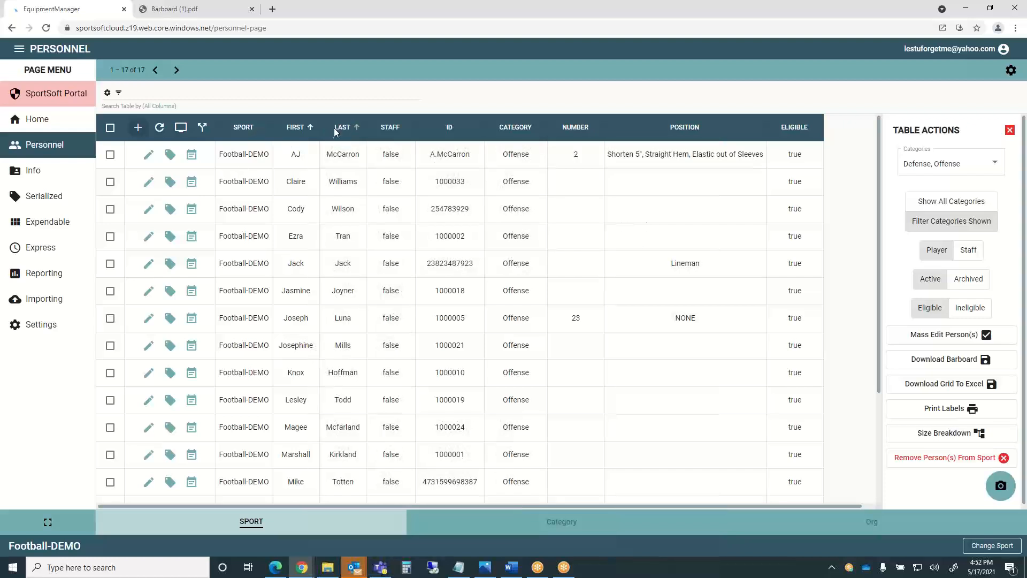
Sort the Personnel table by first name in ascending order.
{"action": "left_click", "coordinate": [293, 128]}
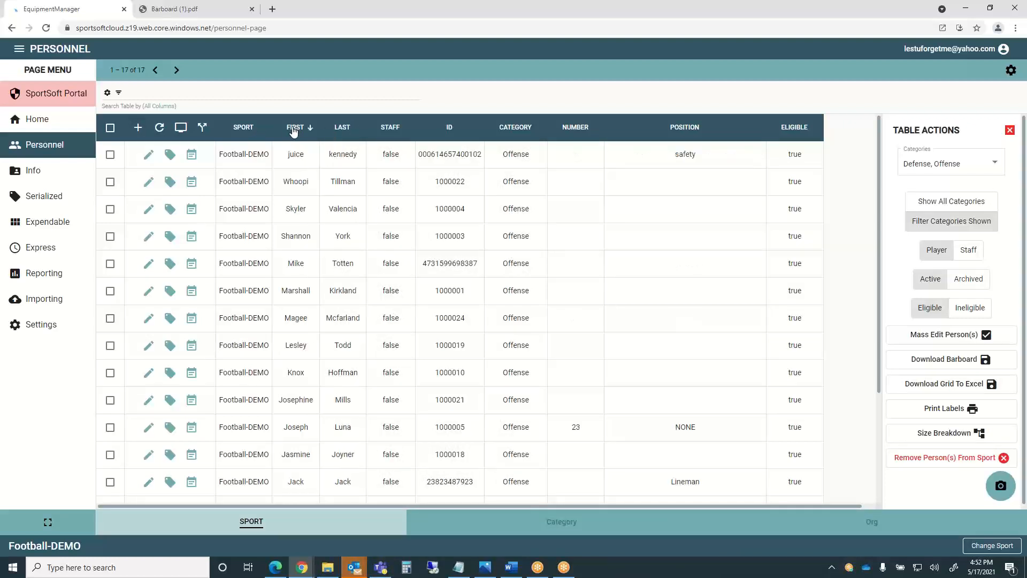
{"action": "left_click", "coordinate": [294, 129]}
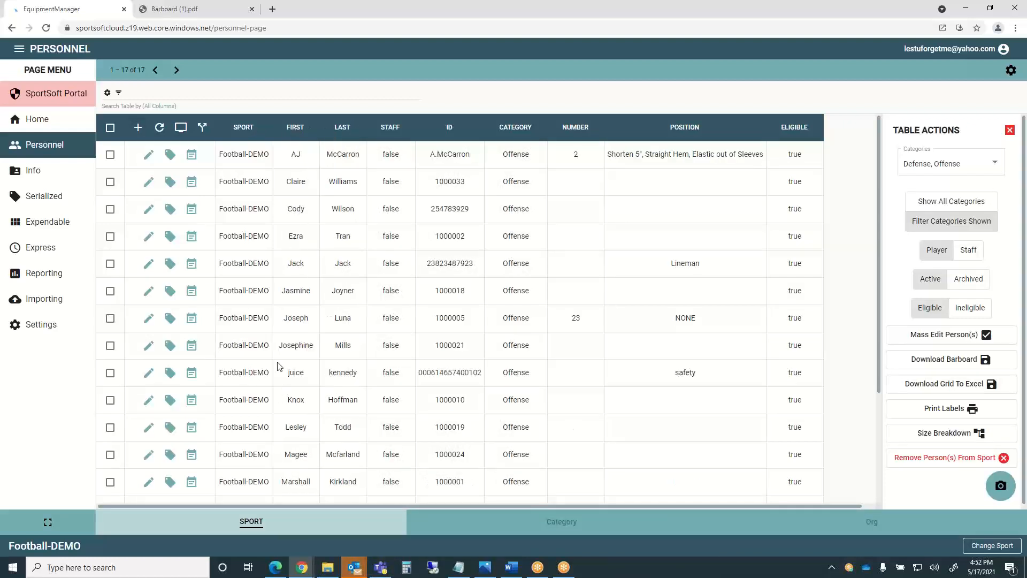
{"action": "scroll", "coordinate": [277, 358], "scroll_direction": "down", "scroll_amount": 3}
{"action": "scroll", "coordinate": [277, 357], "scroll_direction": "up", "scroll_amount": 3}
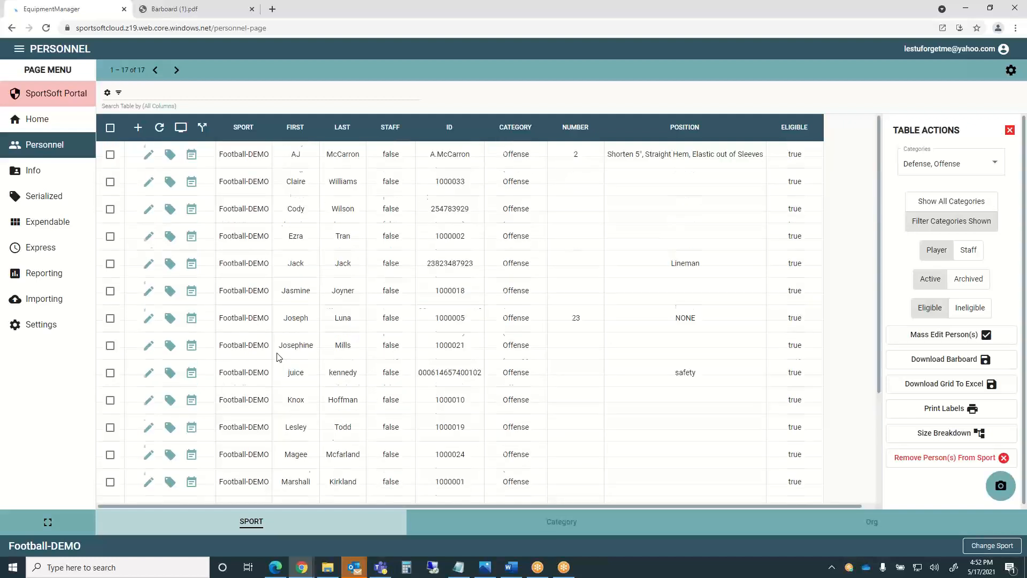
Uncheck the Defense and Offense categories and show people from all categories.
{"action": "left_click", "coordinate": [995, 167]}
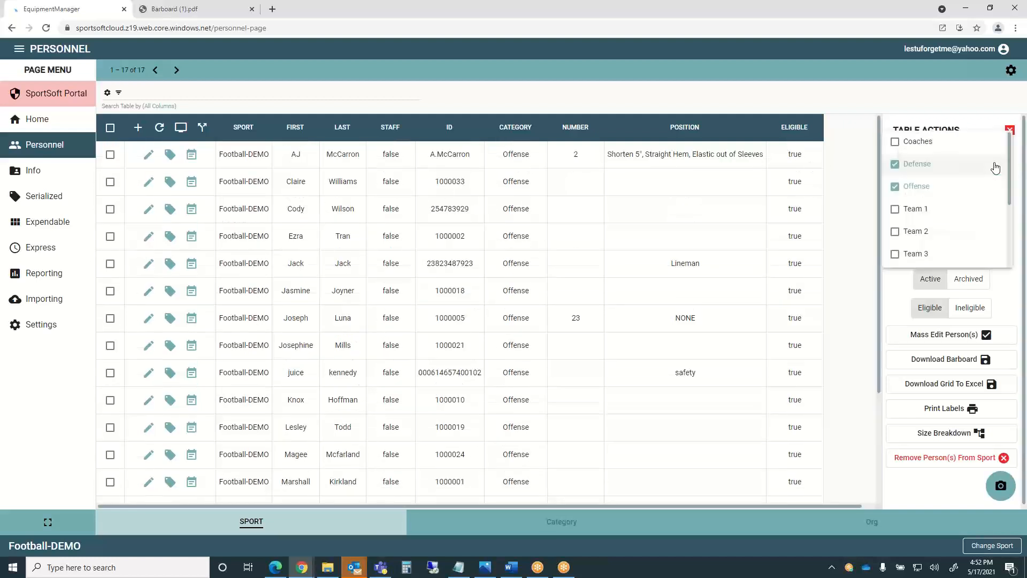
{"action": "left_click", "coordinate": [894, 165]}
{"action": "left_click", "coordinate": [893, 185]}
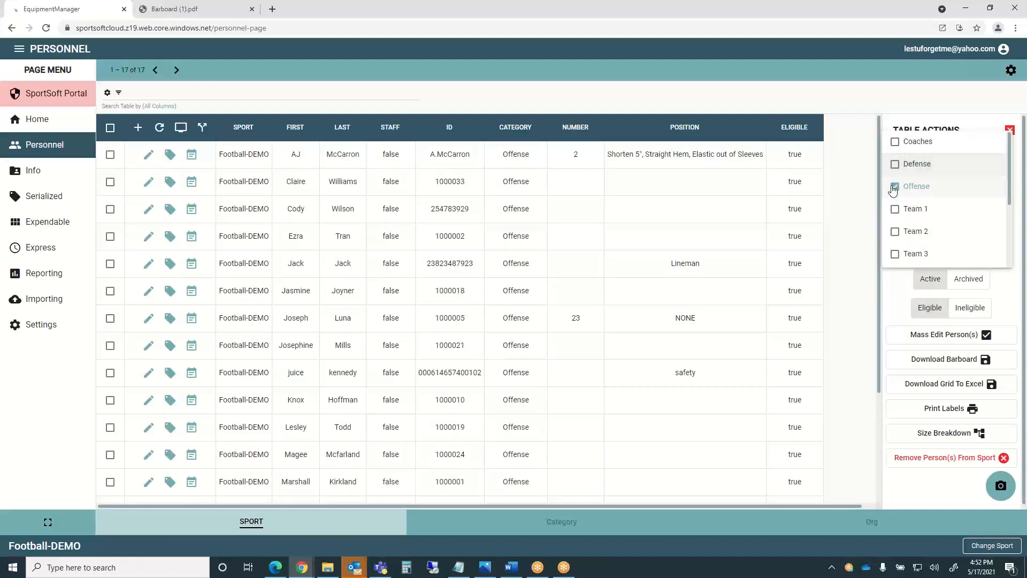
{"action": "left_click", "coordinate": [1018, 185]}
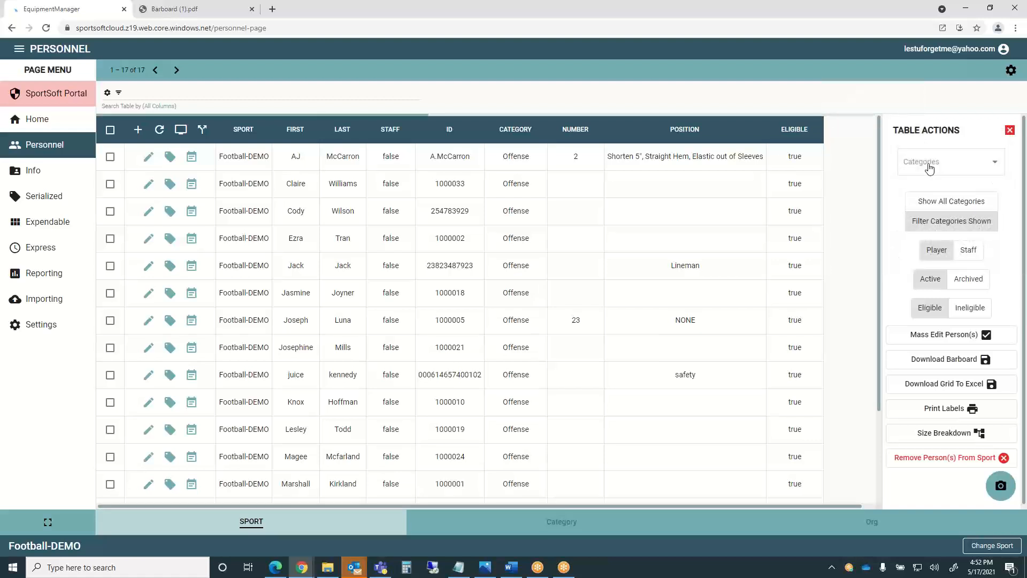
{"action": "left_click", "coordinate": [957, 201]}
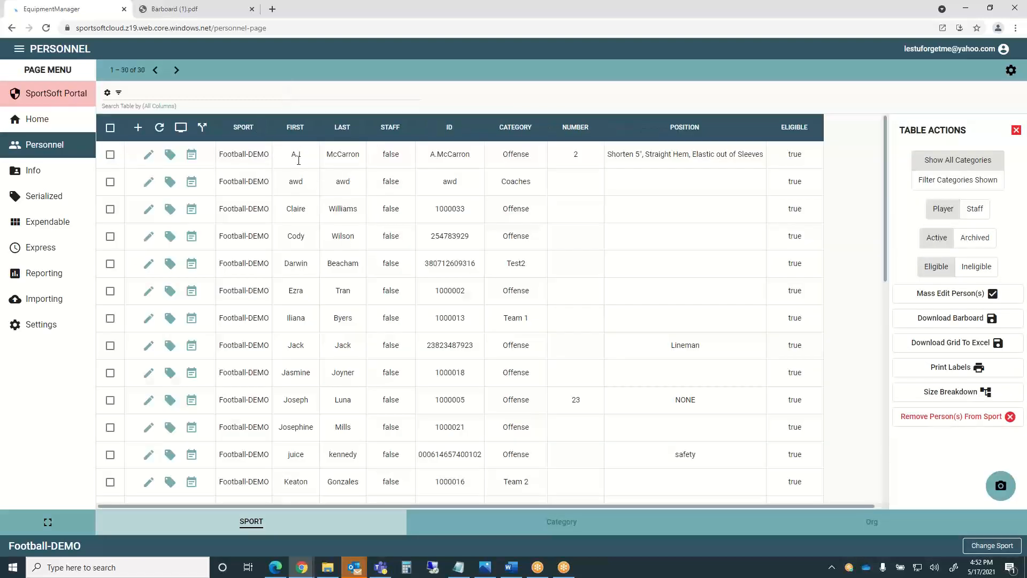
Cycle the first-name sort back to unsorted and filter the roster to staff only.
{"action": "left_click", "coordinate": [298, 128]}
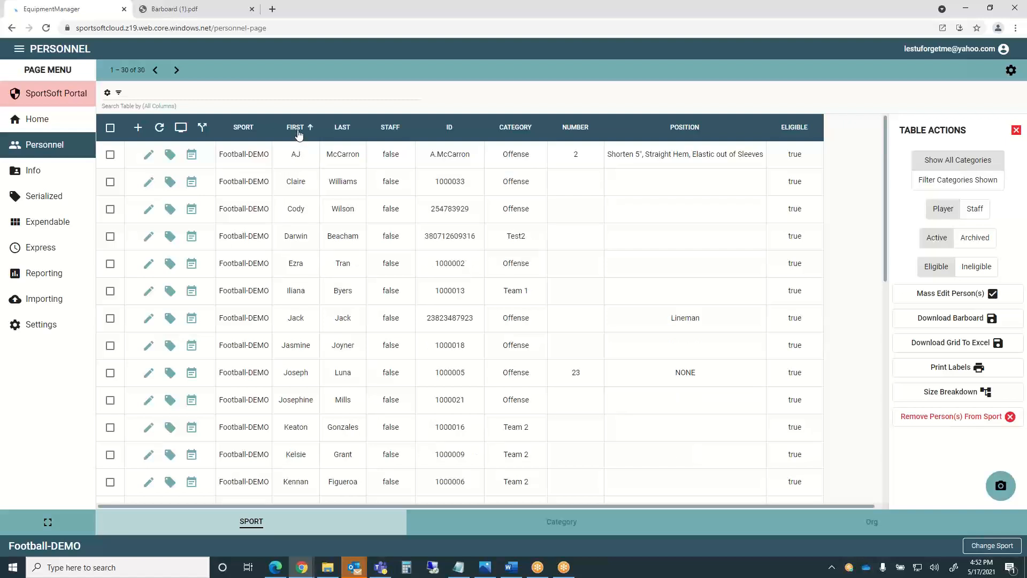
{"action": "left_click", "coordinate": [297, 131]}
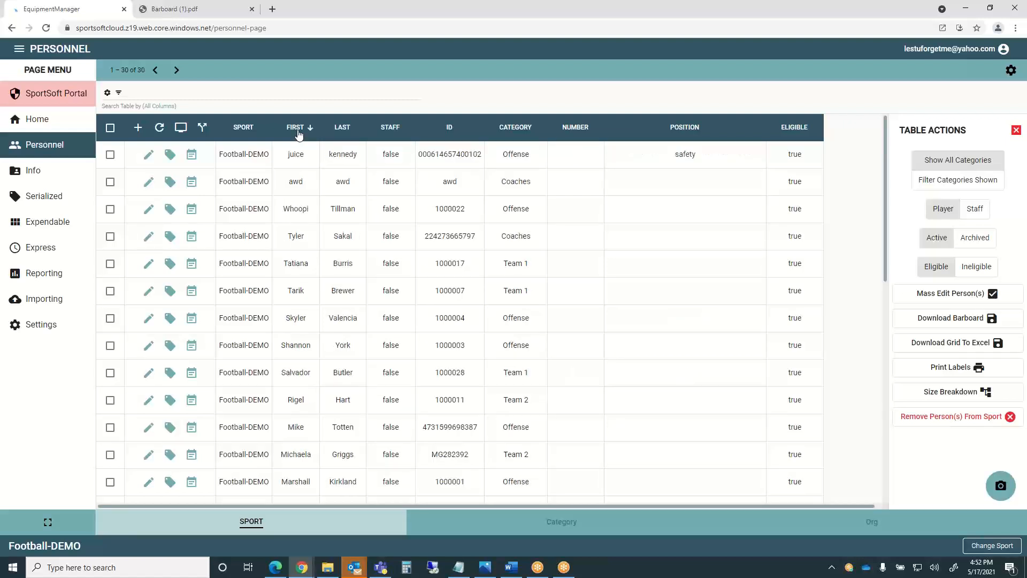
{"action": "left_click", "coordinate": [297, 131]}
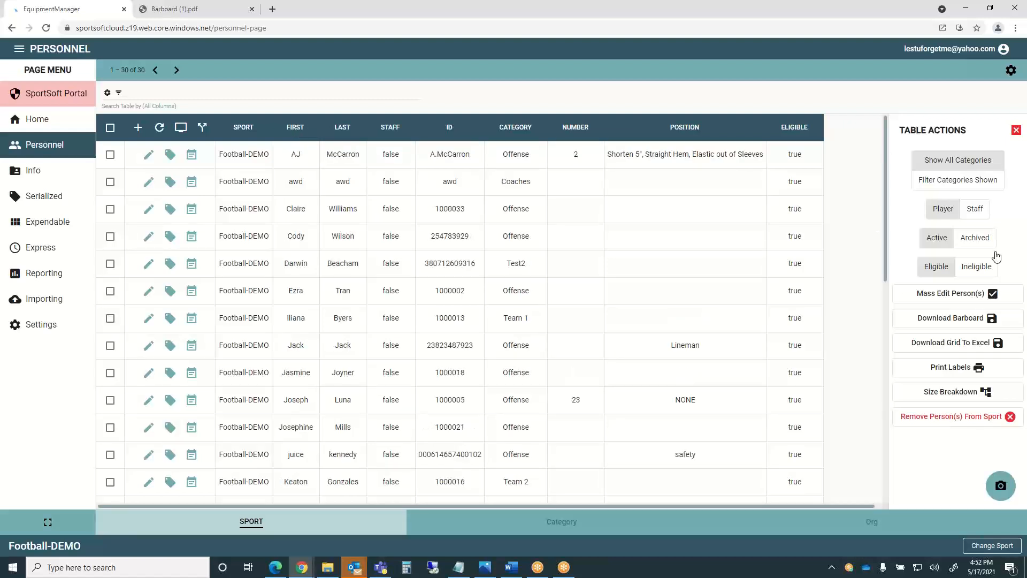
{"action": "left_click", "coordinate": [973, 211]}
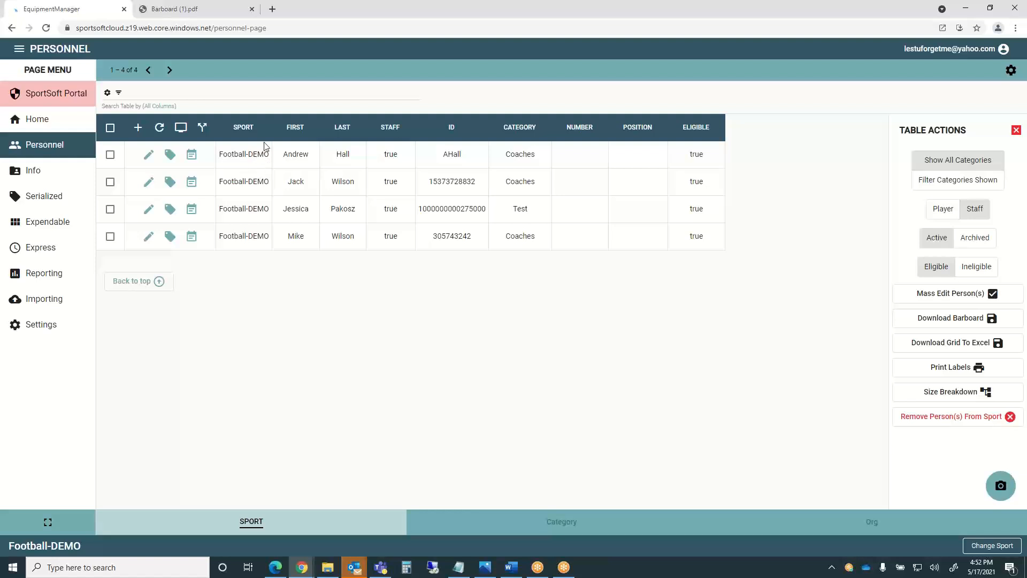
{"action": "left_click", "coordinate": [191, 155]}
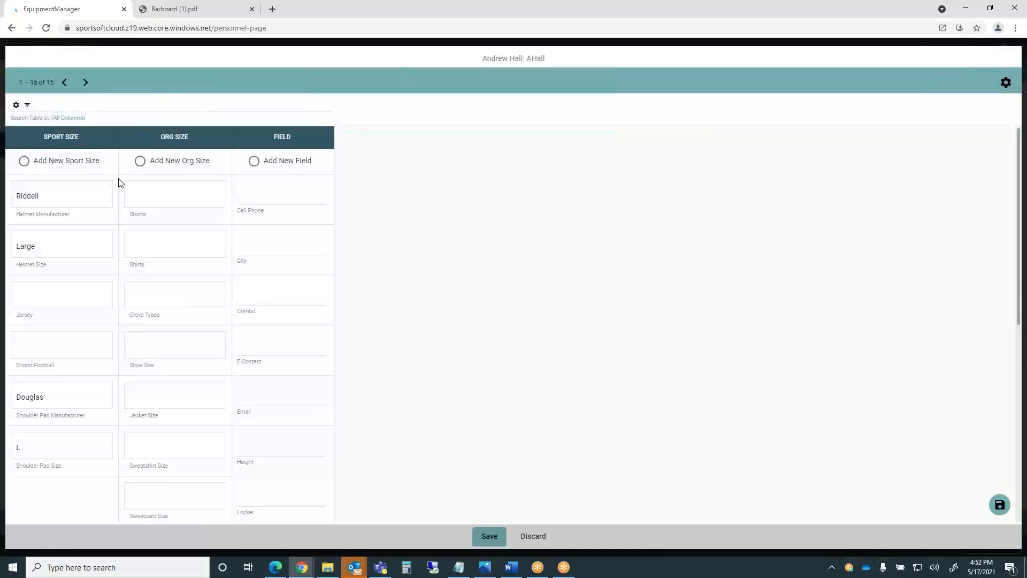
{"action": "left_click", "coordinate": [44, 105]}
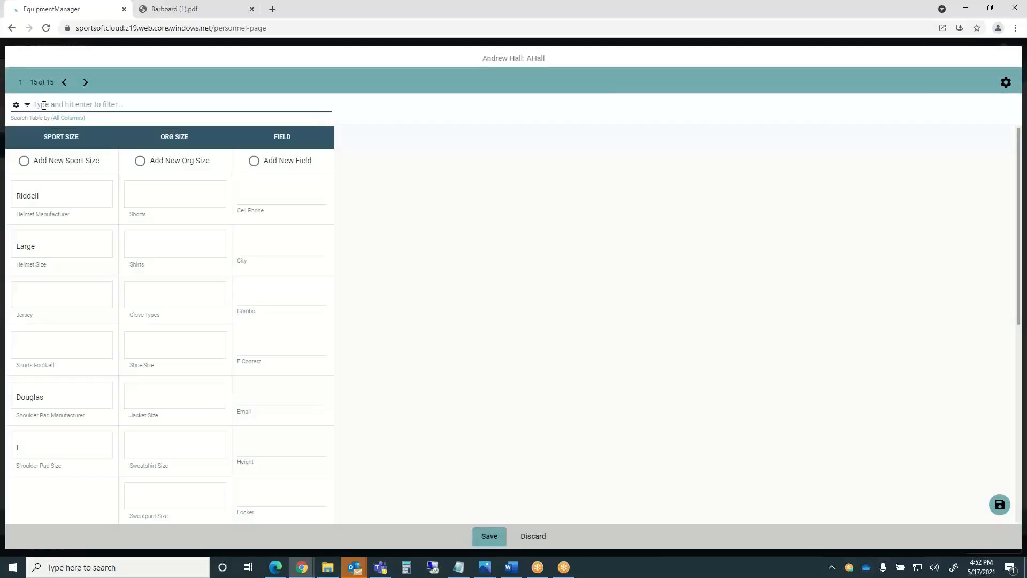
{"action": "type", "text": "L"}
{"action": "key", "text": "Return"}
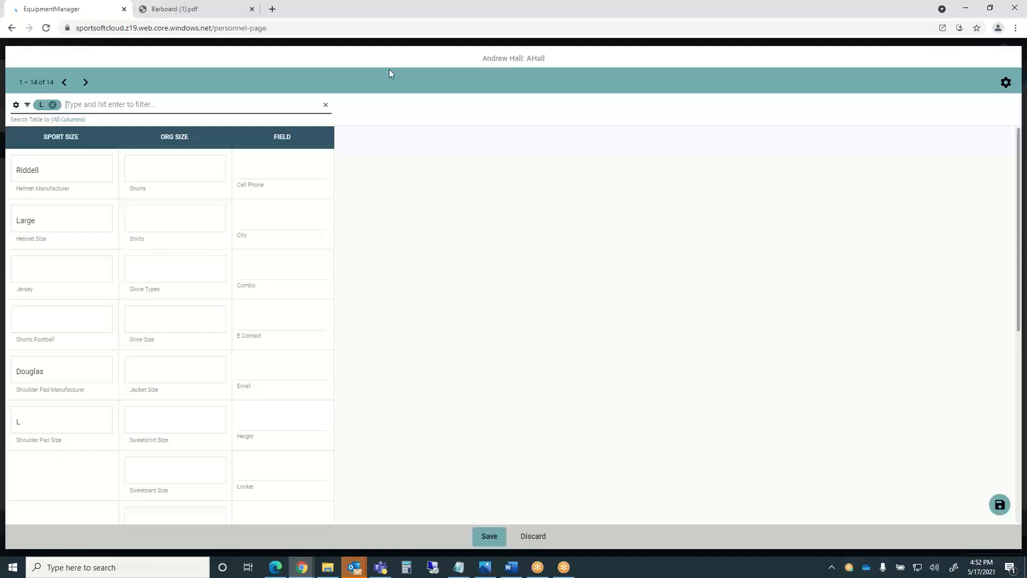
{"action": "left_click", "coordinate": [325, 105]}
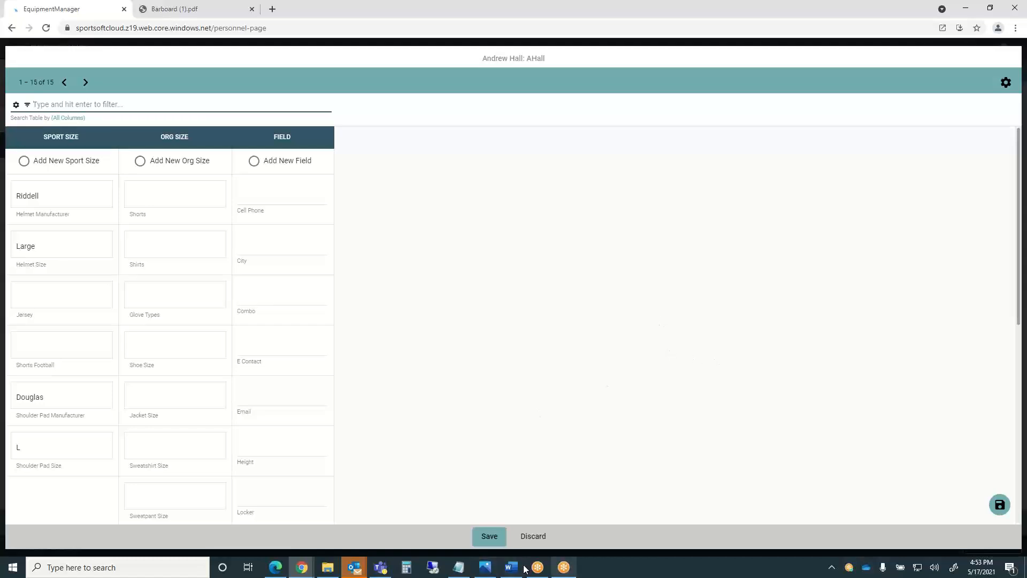
{"action": "left_click", "coordinate": [531, 537]}
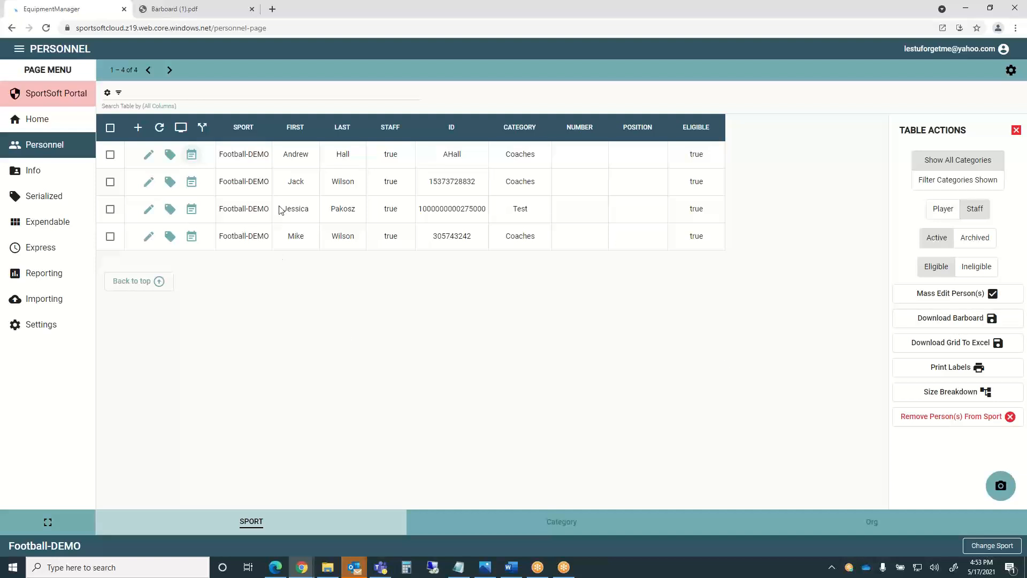
{"action": "left_click", "coordinate": [148, 154]}
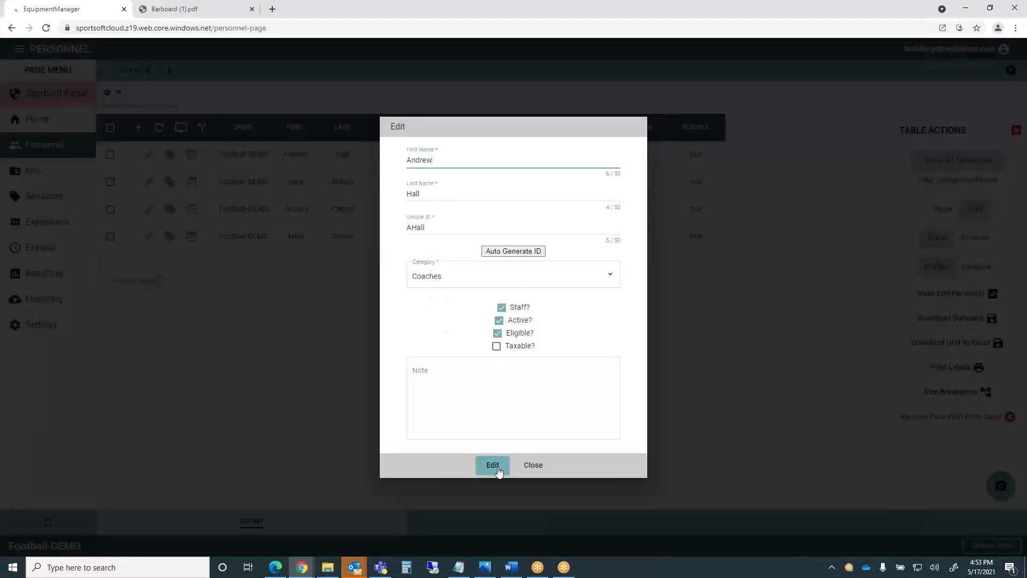
{"action": "left_click", "coordinate": [533, 465]}
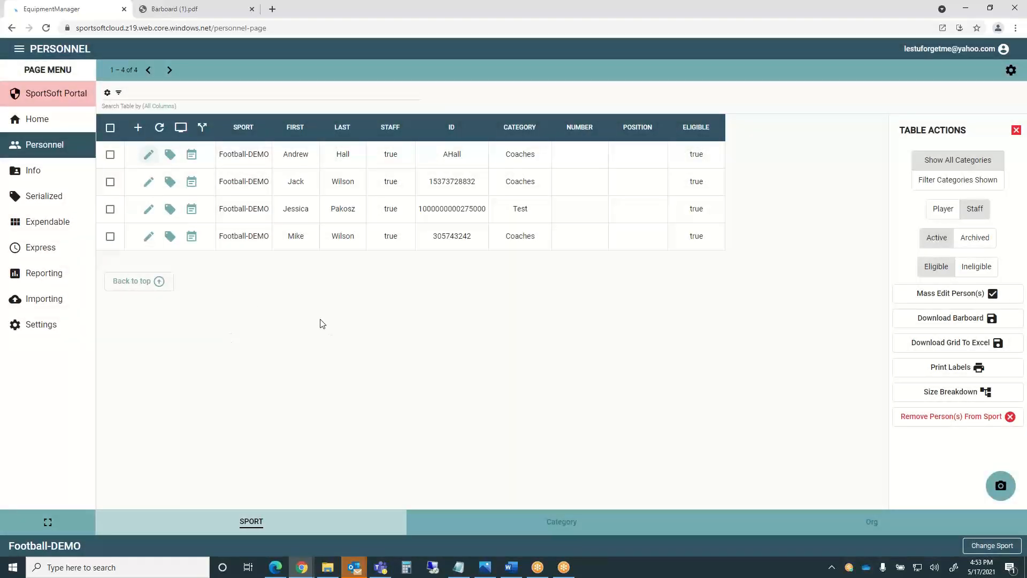
Move Email into the shown columns in Column Display Settings and save the layout.
{"action": "left_click", "coordinate": [180, 129]}
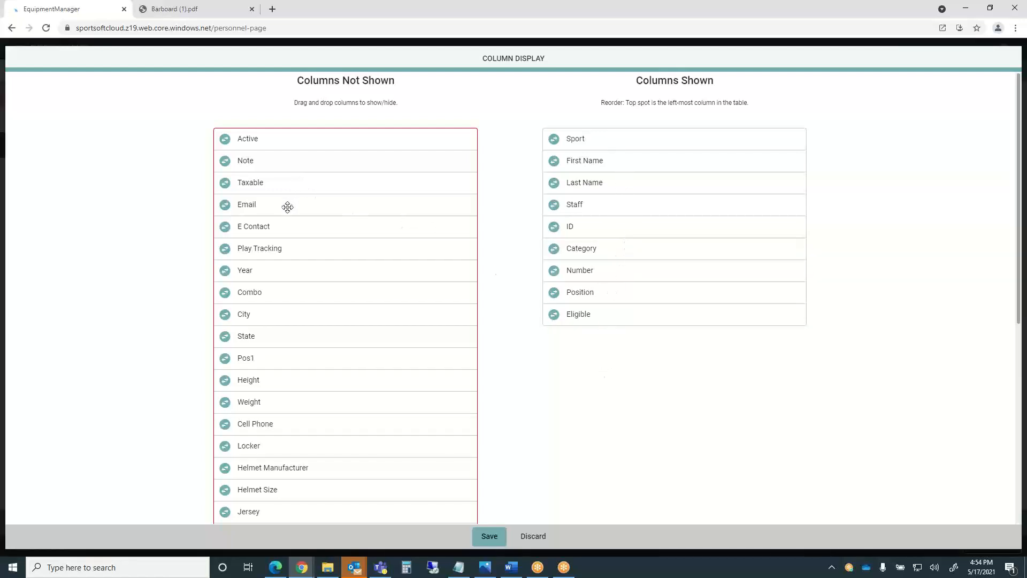
{"action": "left_click_drag", "start_coordinate": [294, 207], "coordinate": [633, 337]}
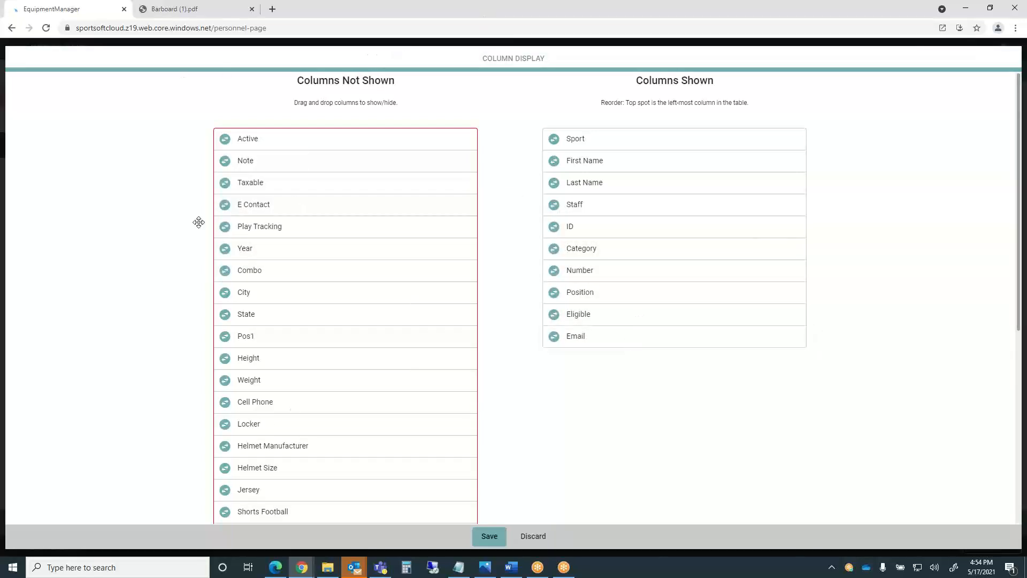
{"action": "left_click", "coordinate": [488, 536]}
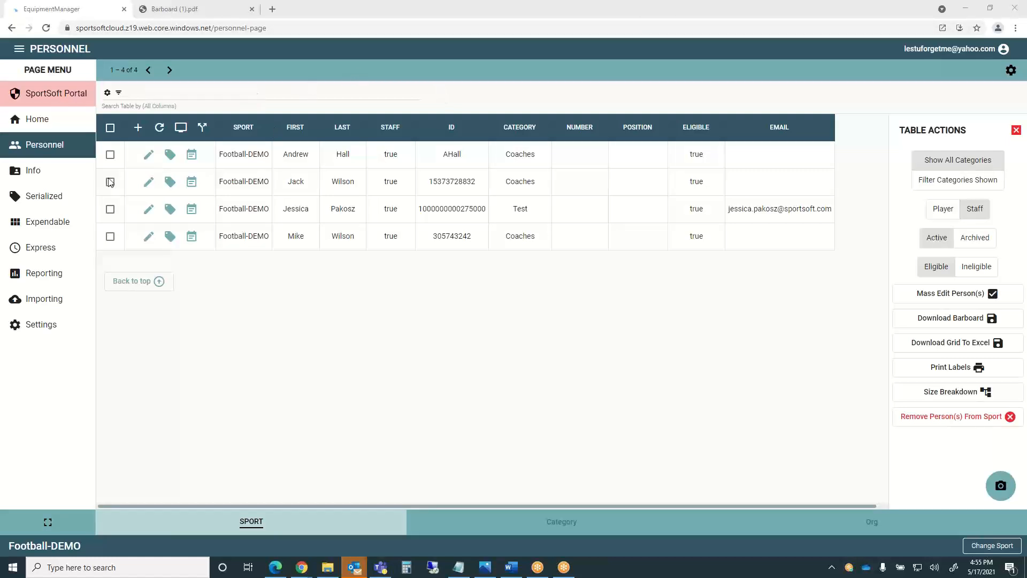
{"action": "left_click", "coordinate": [45, 202]}
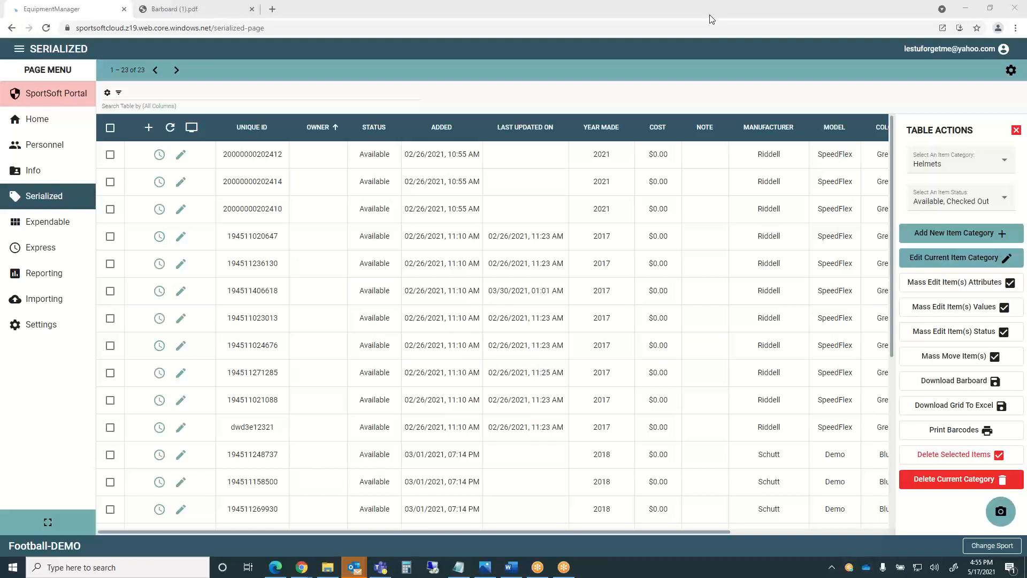
{"action": "left_click_drag", "start_coordinate": [223, 155], "coordinate": [287, 165]}
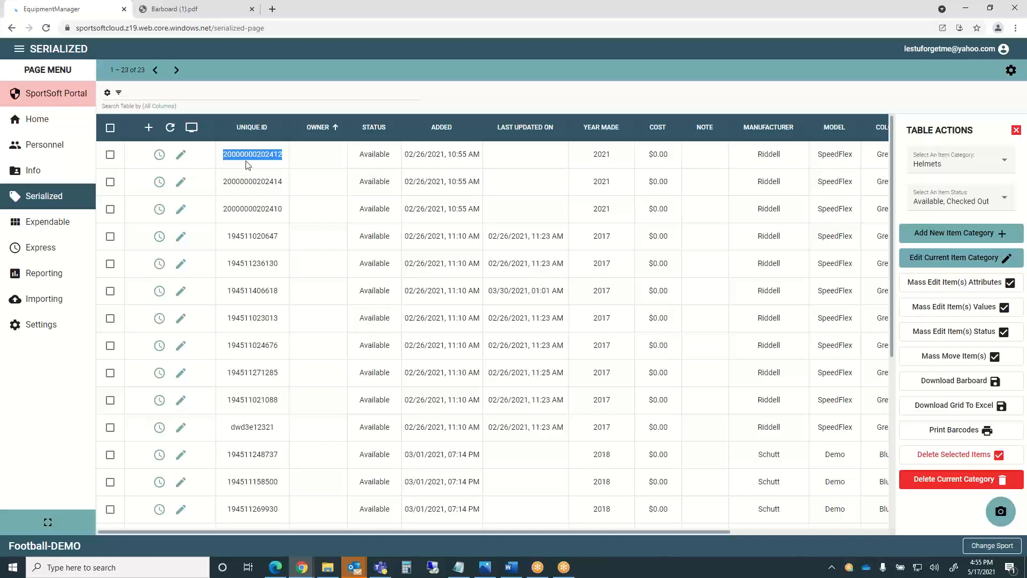
{"action": "left_click", "coordinate": [284, 156]}
{"action": "left_click_drag", "start_coordinate": [224, 155], "coordinate": [284, 158]}
{"action": "left_click", "coordinate": [805, 15]}
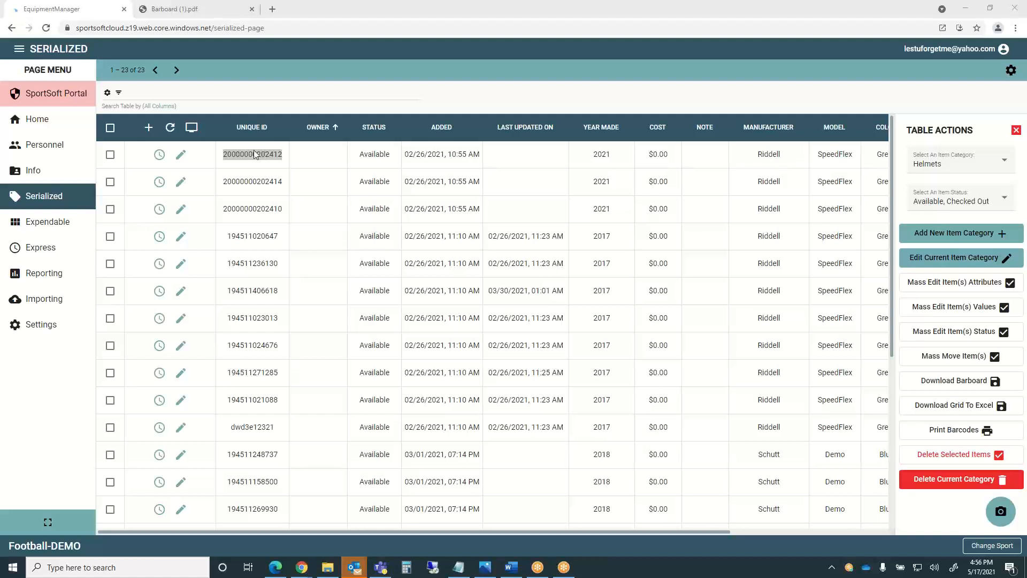
{"action": "left_click", "coordinate": [160, 155]}
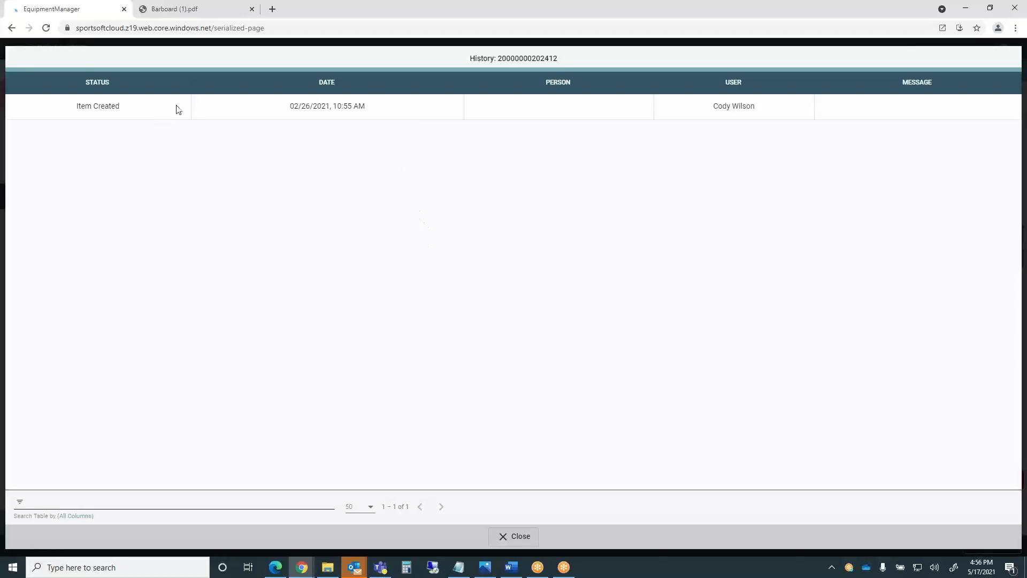
{"action": "left_click", "coordinate": [517, 539]}
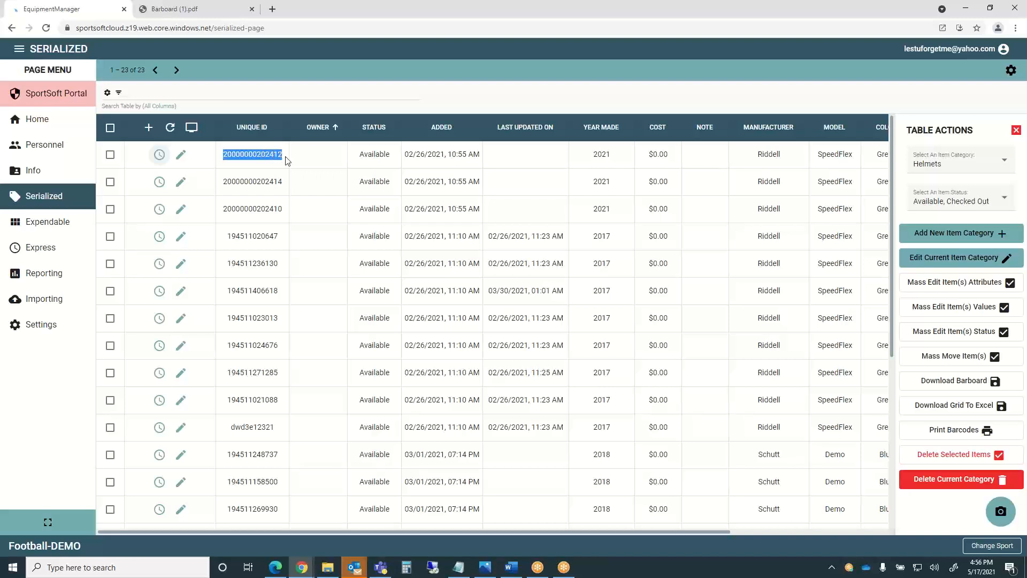
{"action": "left_click", "coordinate": [283, 157]}
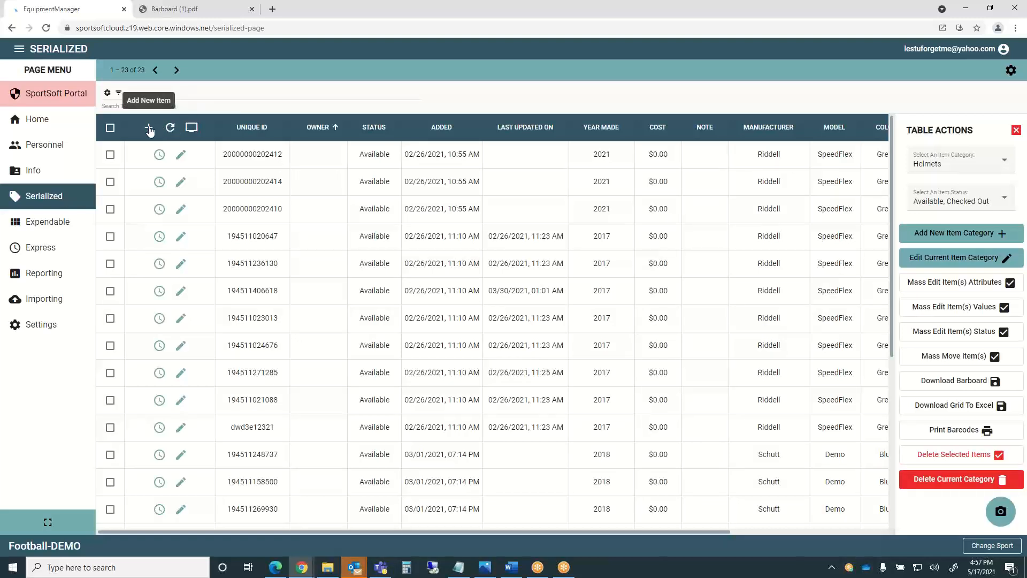
Start a new helmet with manufacturer Riddell and model SpeedFlex, reaching the colour choice.
{"action": "left_click", "coordinate": [149, 131]}
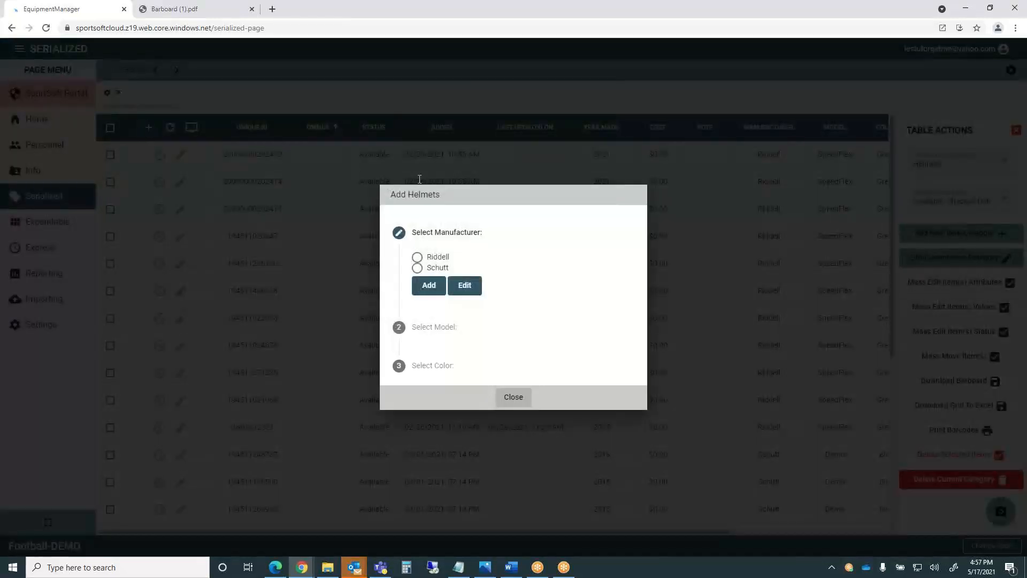
{"action": "left_click", "coordinate": [418, 257]}
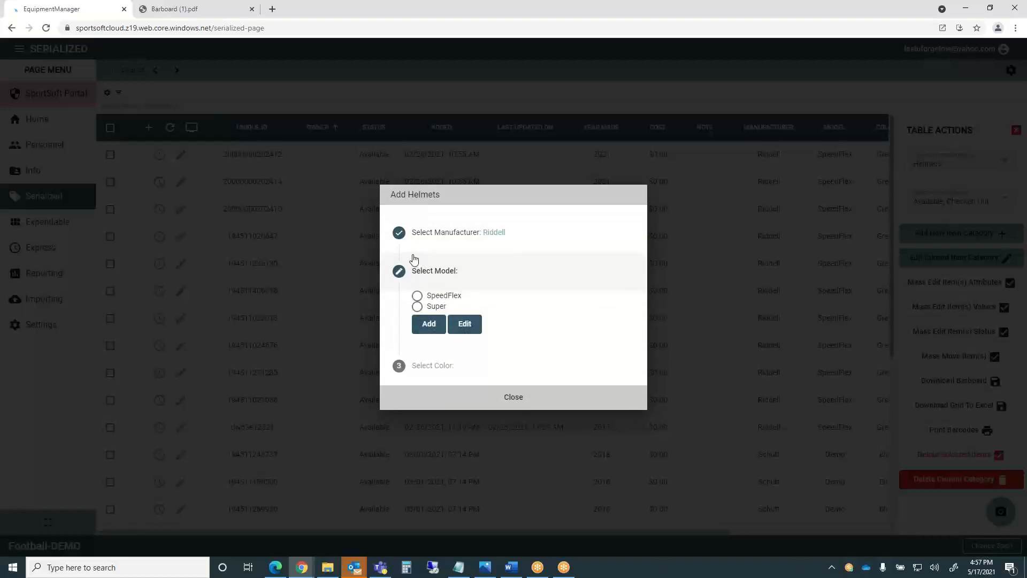
{"action": "left_click", "coordinate": [418, 296]}
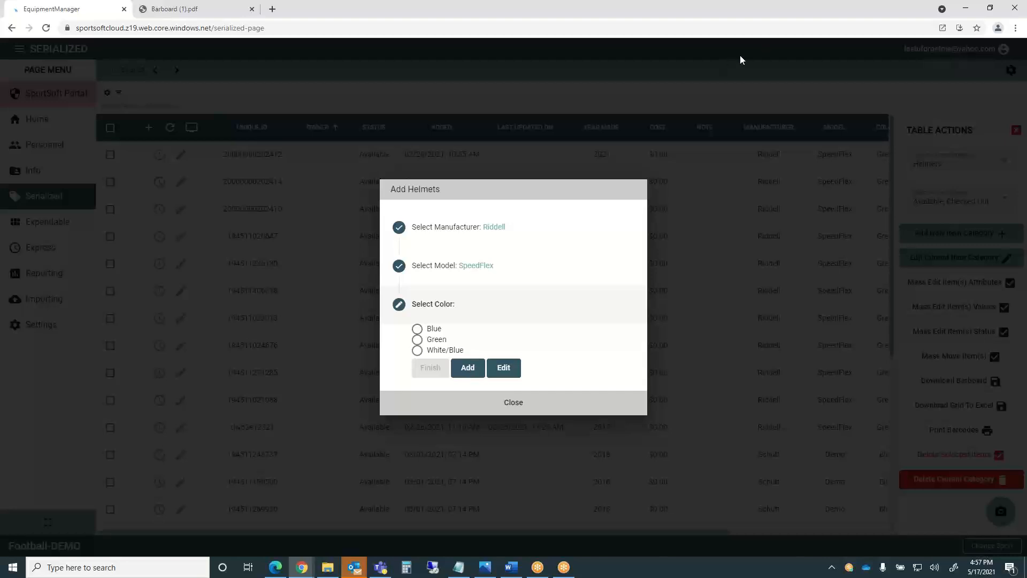
{"action": "left_click", "coordinate": [807, 21]}
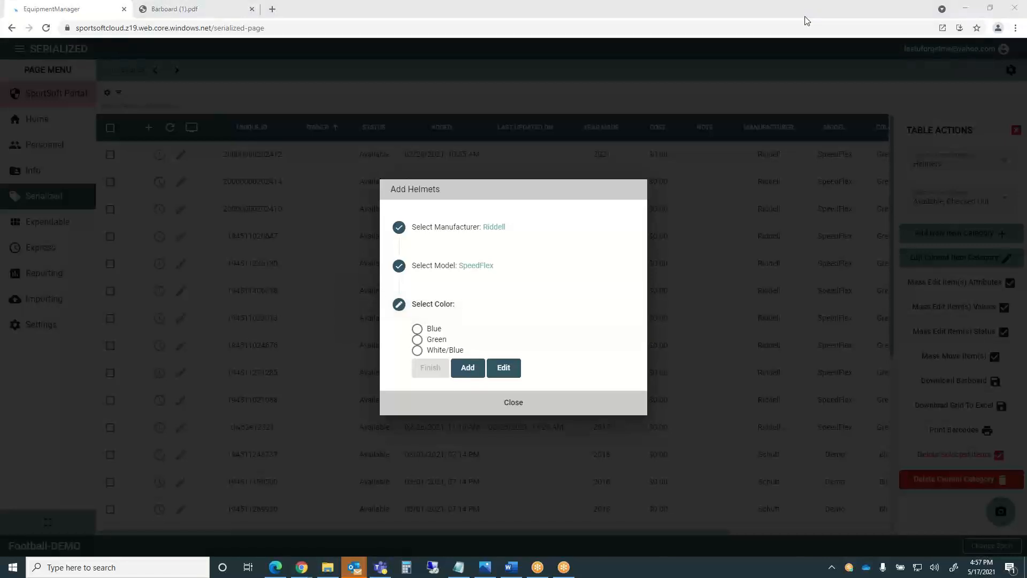
{"action": "left_click", "coordinate": [804, 16]}
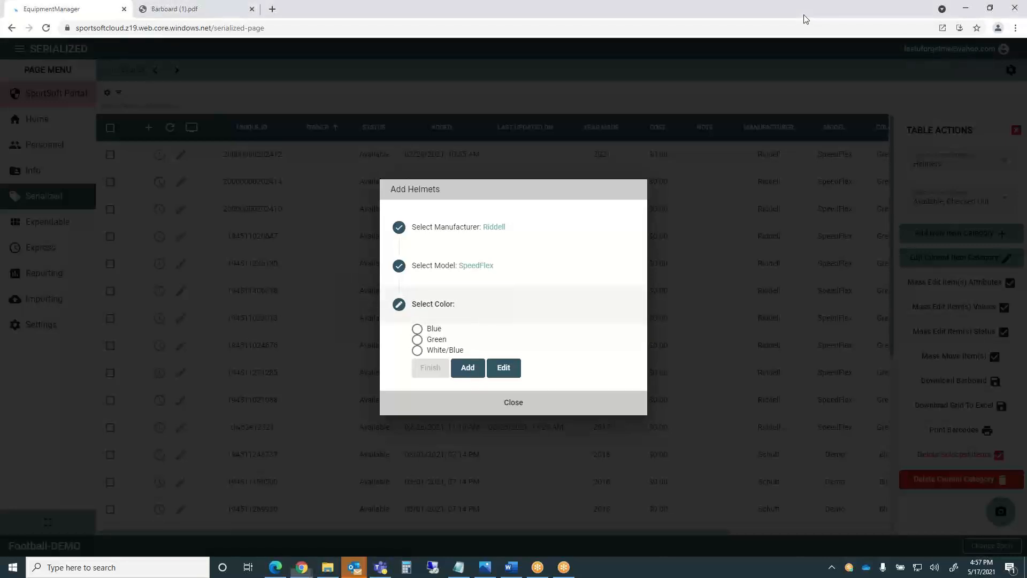
{"action": "left_click", "coordinate": [839, 47]}
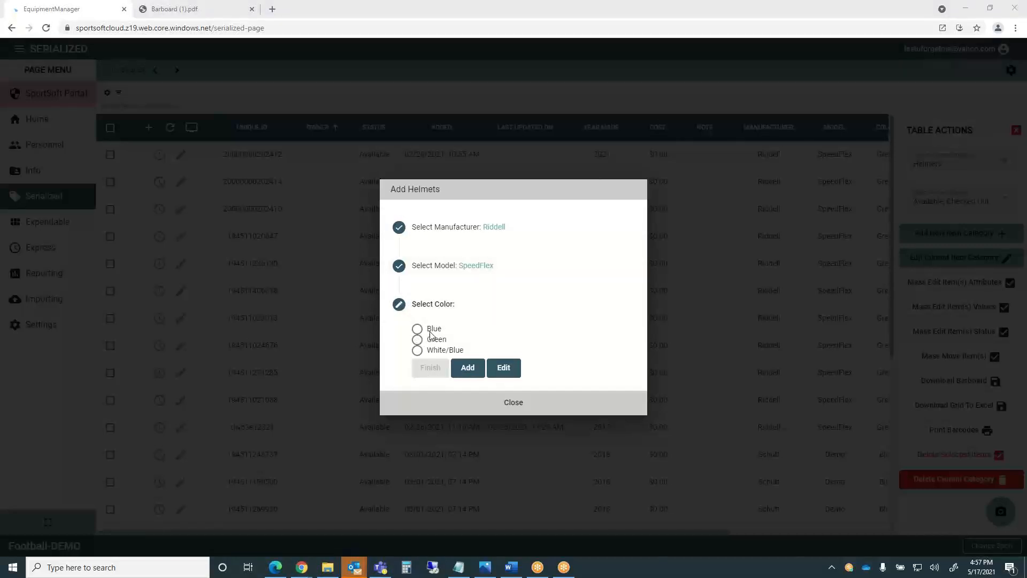
Add Silver as a new SpeedFlex colour, select it, and finish to the item form.
{"action": "left_click", "coordinate": [473, 369]}
{"action": "left_click", "coordinate": [473, 369]}
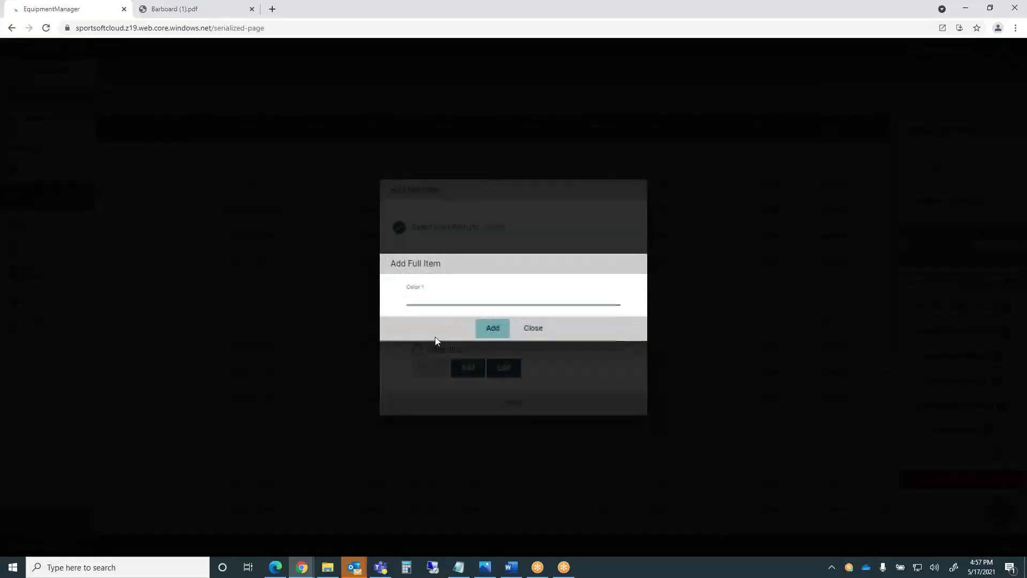
{"action": "type", "text": "Silver"}
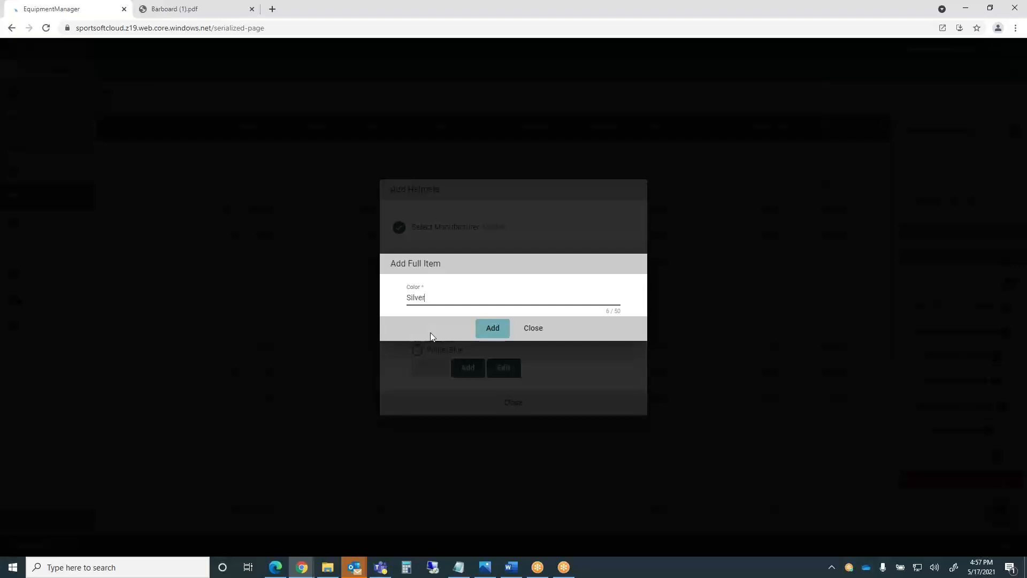
{"action": "left_click", "coordinate": [491, 328]}
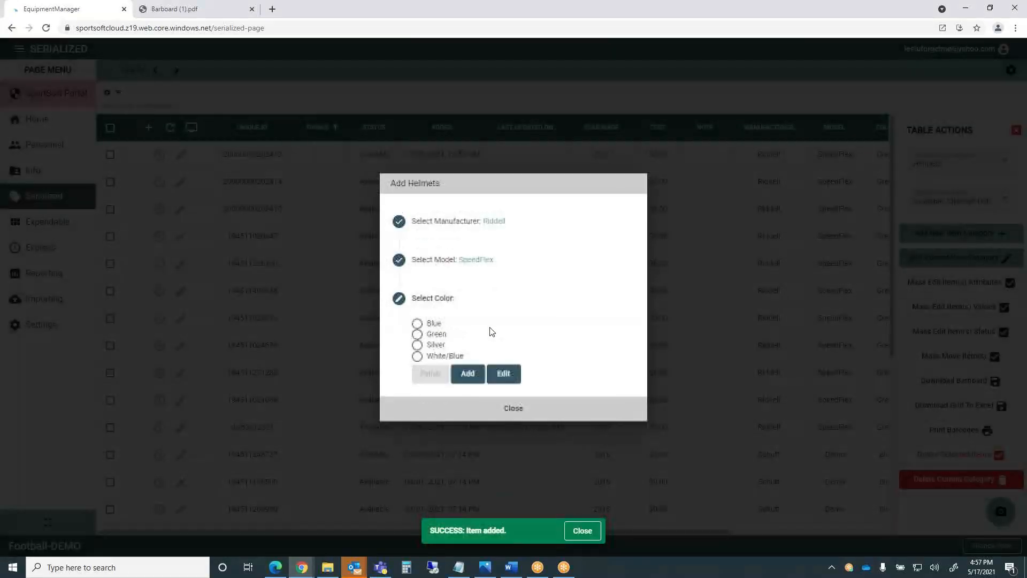
{"action": "left_click", "coordinate": [418, 347]}
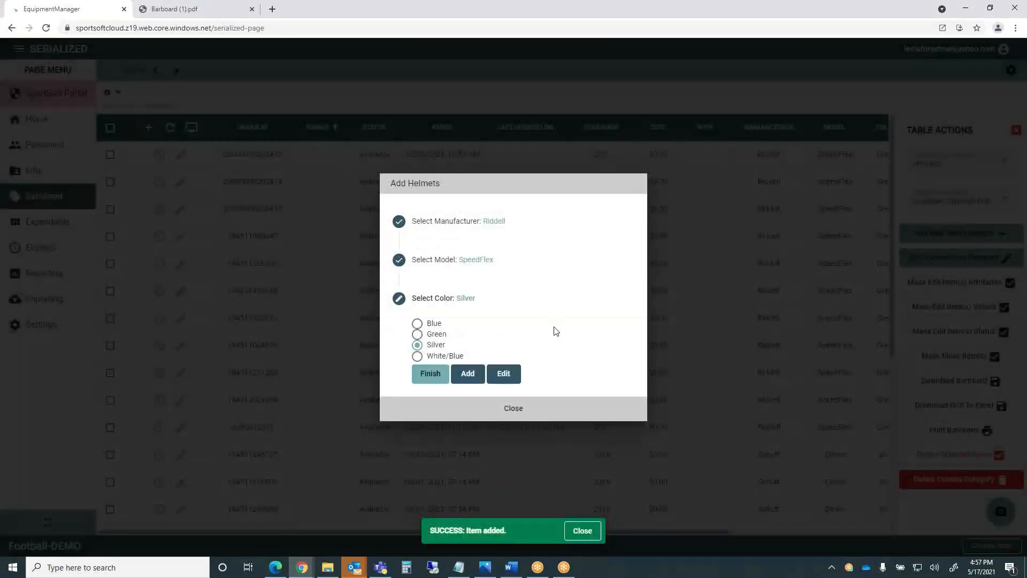
{"action": "left_click", "coordinate": [430, 374]}
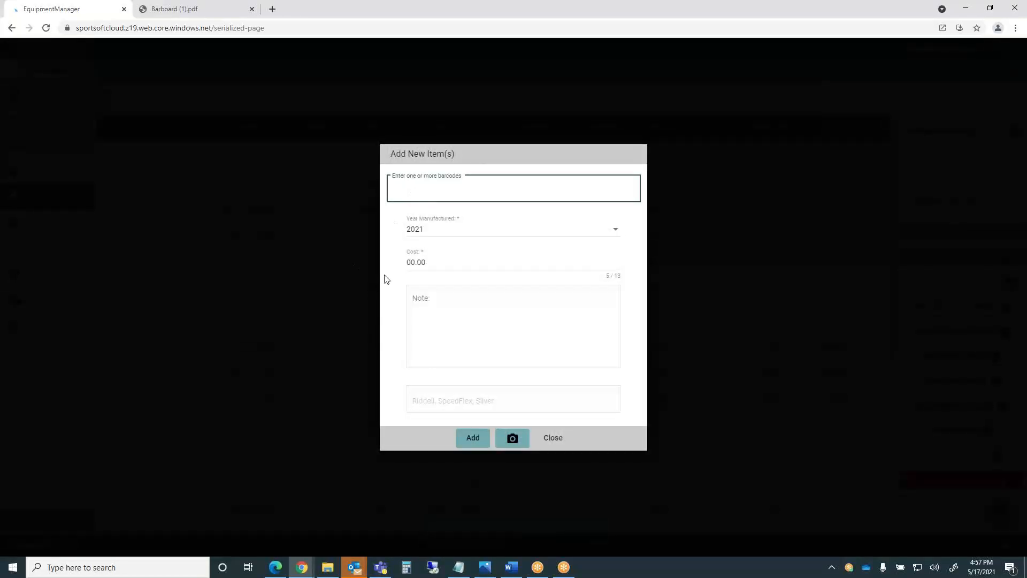
Keep manufacture year 2021 and enter helmet barcodes 10023 and 10012.
{"action": "left_click", "coordinate": [615, 229]}
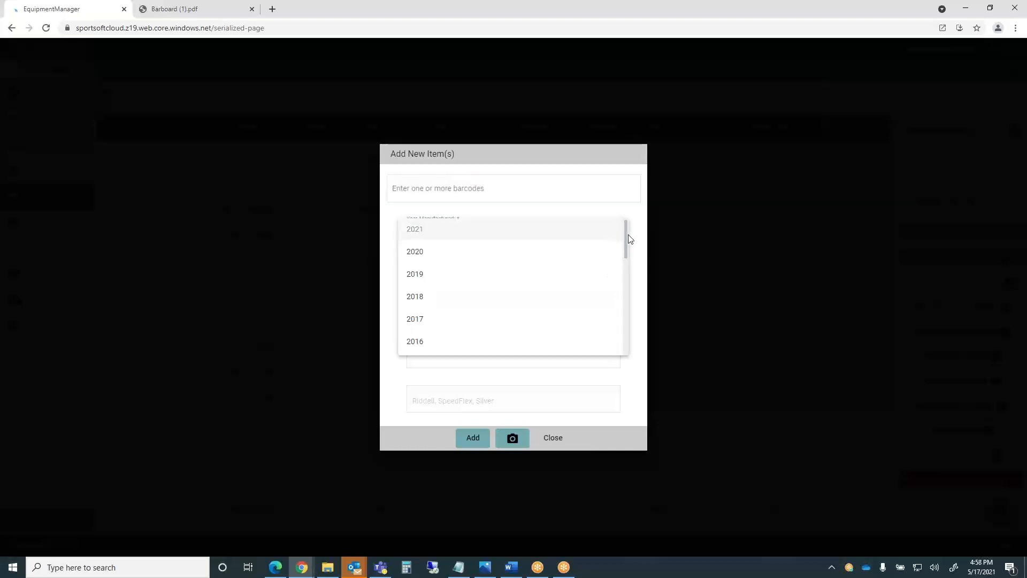
{"action": "left_click", "coordinate": [416, 230]}
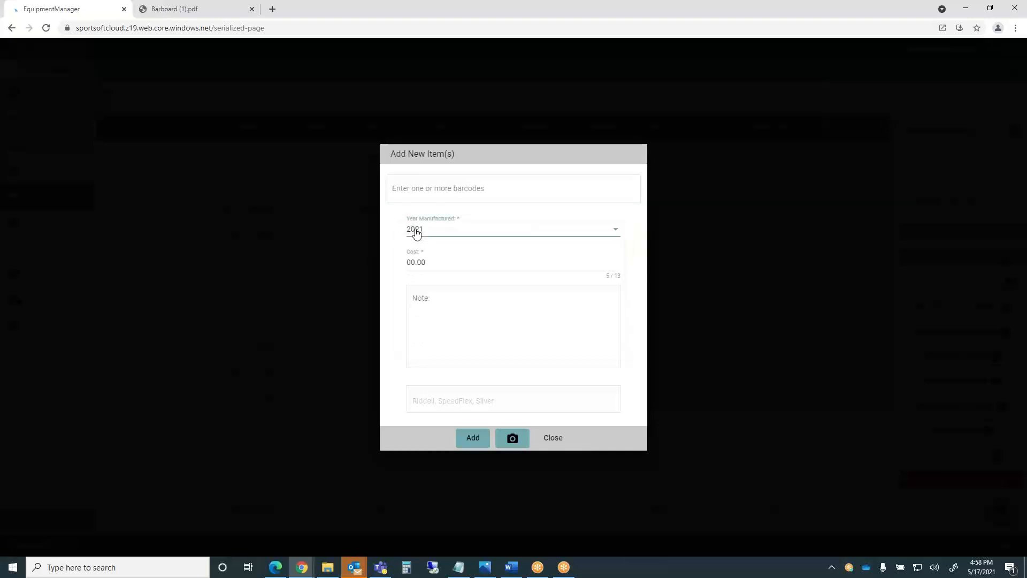
{"action": "left_click", "coordinate": [404, 194]}
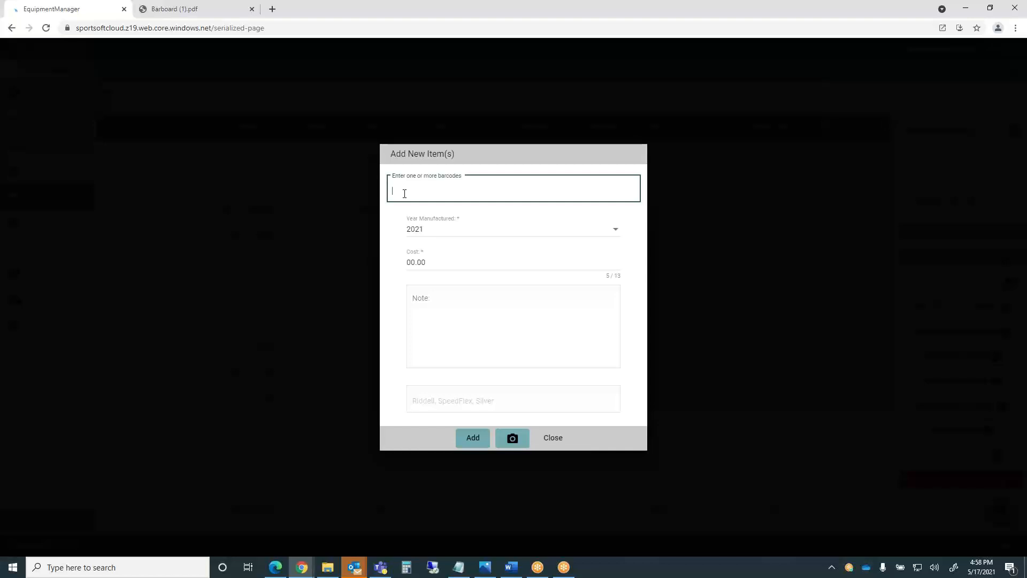
{"action": "type", "text": "10023"}
{"action": "key", "text": "Return"}
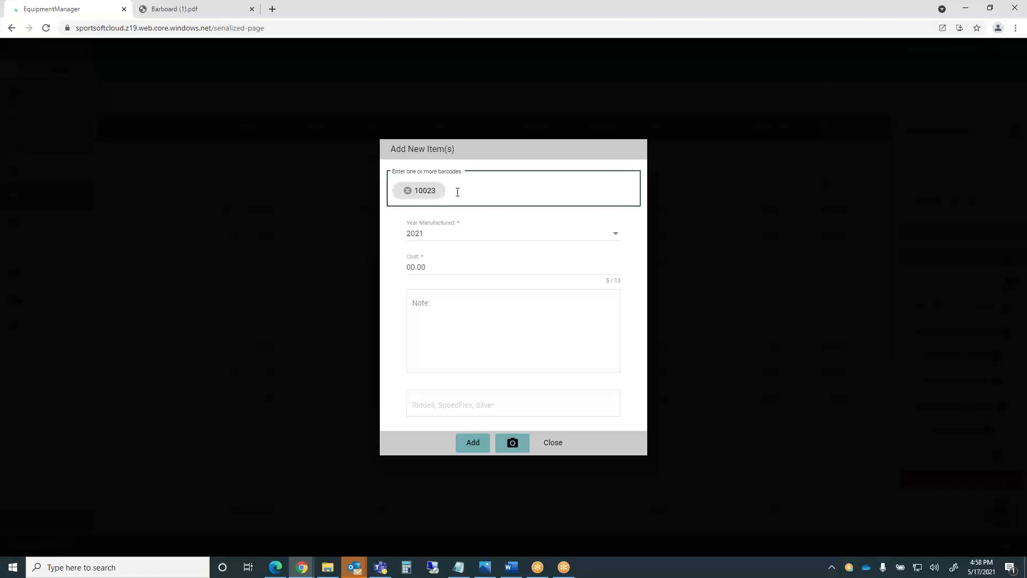
{"action": "type", "text": "10012"}
{"action": "key", "text": "Return"}
Set the cost to 360, add the helmets, dismiss the result, and close the form.
{"action": "left_click", "coordinate": [442, 268]}
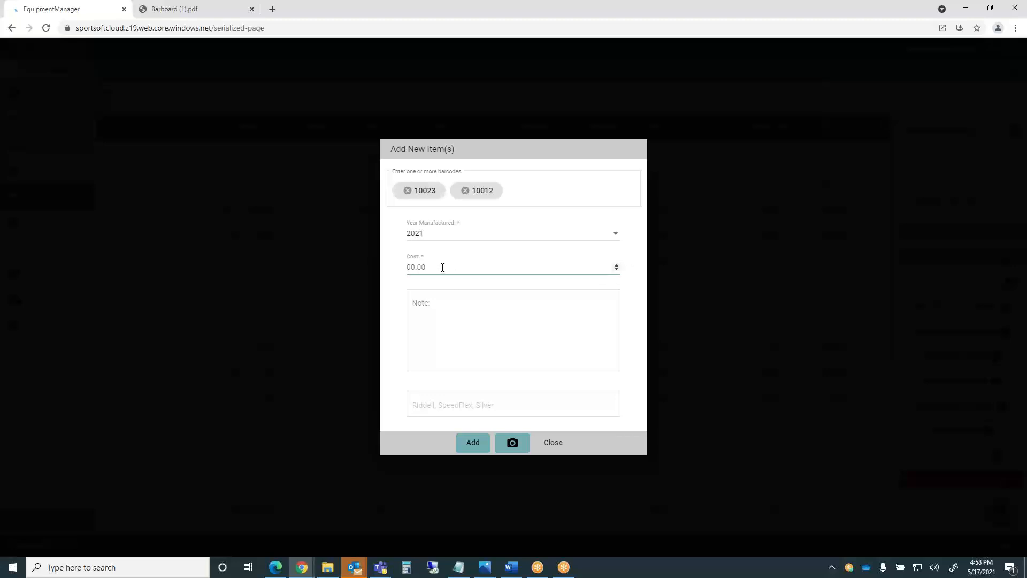
{"action": "type", "text": "360"}
{"action": "left_click", "coordinate": [462, 304]}
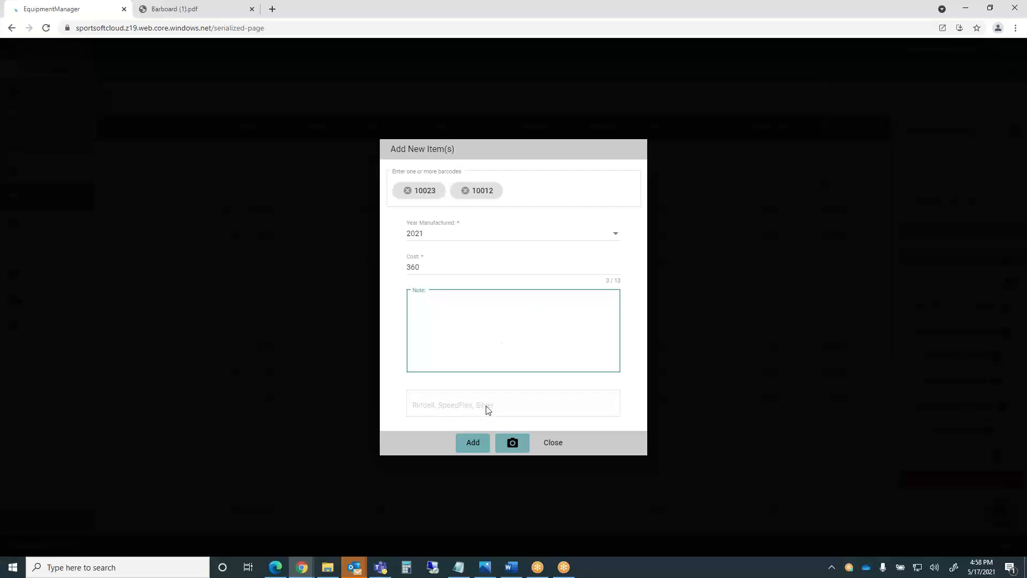
{"action": "left_click", "coordinate": [472, 443]}
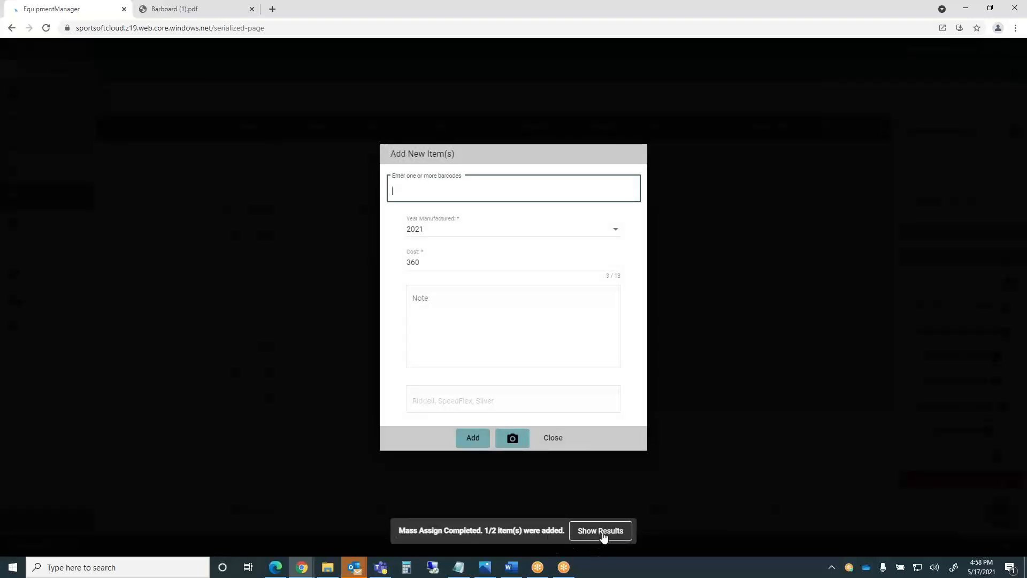
{"action": "left_click", "coordinate": [601, 530]}
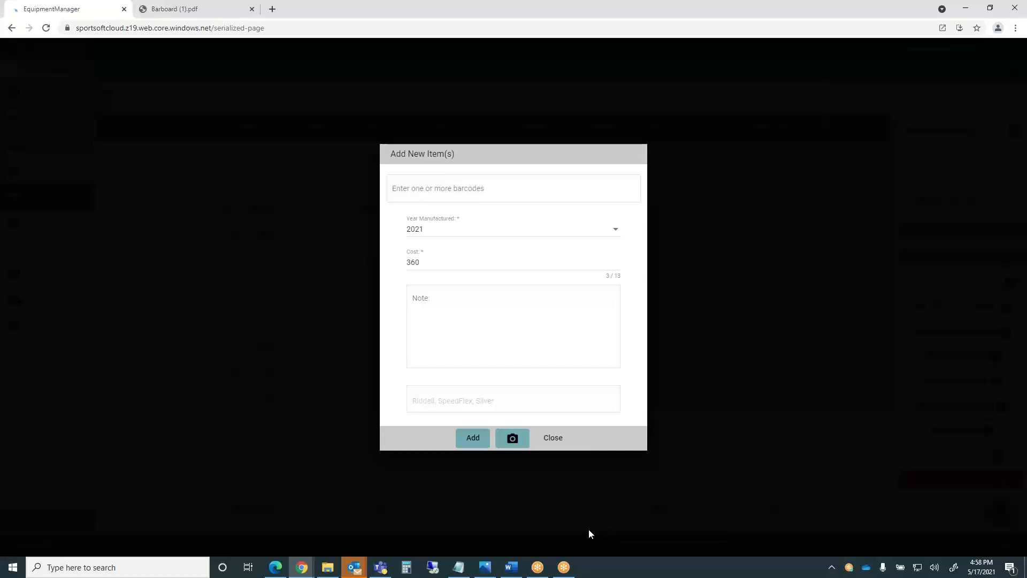
{"action": "left_click", "coordinate": [556, 438]}
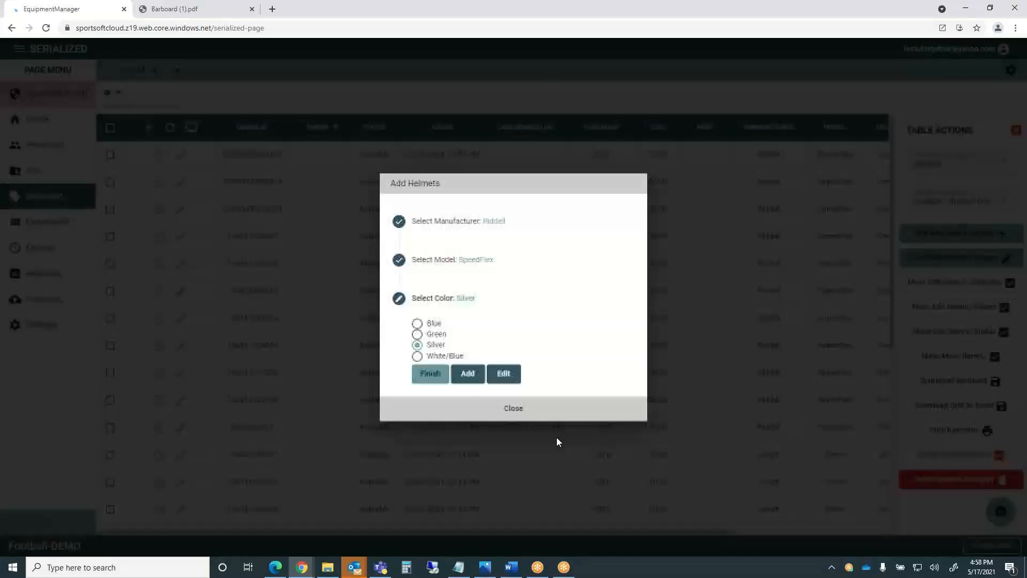
Close Add Helmets and filter the helmet table to item 10023.
{"action": "left_click", "coordinate": [514, 409]}
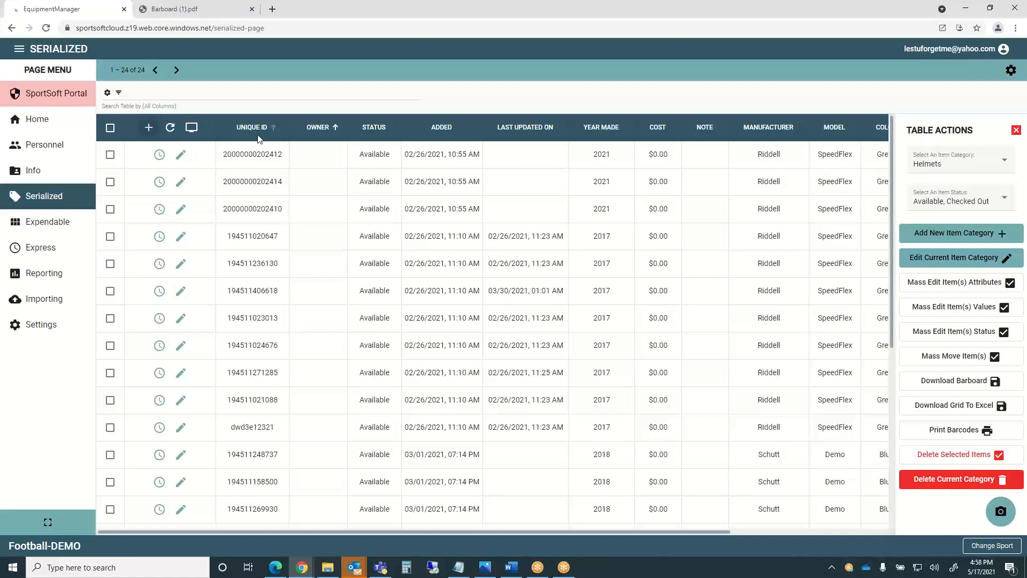
{"action": "left_click", "coordinate": [135, 92]}
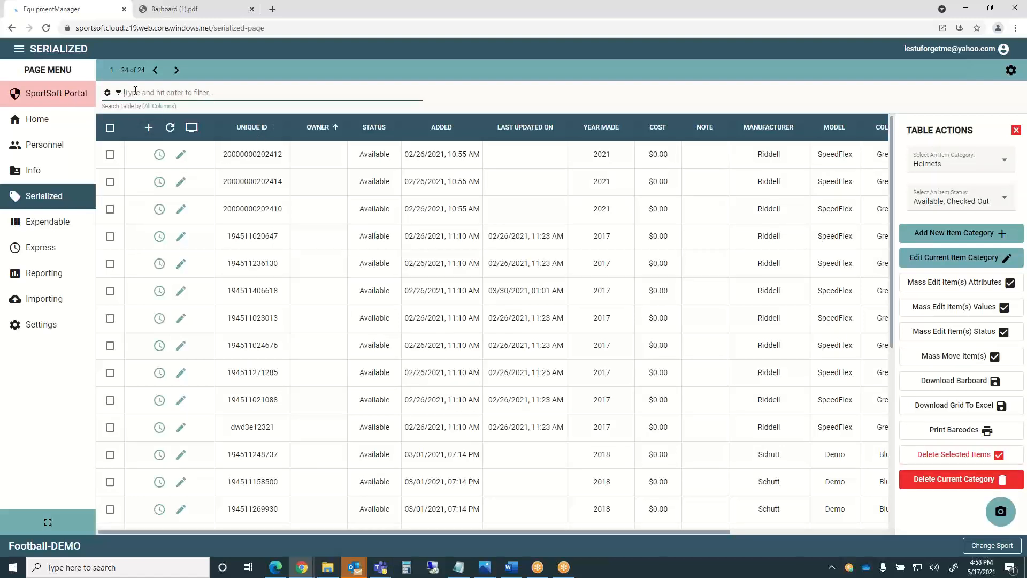
{"action": "type", "text": "10023"}
{"action": "key", "text": "Return"}
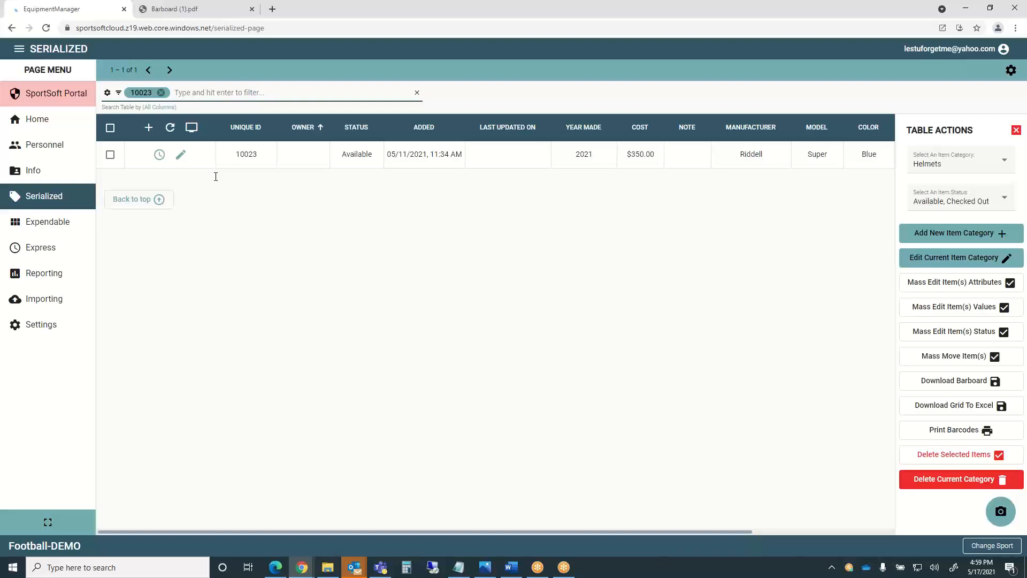
Clear the filter, check item 10012, then filter back to item 10023.
{"action": "key", "text": "BackSpace"}
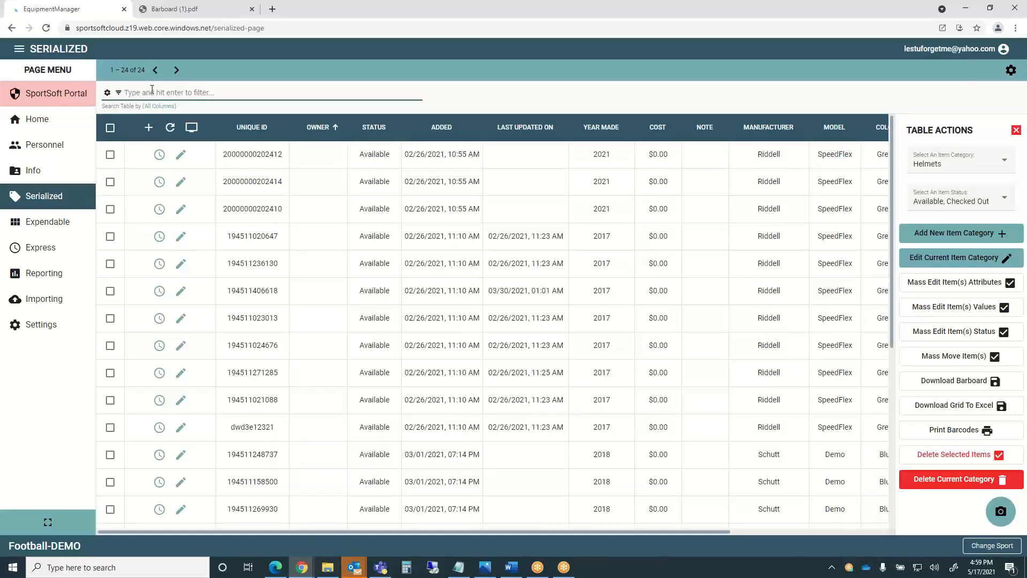
{"action": "type", "text": "10012"}
{"action": "key", "text": "Return"}
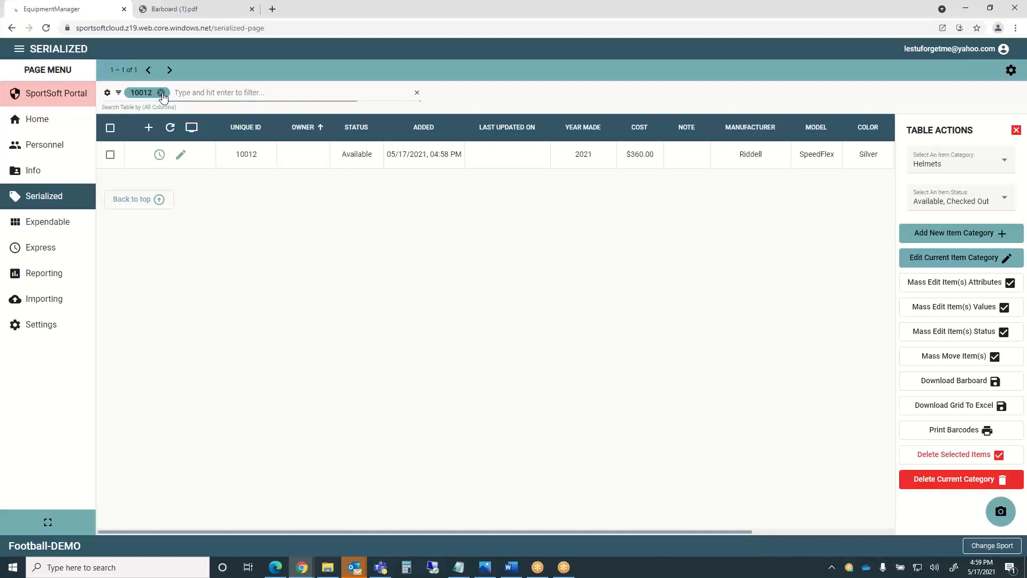
{"action": "left_click", "coordinate": [161, 93]}
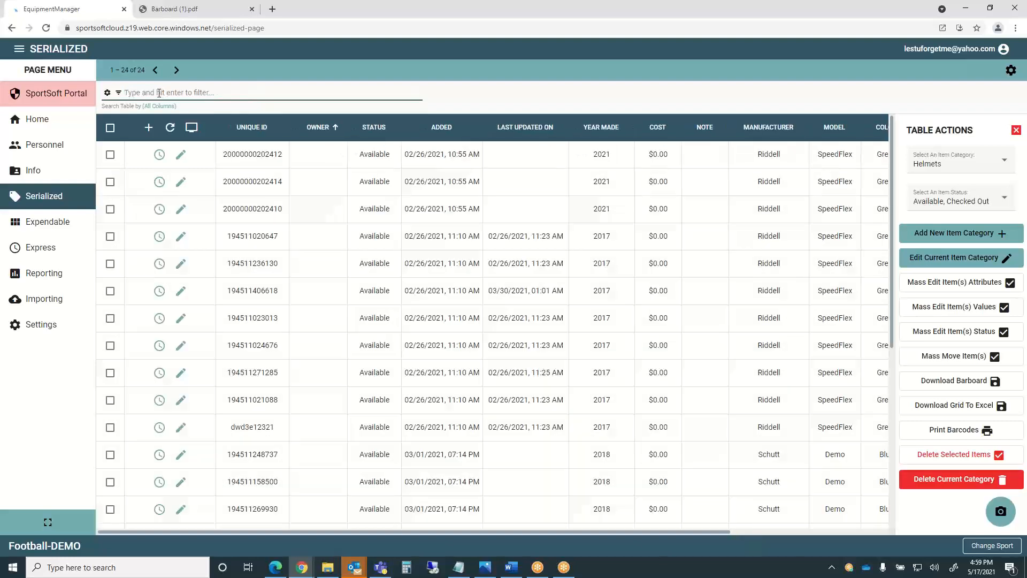
{"action": "type", "text": "10023"}
{"action": "key", "text": "Return"}
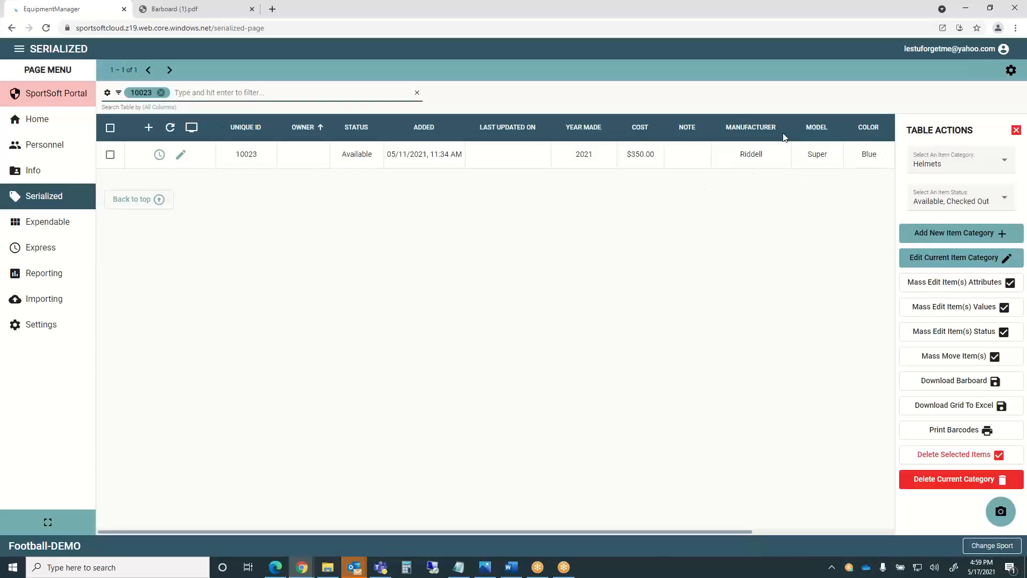
Change helmet 10023's manufacturer, model and colour to Riddell SpeedFlex Silver.
{"action": "left_click", "coordinate": [181, 155]}
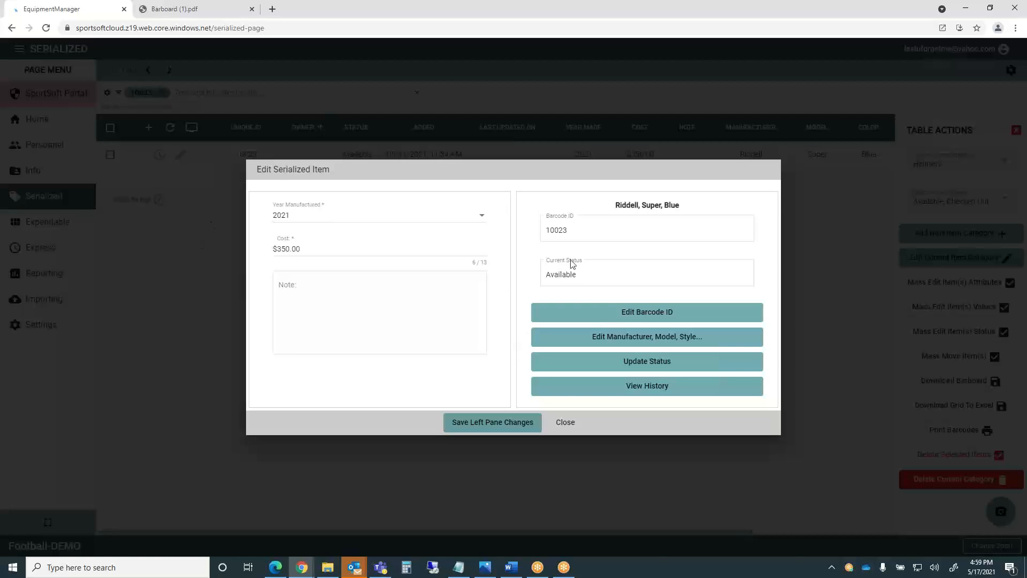
{"action": "left_click", "coordinate": [653, 338]}
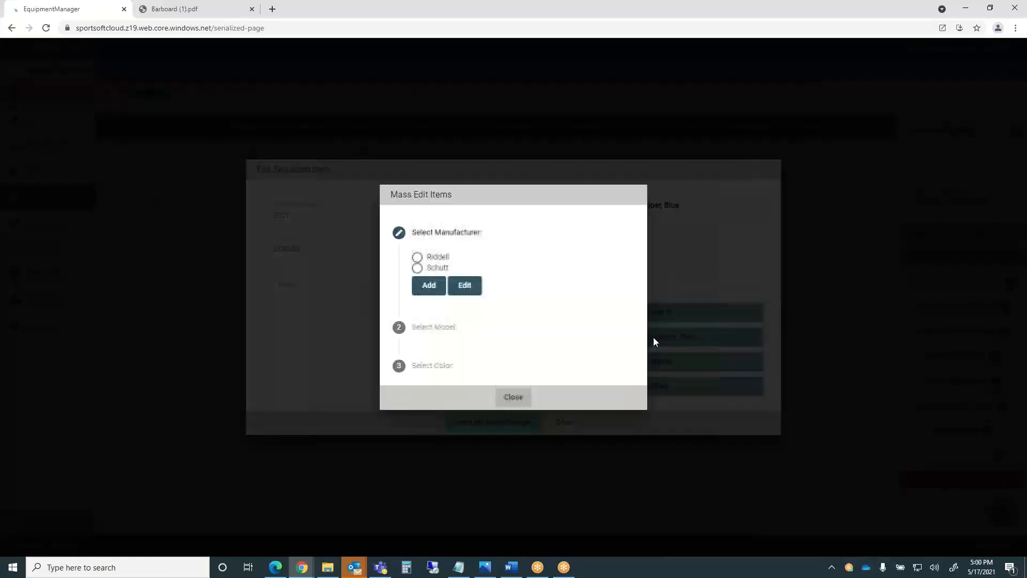
{"action": "left_click", "coordinate": [417, 258]}
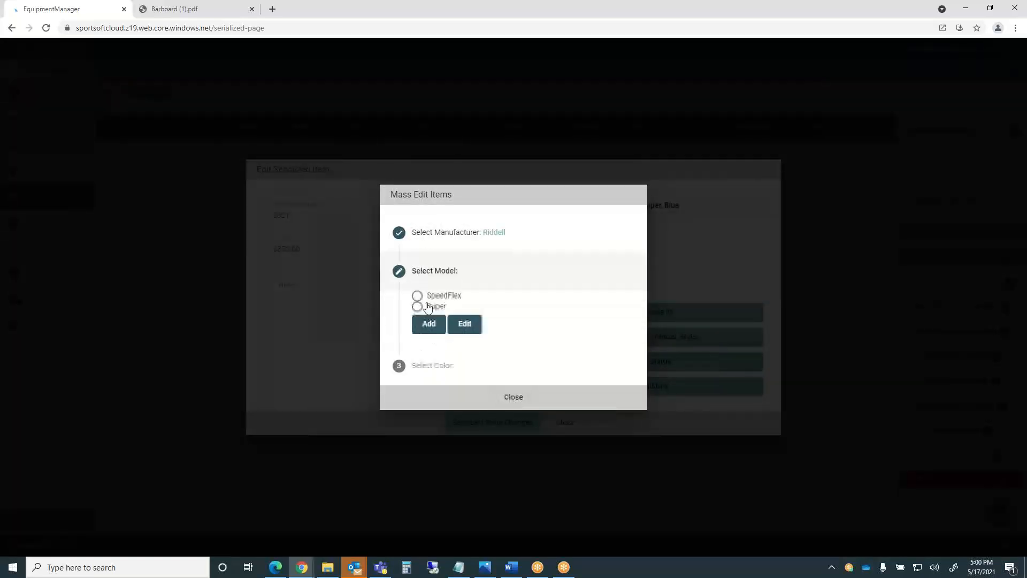
{"action": "left_click", "coordinate": [417, 293]}
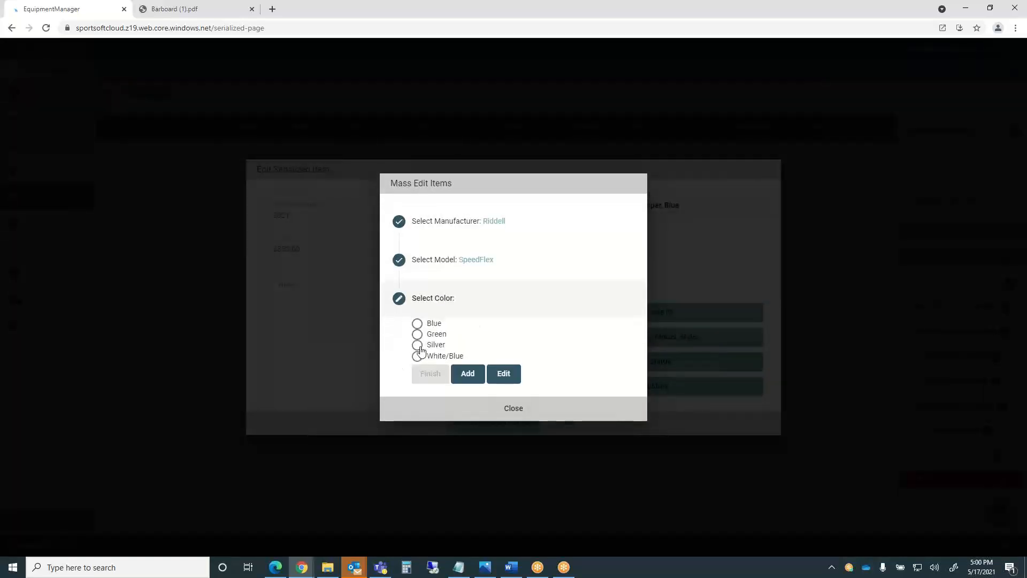
{"action": "left_click", "coordinate": [417, 345]}
{"action": "left_click", "coordinate": [431, 373]}
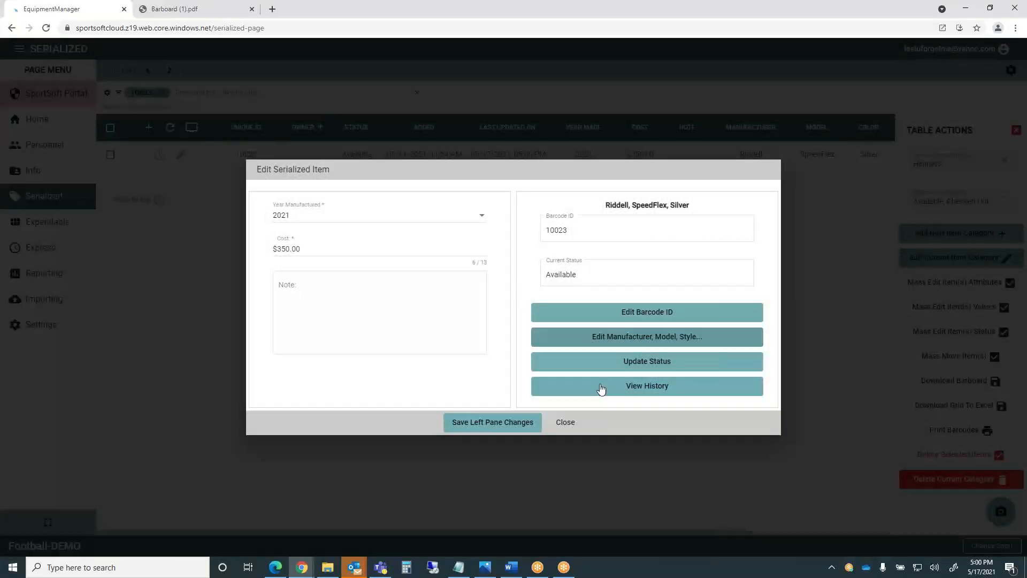
Keep helmet 10023 Available, review the status results, and save the left pane changes.
{"action": "left_click", "coordinate": [646, 361]}
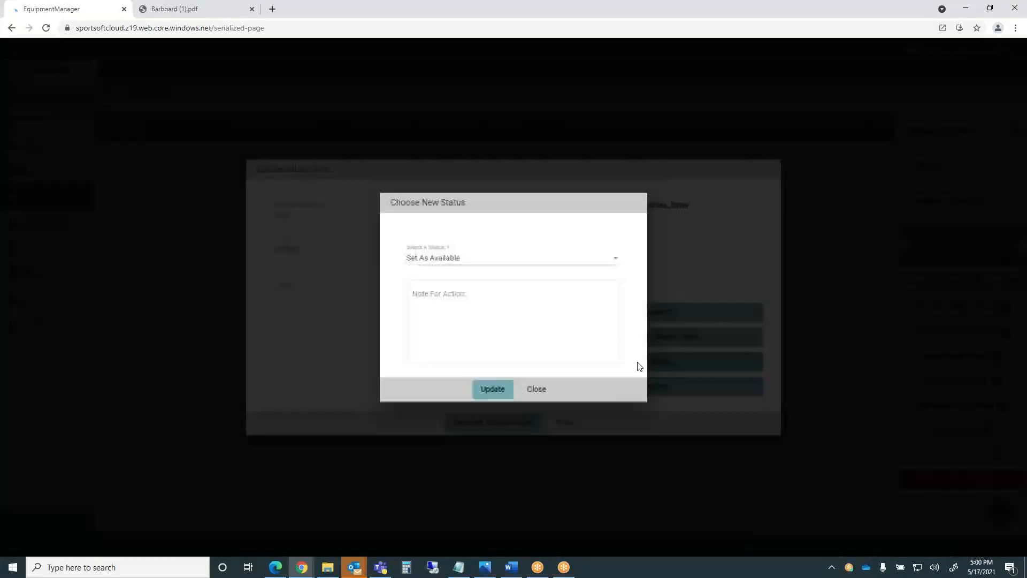
{"action": "left_click", "coordinate": [618, 261]}
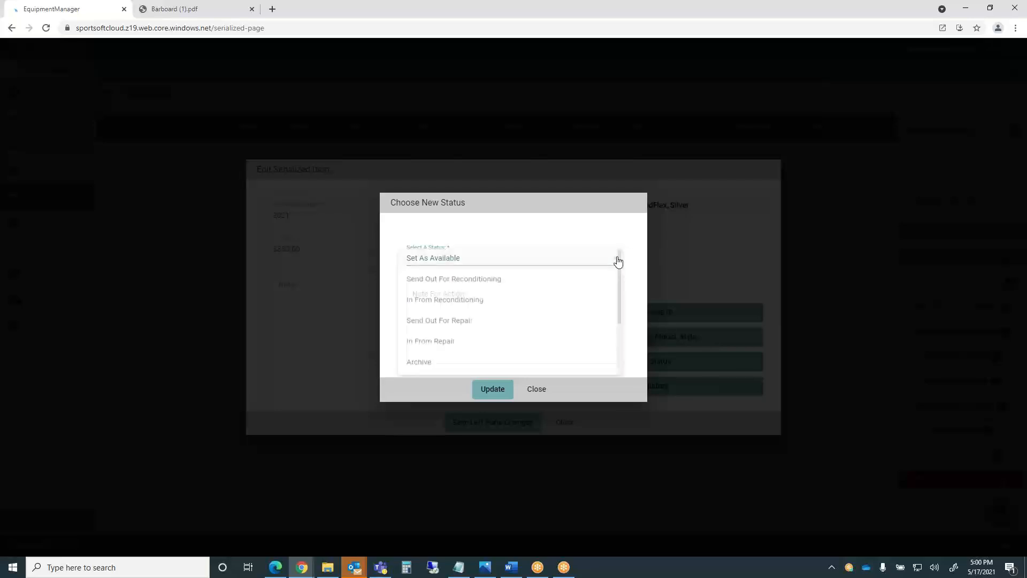
{"action": "left_click", "coordinate": [617, 260]}
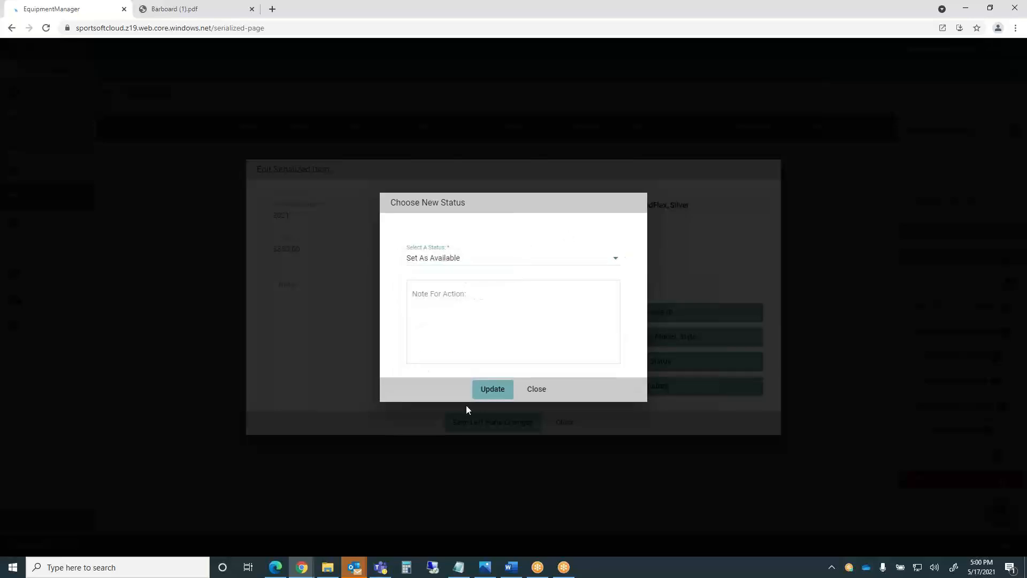
{"action": "left_click", "coordinate": [491, 389]}
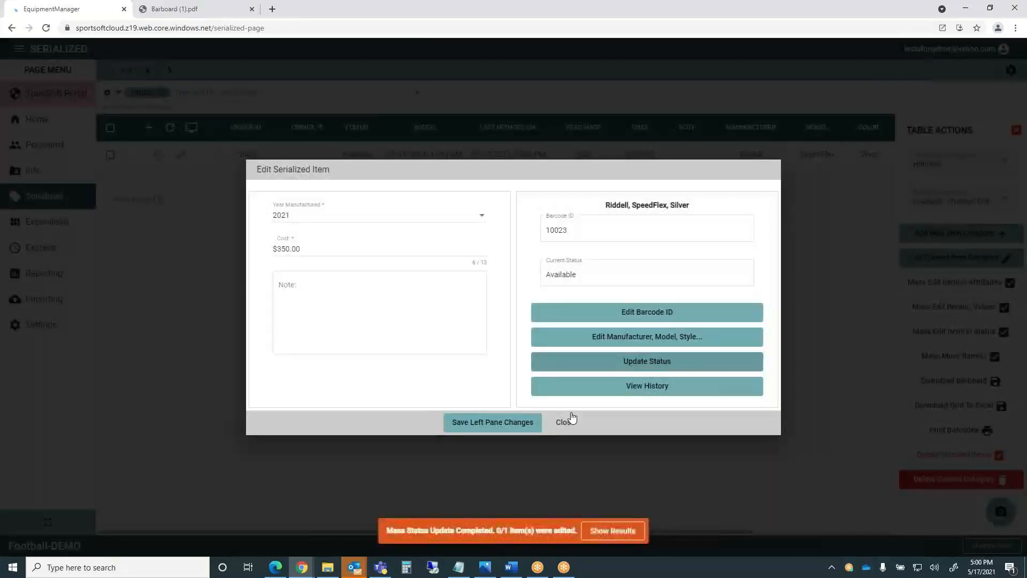
{"action": "left_click", "coordinate": [608, 532]}
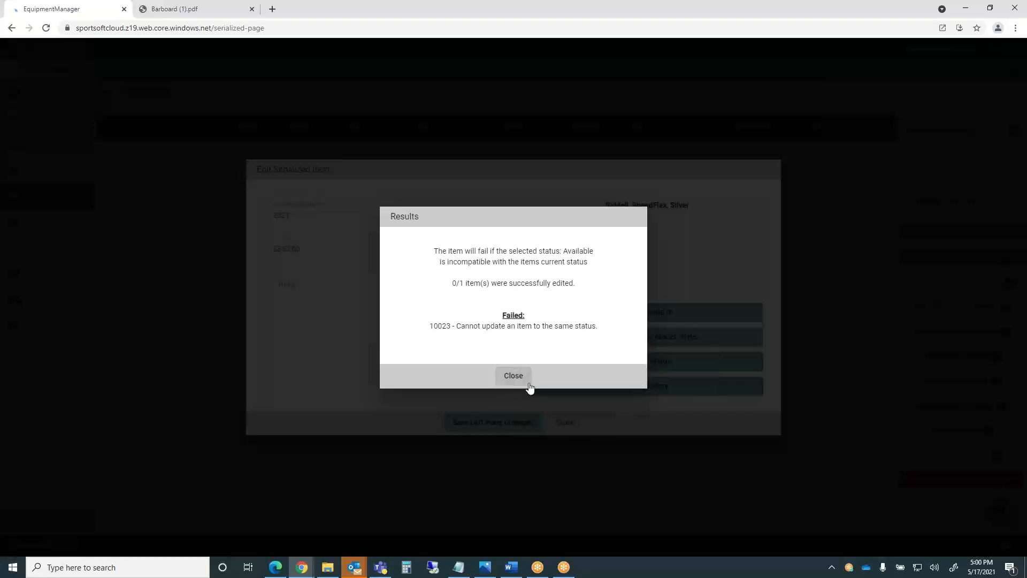
{"action": "left_click", "coordinate": [510, 377]}
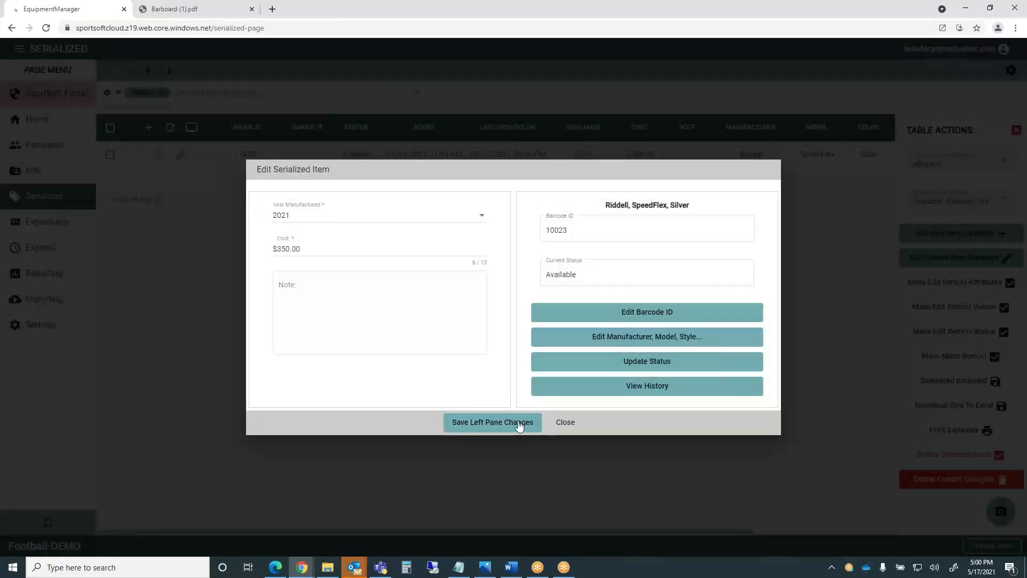
{"action": "left_click", "coordinate": [491, 426]}
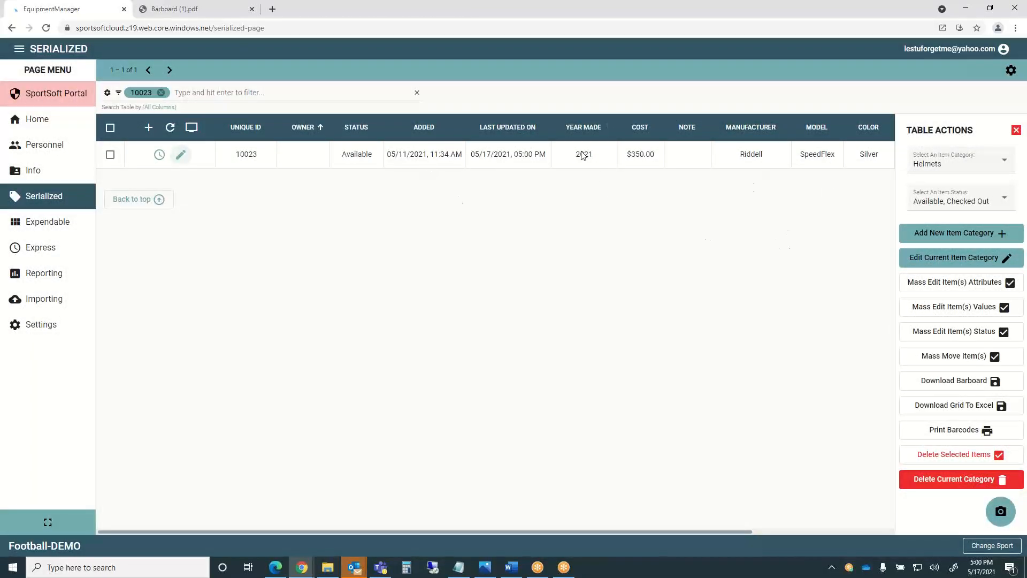
{"action": "left_click", "coordinate": [161, 156]}
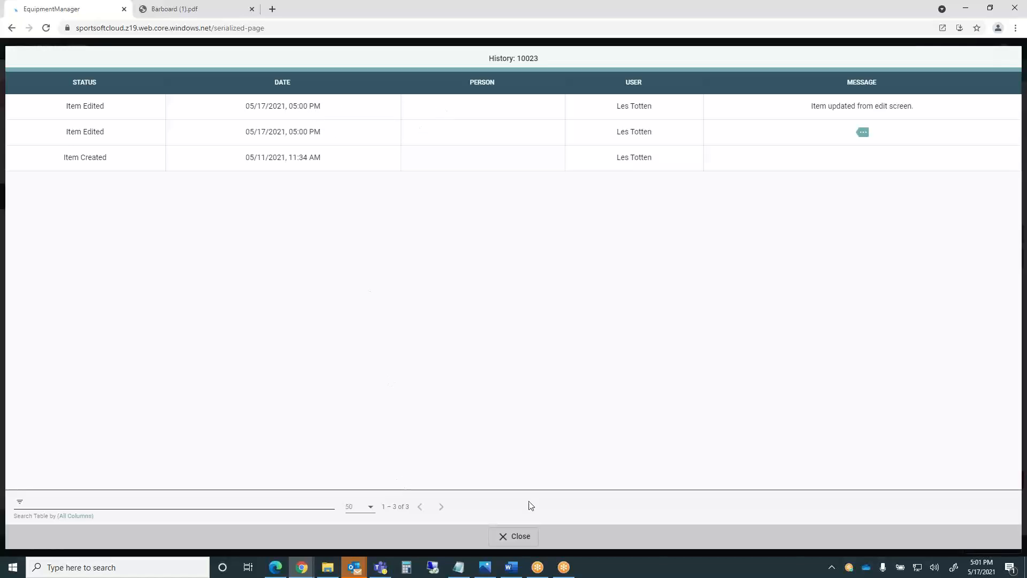
{"action": "left_click", "coordinate": [512, 537]}
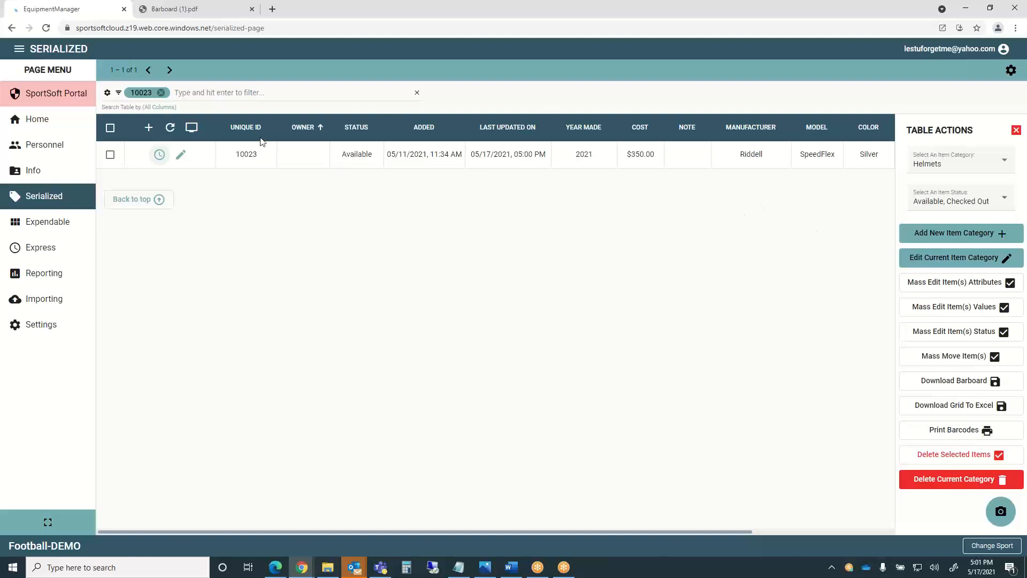
Remove the 10023 filter chip and scroll through all 24 helmets.
{"action": "left_click", "coordinate": [160, 93]}
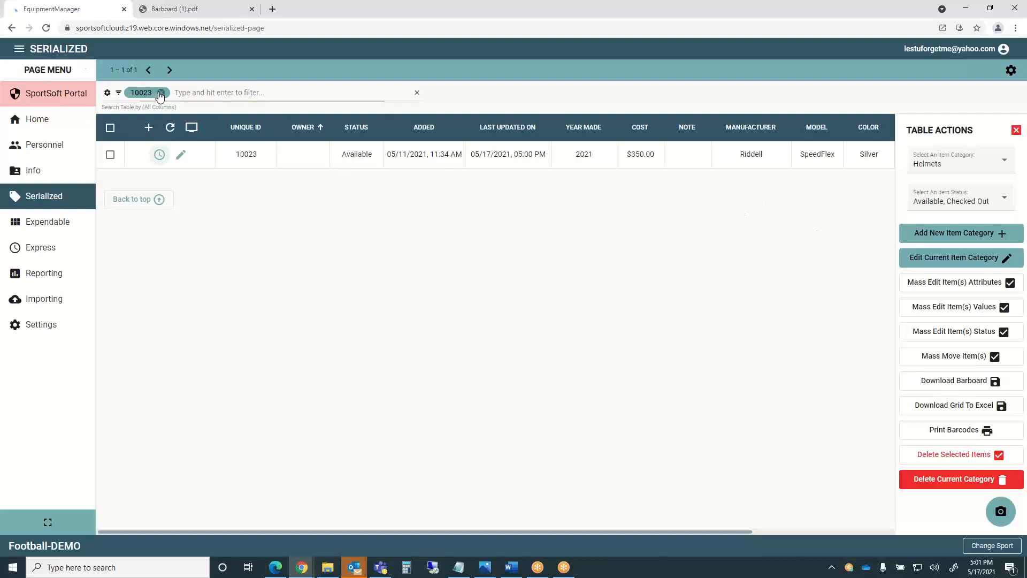
{"action": "key", "text": "BackSpace"}
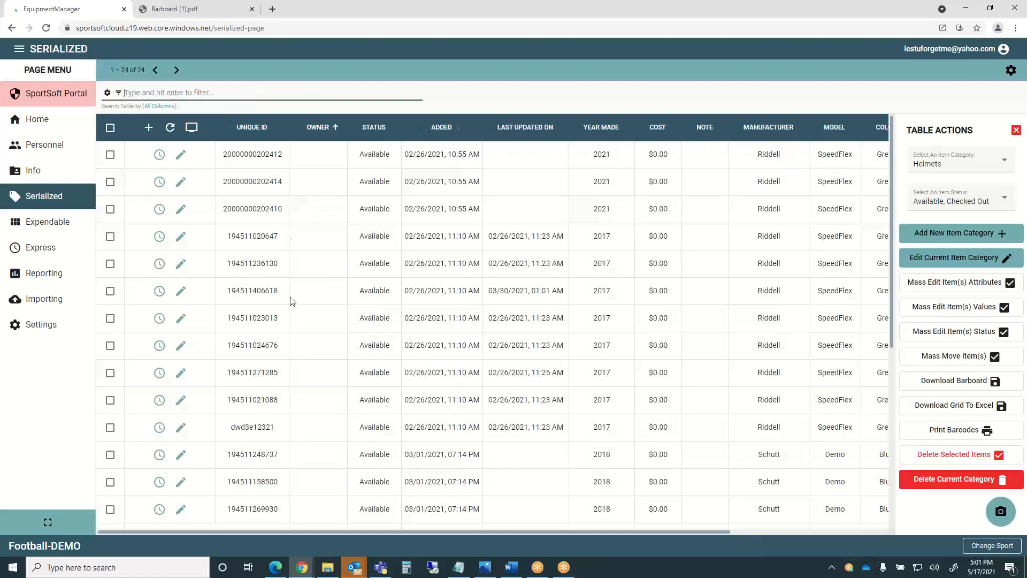
{"action": "scroll", "coordinate": [292, 301], "scroll_direction": "down", "scroll_amount": 6}
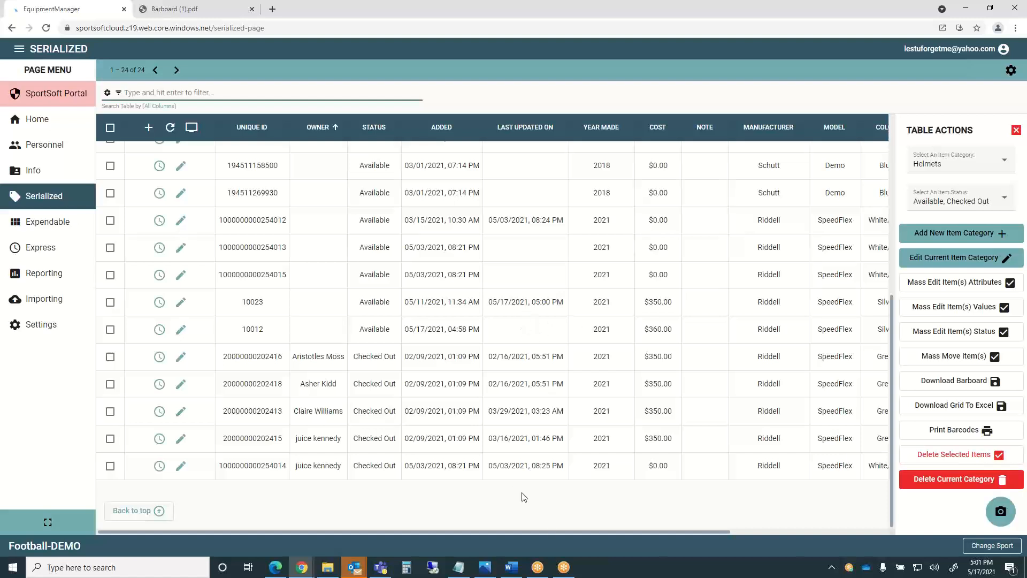
{"action": "left_click_drag", "start_coordinate": [570, 531], "coordinate": [508, 550]}
In Column Display, move Year Made above Status, just after Owner, and save.
{"action": "left_click", "coordinate": [189, 130]}
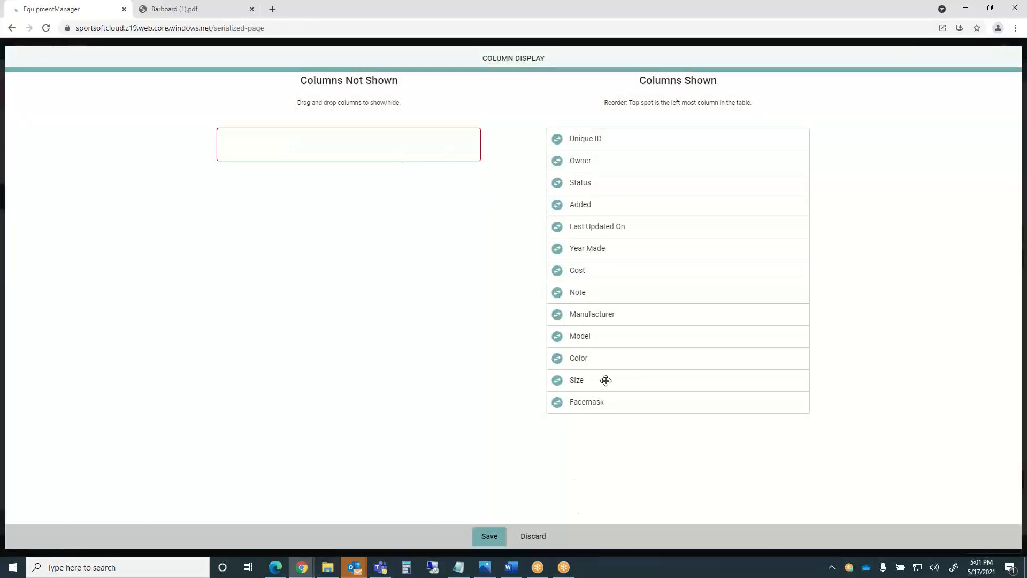
{"action": "left_click", "coordinate": [490, 537]}
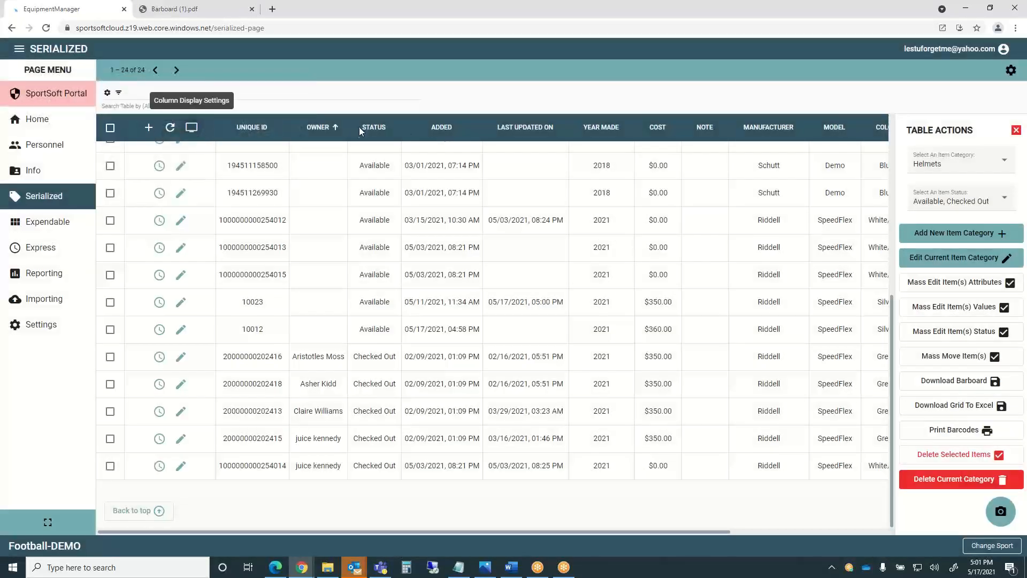
{"action": "left_click", "coordinate": [191, 127]}
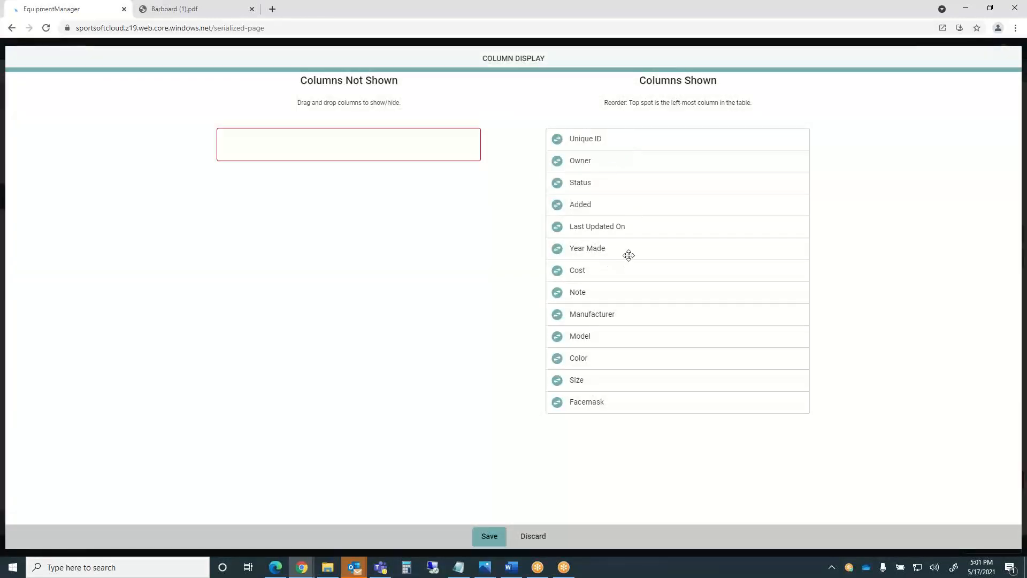
{"action": "left_click_drag", "start_coordinate": [631, 250], "coordinate": [633, 182]}
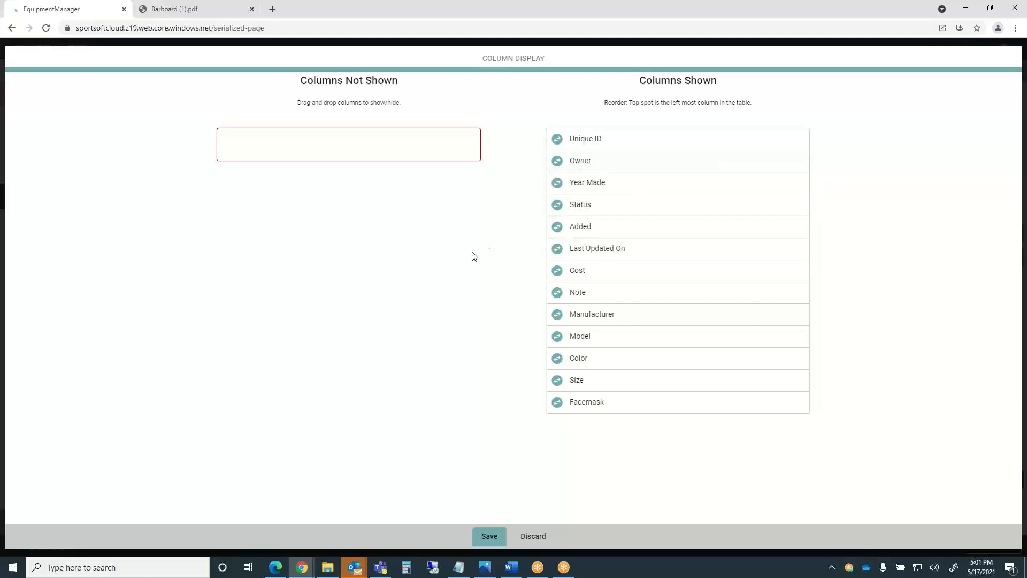
{"action": "left_click", "coordinate": [488, 536]}
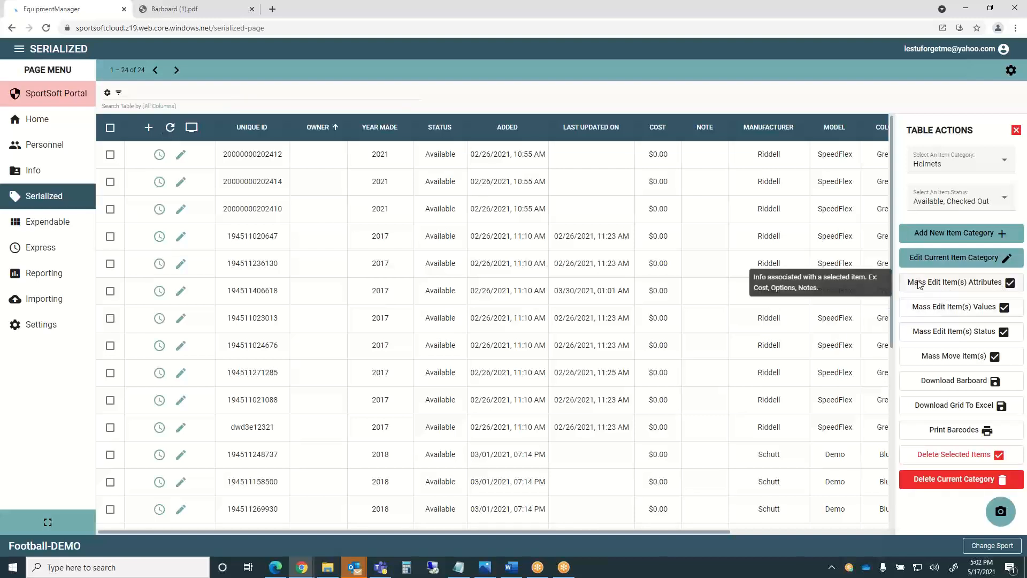
Select three helmets and try an attribute mass edit without a tracking option, then cancel it.
{"action": "left_click", "coordinate": [110, 154]}
{"action": "left_click", "coordinate": [110, 182]}
{"action": "left_click", "coordinate": [131, 210]}
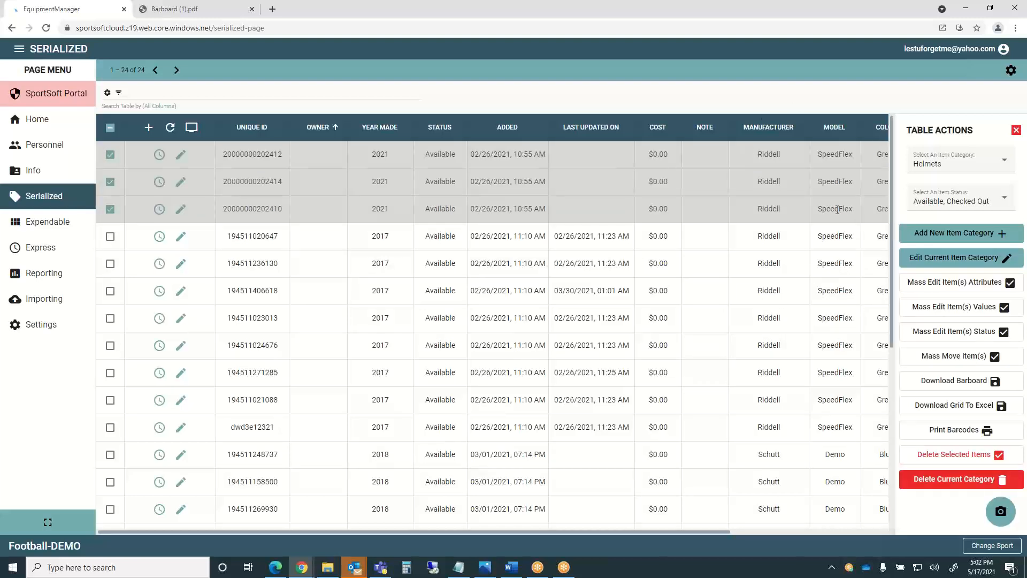
{"action": "left_click", "coordinate": [968, 284]}
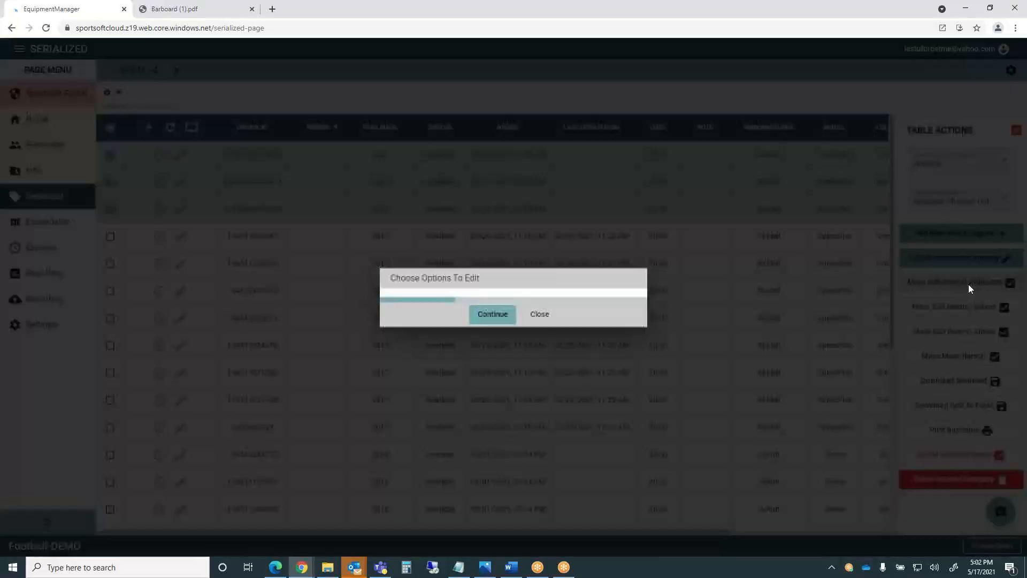
{"action": "left_click", "coordinate": [608, 297]}
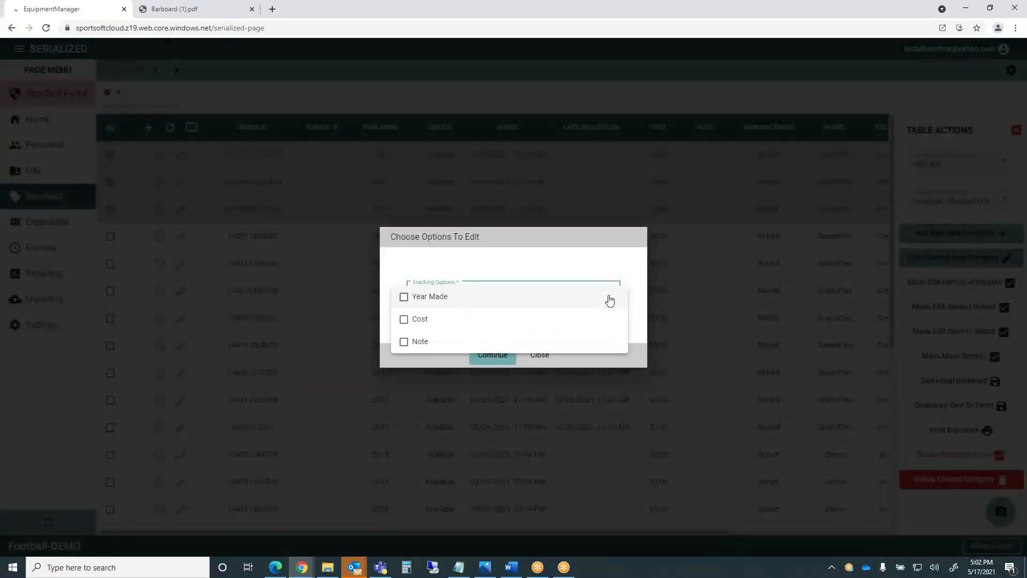
{"action": "left_click", "coordinate": [449, 396]}
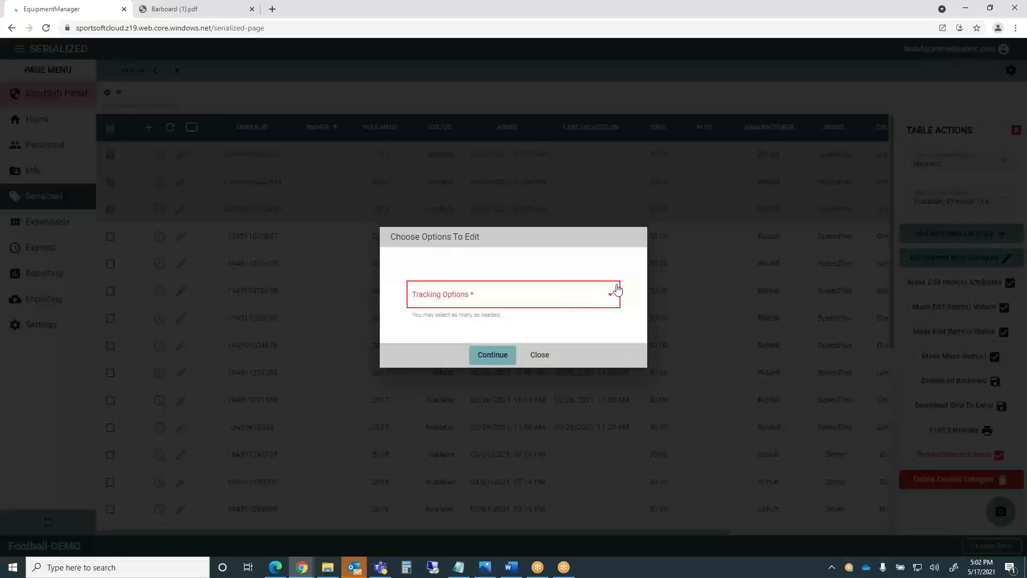
{"action": "left_click", "coordinate": [608, 299]}
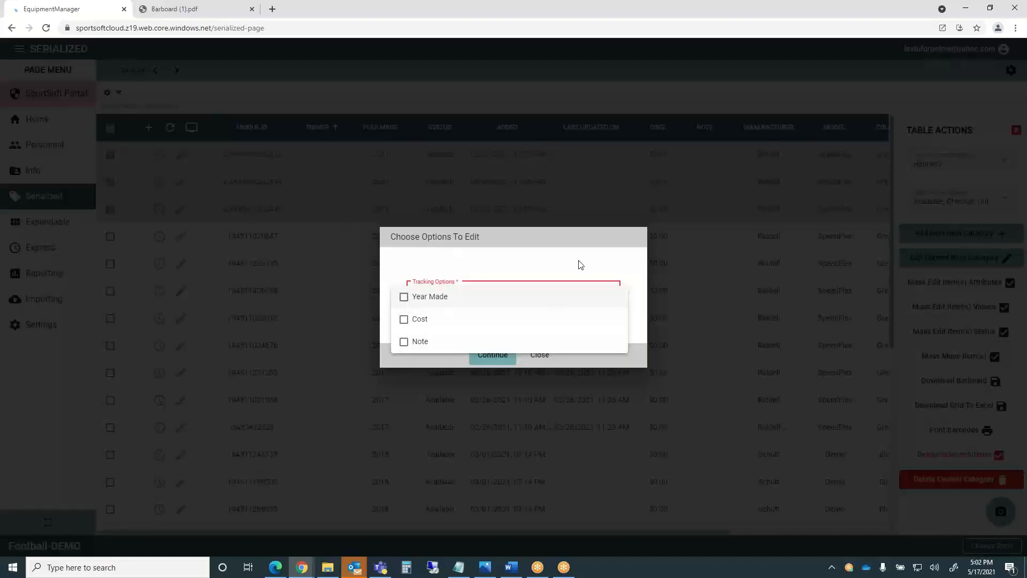
{"action": "left_click", "coordinate": [521, 356]}
{"action": "left_click", "coordinate": [491, 357]}
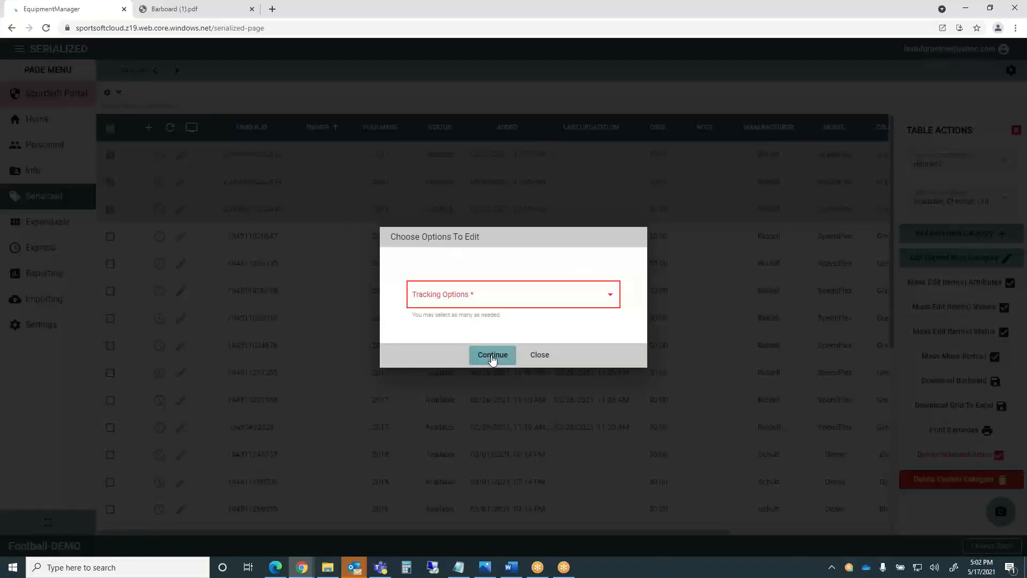
{"action": "left_click", "coordinate": [543, 354]}
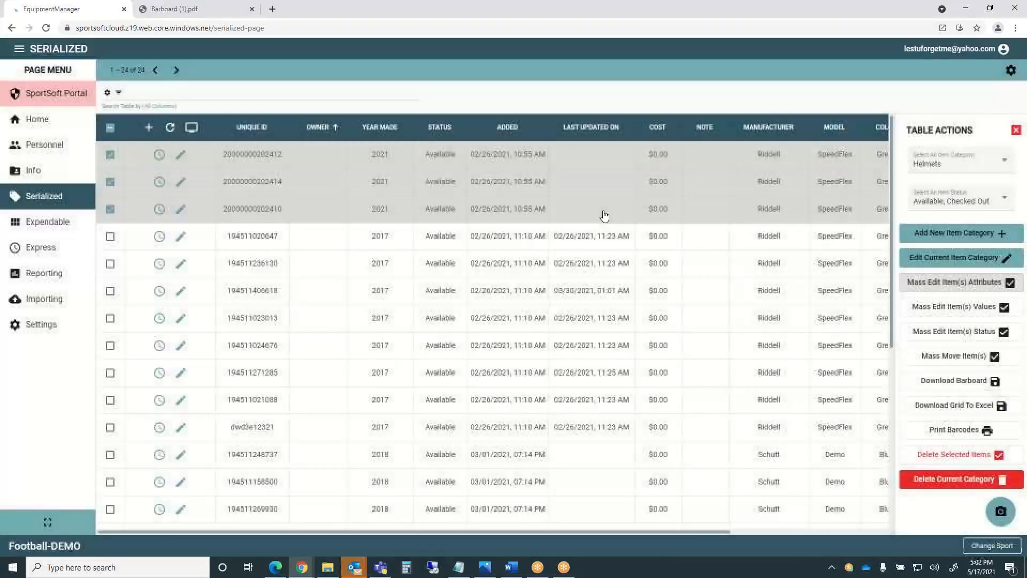
Mass-edit the three selected helmets to Riddell SpeedFlex in Silver.
{"action": "left_click", "coordinate": [959, 309]}
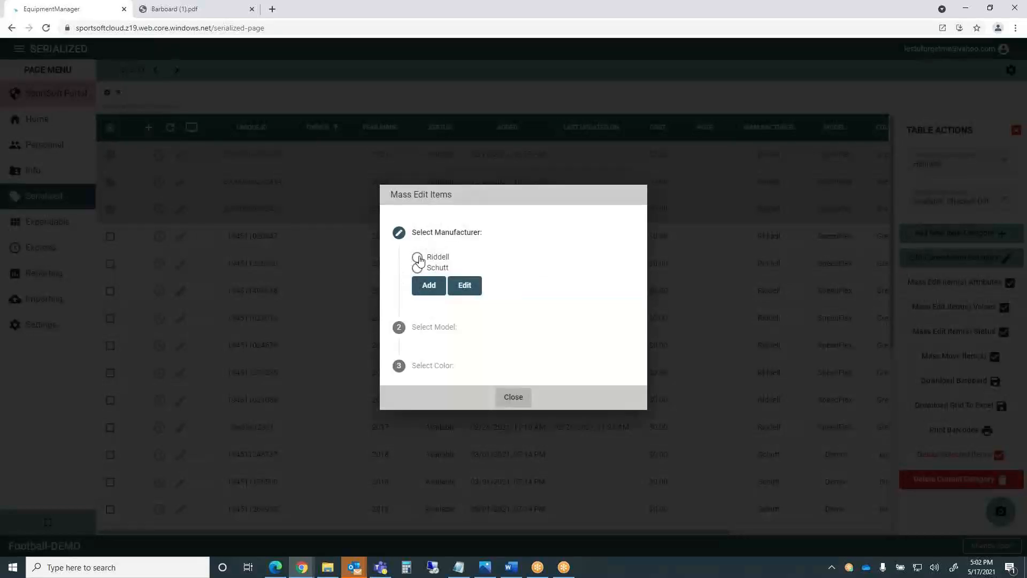
{"action": "left_click", "coordinate": [417, 258]}
{"action": "left_click", "coordinate": [417, 295]}
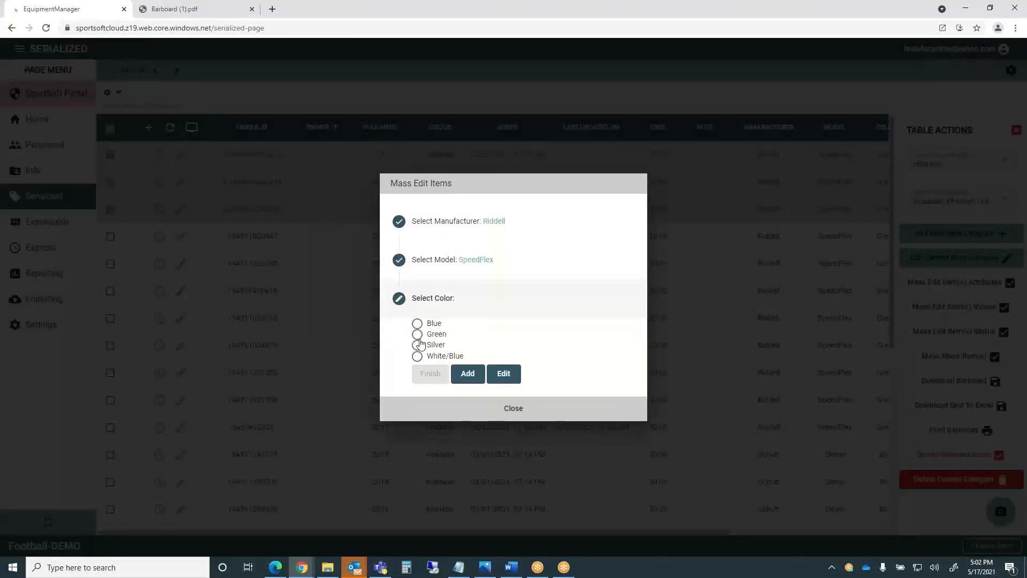
{"action": "left_click", "coordinate": [417, 344]}
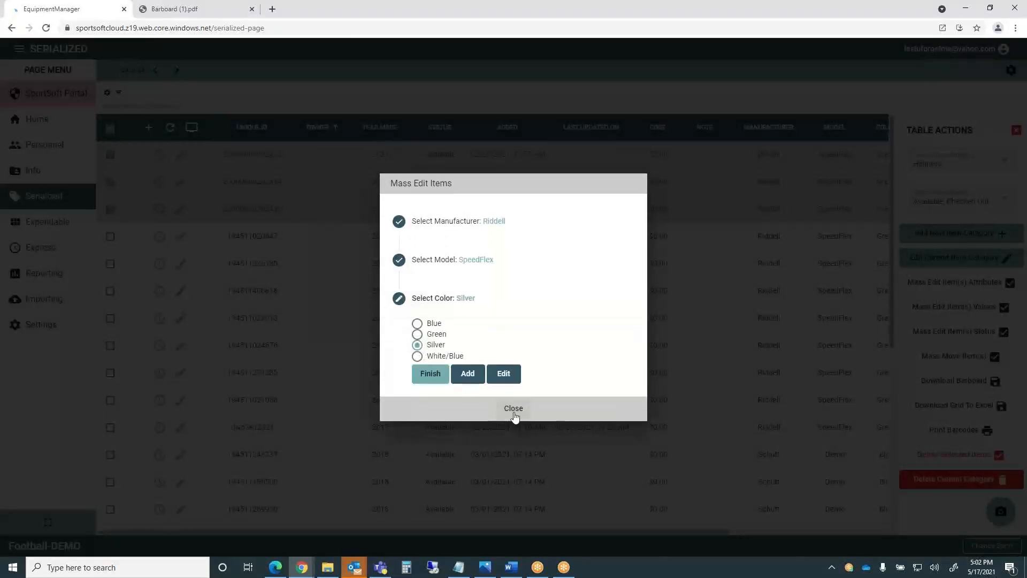
{"action": "left_click", "coordinate": [428, 374]}
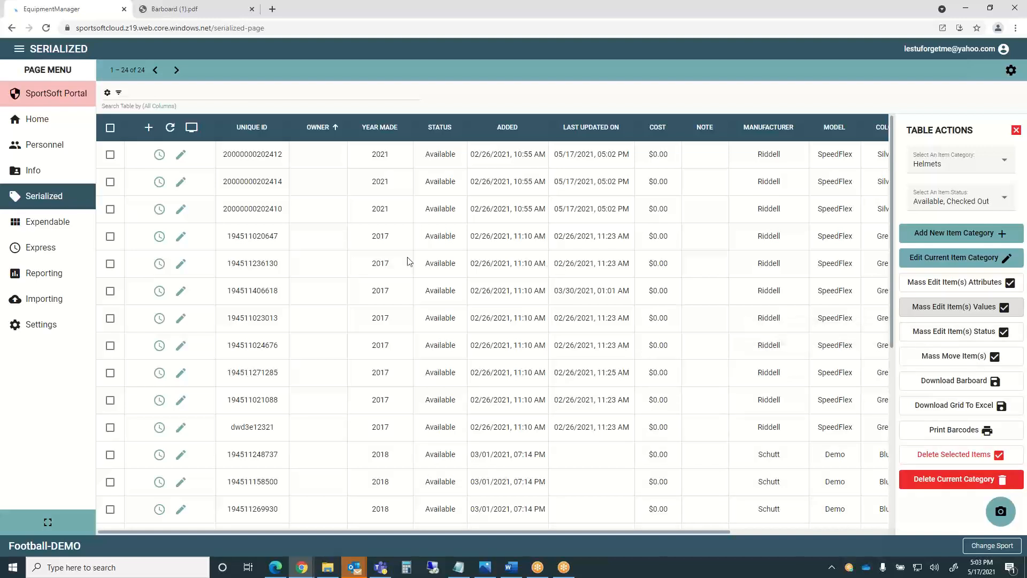
Sort helmets by Unique ID and attempt Print Barcodes with nothing selected.
{"action": "left_click", "coordinate": [247, 131]}
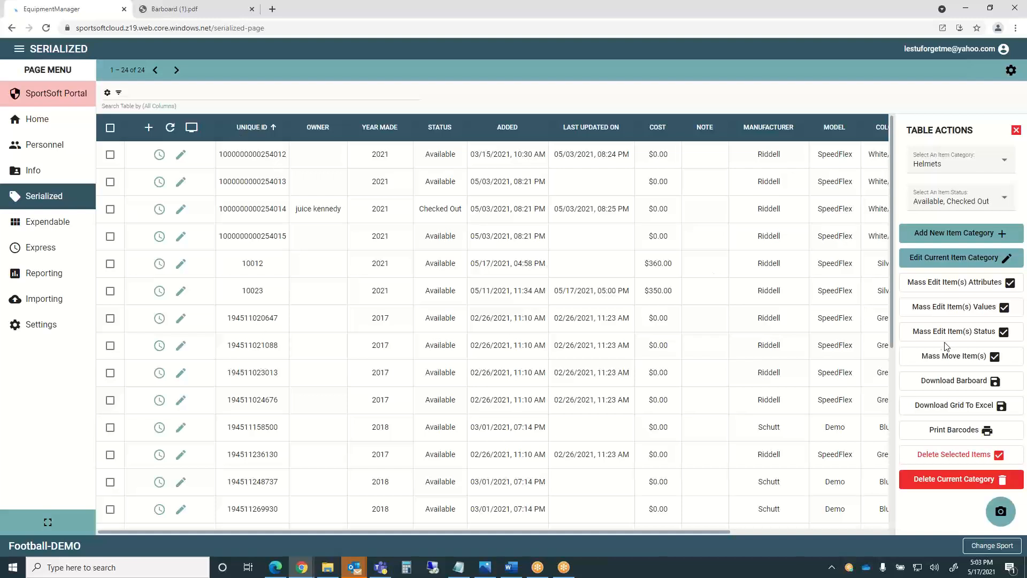
{"action": "left_click", "coordinate": [965, 434]}
Export the helmet grid to SerializedTable.xlsx, widen columns A, D and F, then close Excel.
{"action": "left_click", "coordinate": [956, 406]}
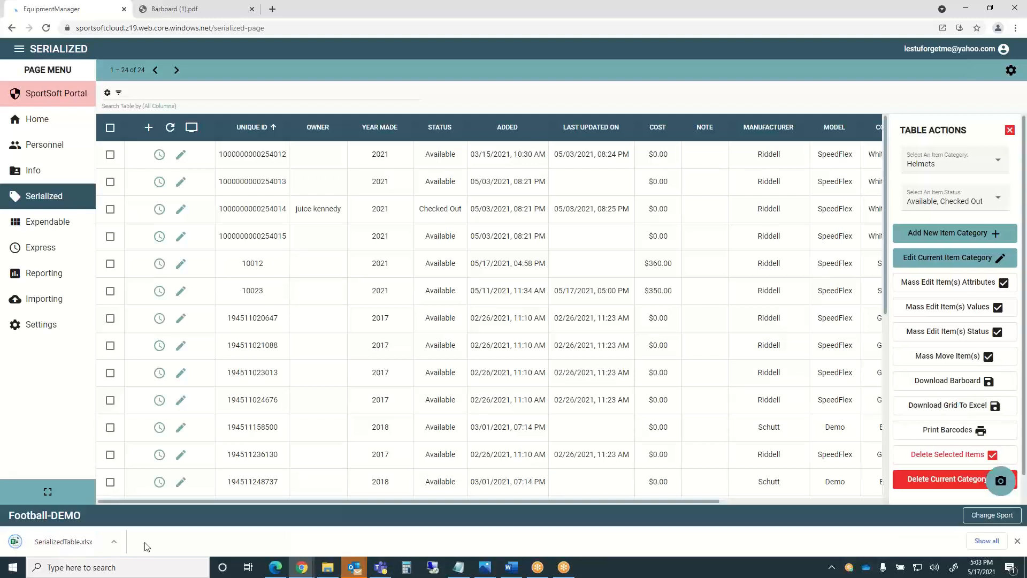
{"action": "left_click", "coordinate": [60, 543]}
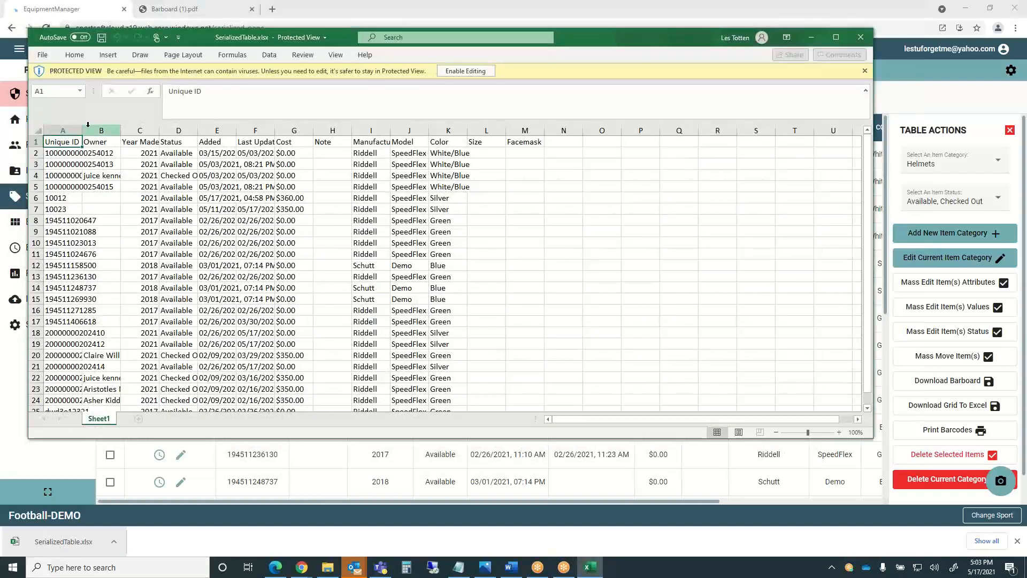
{"action": "left_click_drag", "start_coordinate": [82, 130], "coordinate": [183, 126]}
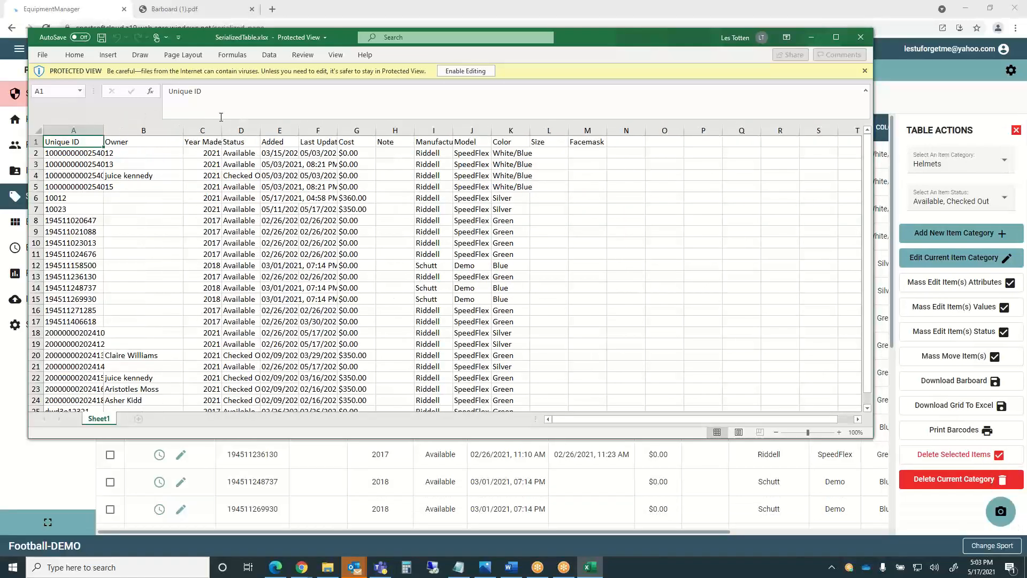
{"action": "left_click_drag", "start_coordinate": [264, 131], "coordinate": [275, 130]}
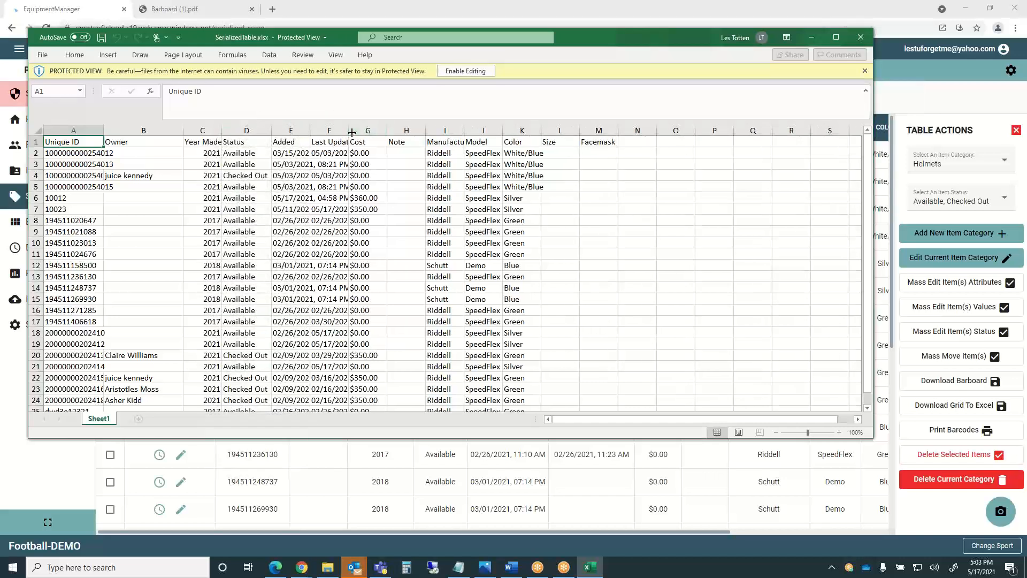
{"action": "left_click_drag", "start_coordinate": [352, 131], "coordinate": [401, 129]}
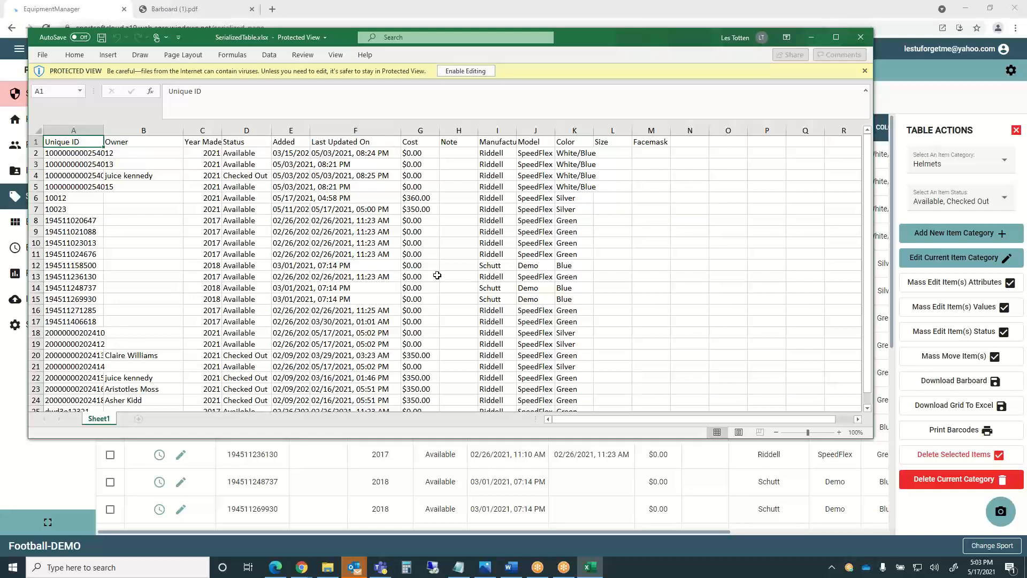
{"action": "left_click", "coordinate": [863, 41]}
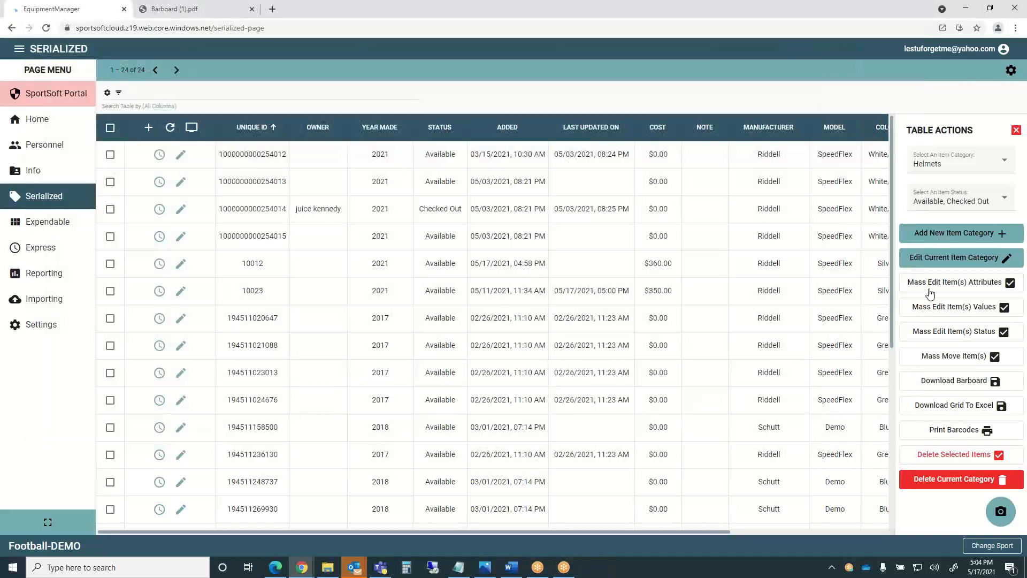
Limit the item status filter to Checked Out by unchecking Available.
{"action": "left_click", "coordinate": [1007, 202]}
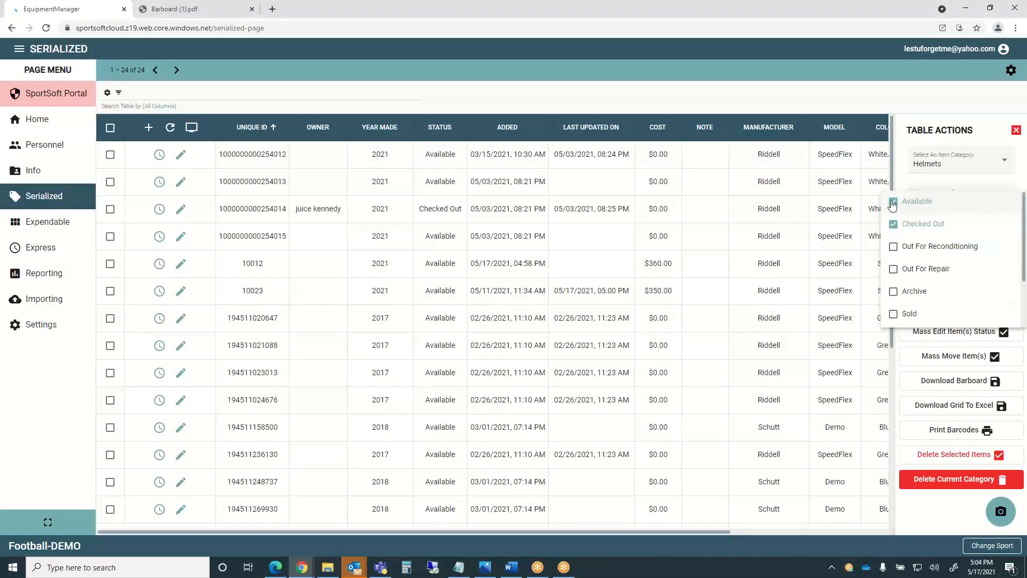
{"action": "left_click", "coordinate": [893, 202]}
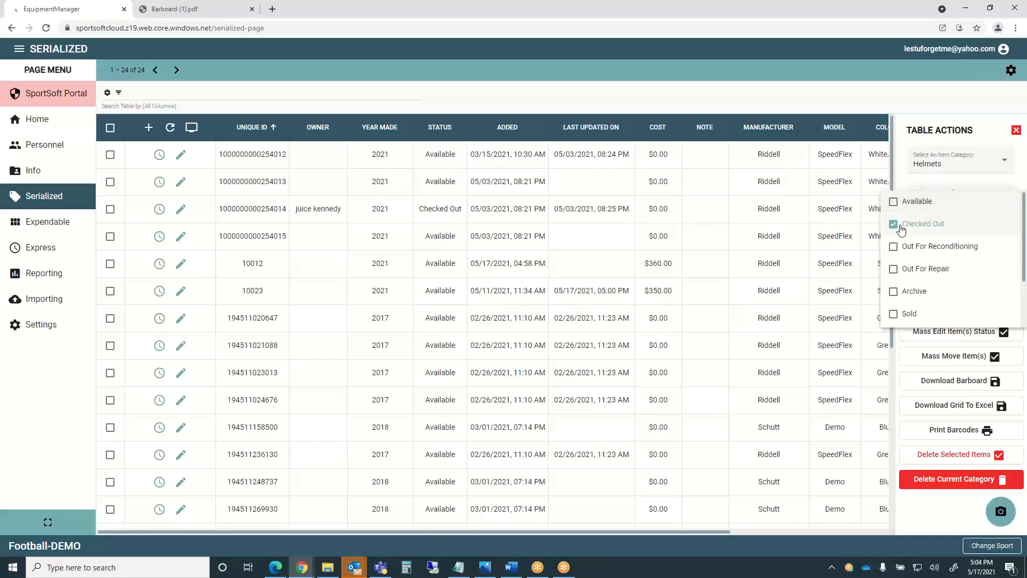
{"action": "left_click", "coordinate": [985, 188]}
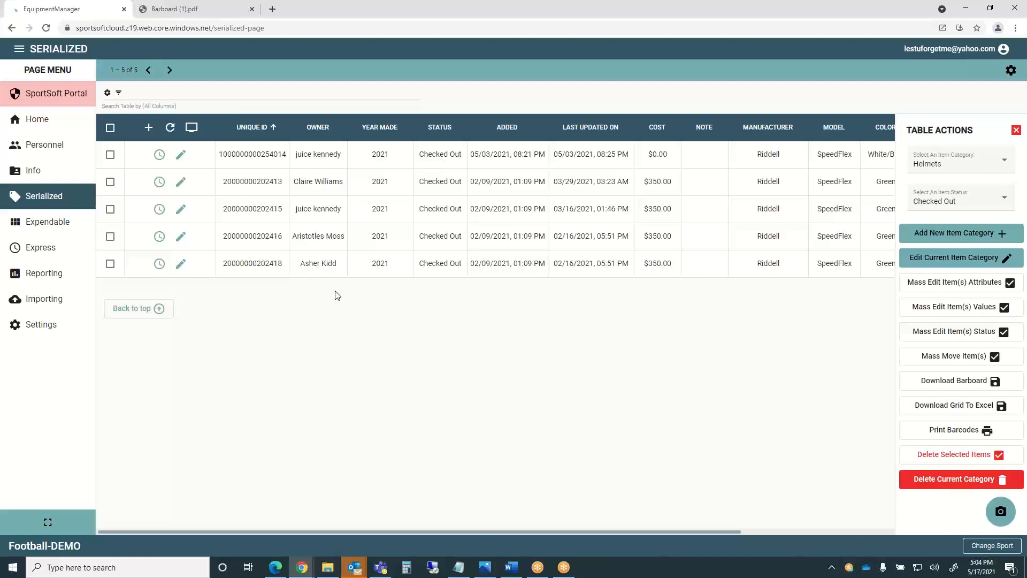
{"action": "left_click", "coordinate": [804, 15]}
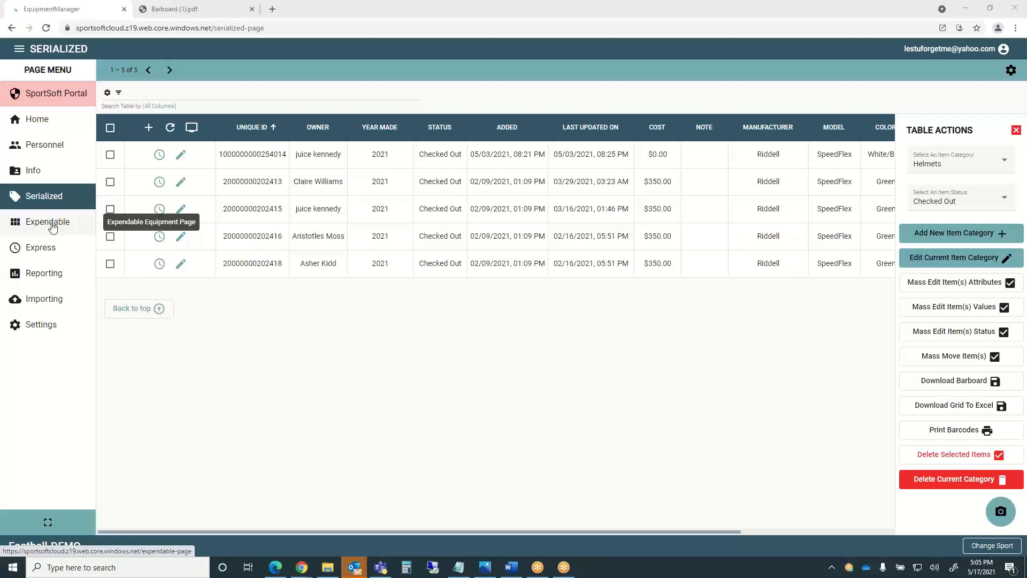
On the Express page, scan barcode 10023 to look up the helmet.
{"action": "left_click", "coordinate": [42, 252]}
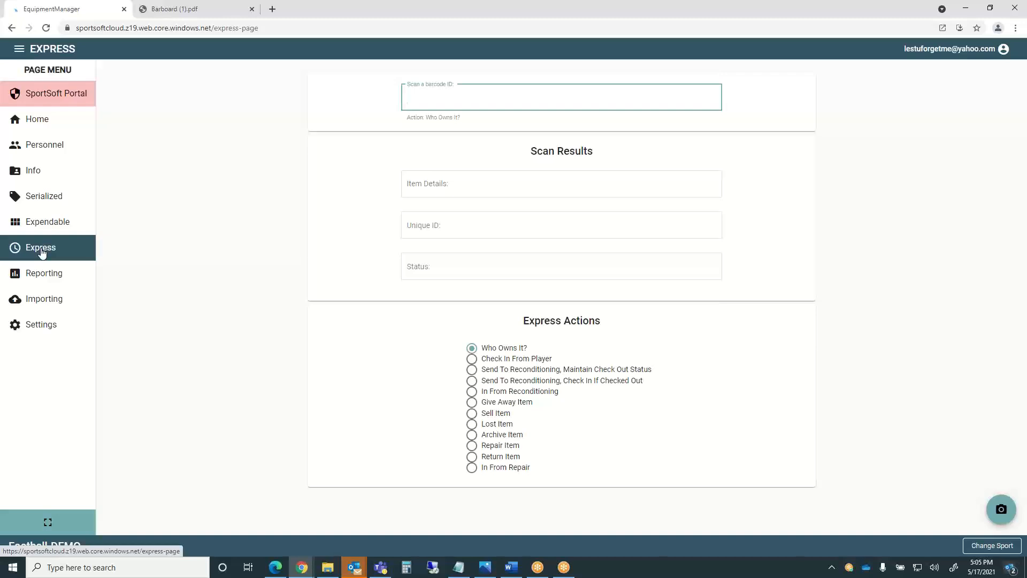
{"action": "type", "text": "10023"}
{"action": "key", "text": "Return"}
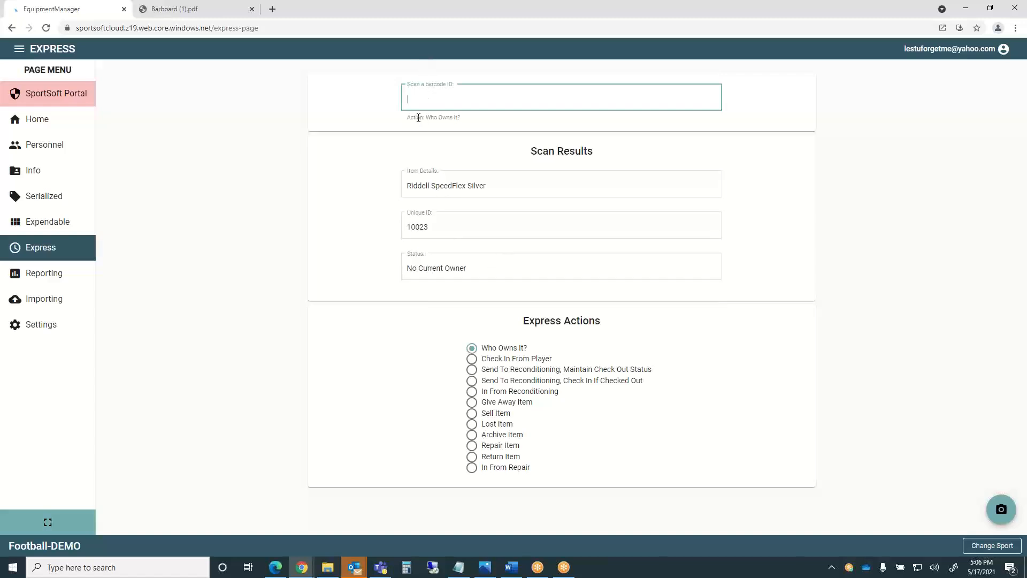
Try Check In From Player and both Send To Reconditioning actions, ending on In From Reconditioning.
{"action": "left_click", "coordinate": [472, 359]}
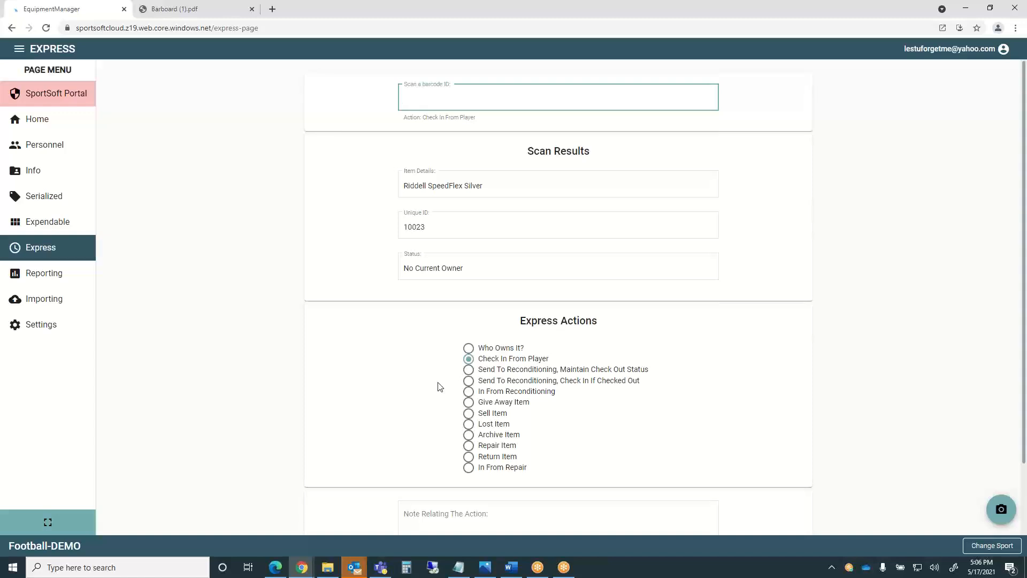
{"action": "left_click", "coordinate": [468, 373]}
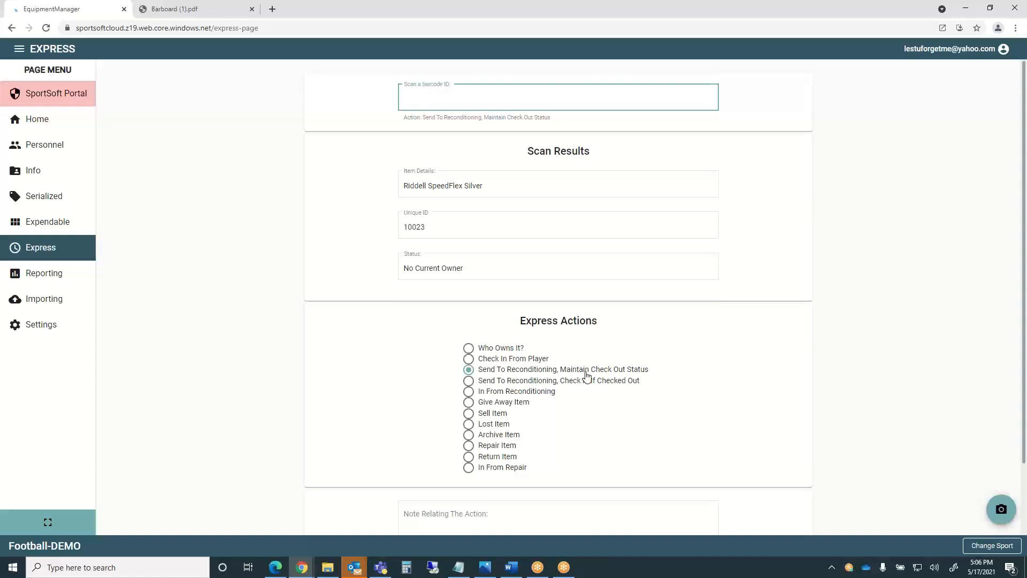
{"action": "left_click", "coordinate": [468, 381]}
{"action": "left_click", "coordinate": [469, 390]}
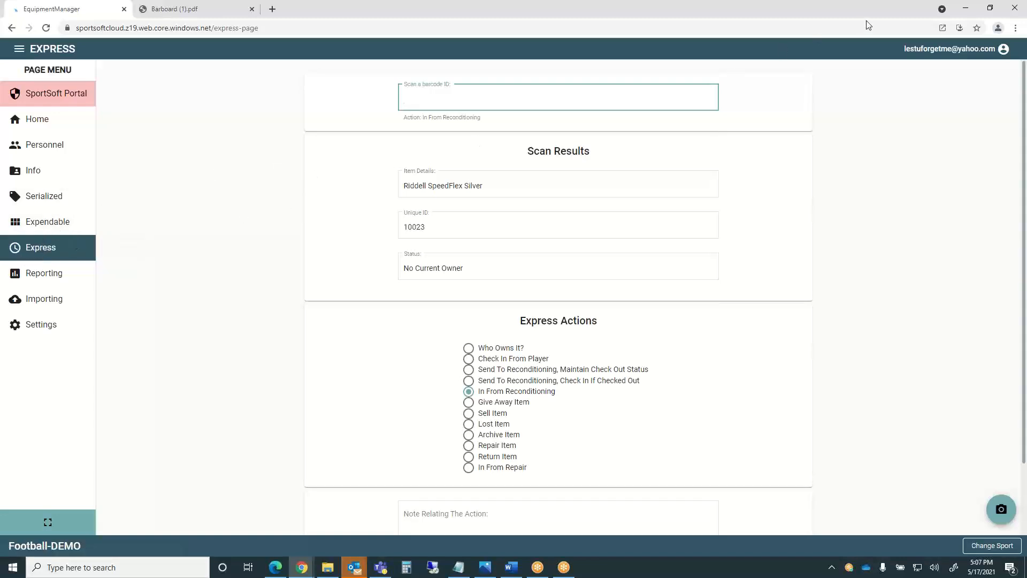
Review helmet 10023's In From Reconditioning scan result, then move to the Reports page.
{"action": "left_click", "coordinate": [805, 18]}
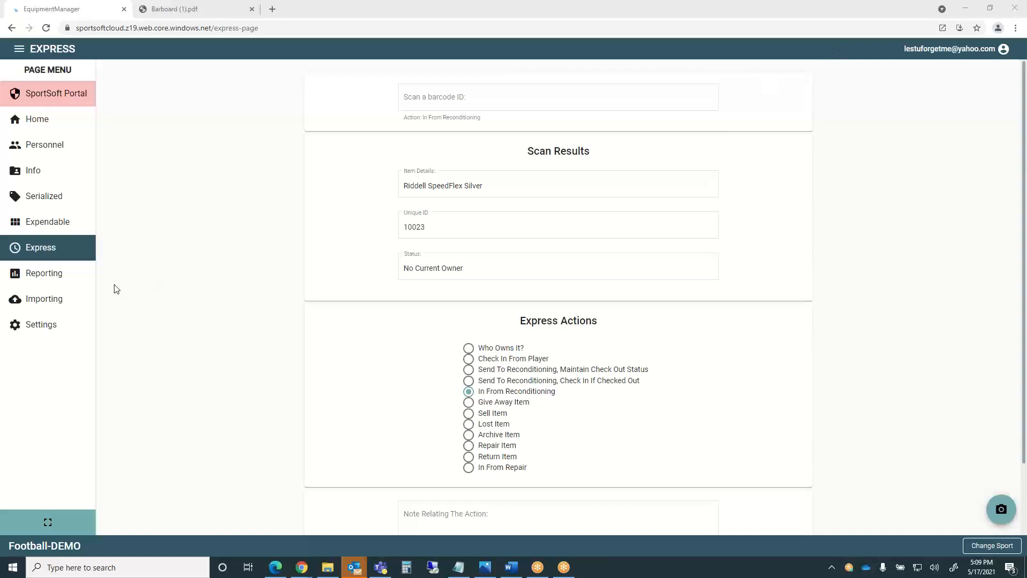
{"action": "left_click", "coordinate": [38, 279]}
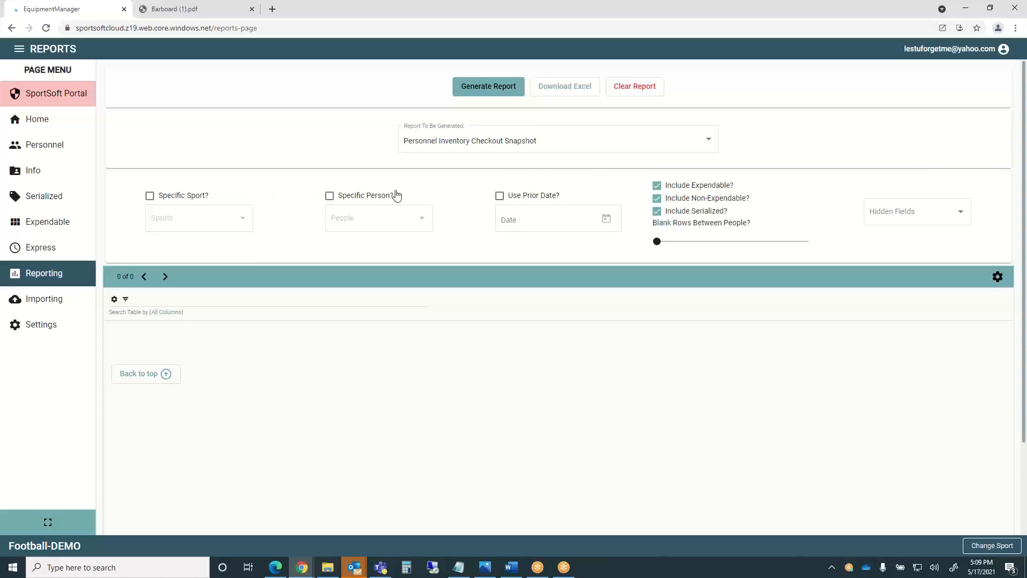
Browse the report types, keep Personnel Inventory Checkout Snapshot selected, then move to the Import Personnel page.
{"action": "left_click", "coordinate": [711, 142]}
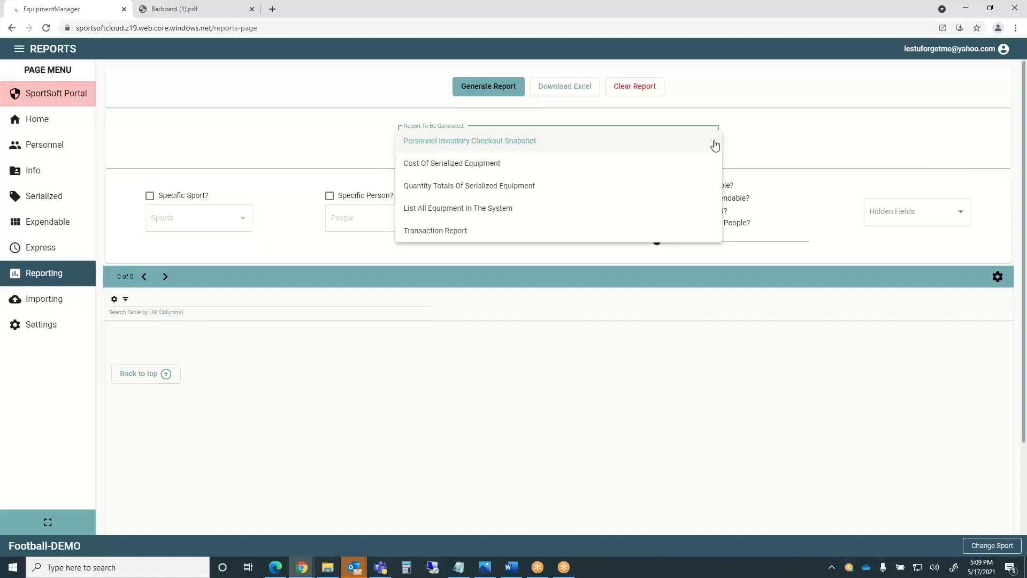
{"action": "left_click", "coordinate": [714, 145]}
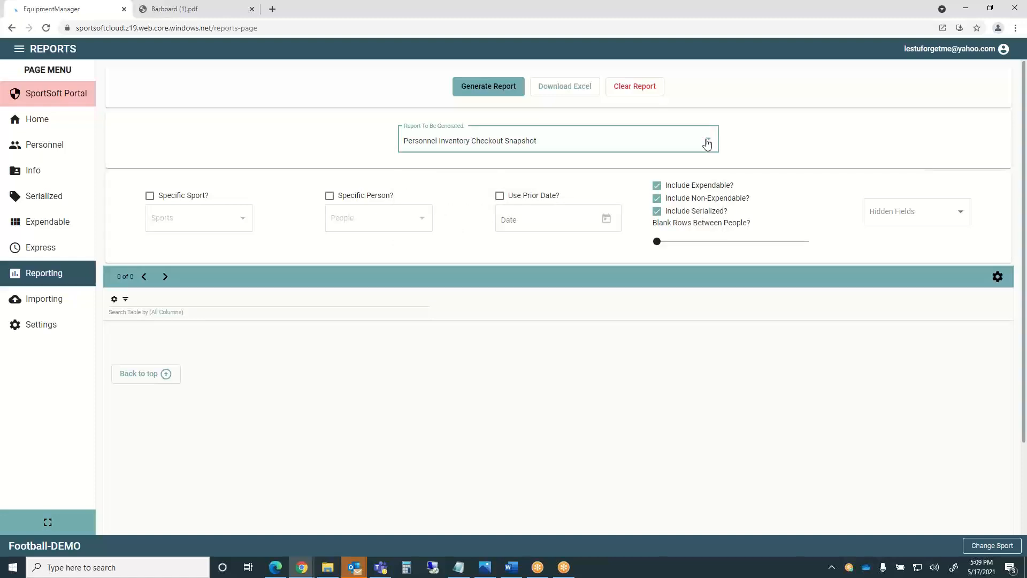
{"action": "left_click", "coordinate": [707, 143]}
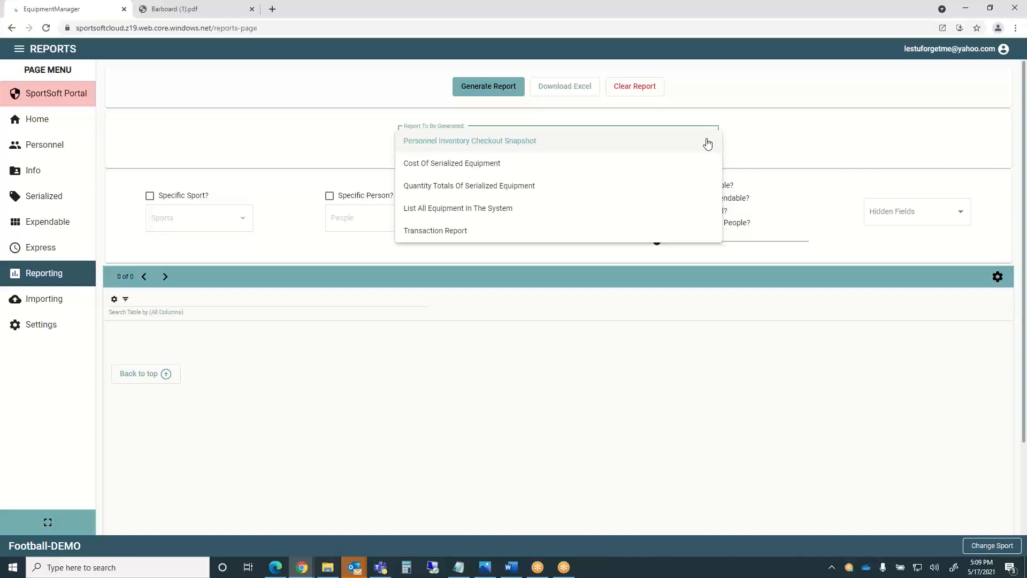
{"action": "left_click", "coordinate": [298, 128]}
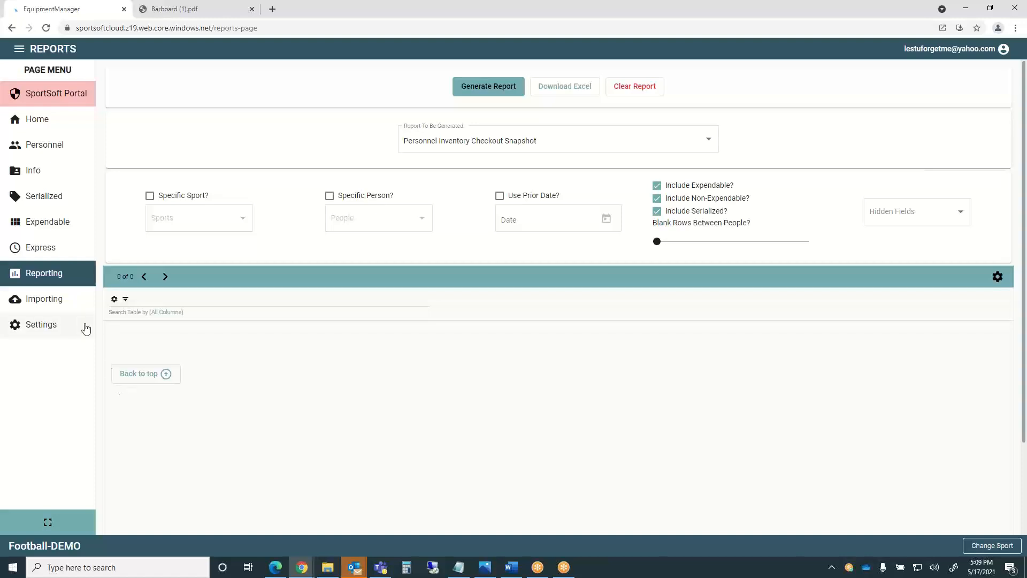
{"action": "left_click", "coordinate": [42, 305]}
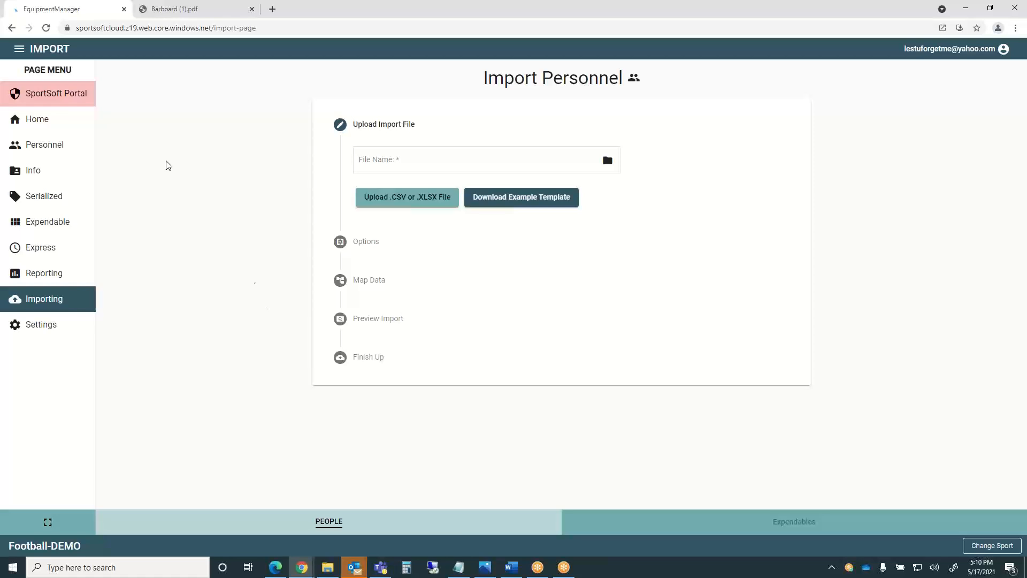
Leave the Import Personnel upload steps for the Football-DEMO Personnel list of four staff.
{"action": "left_click", "coordinate": [35, 152]}
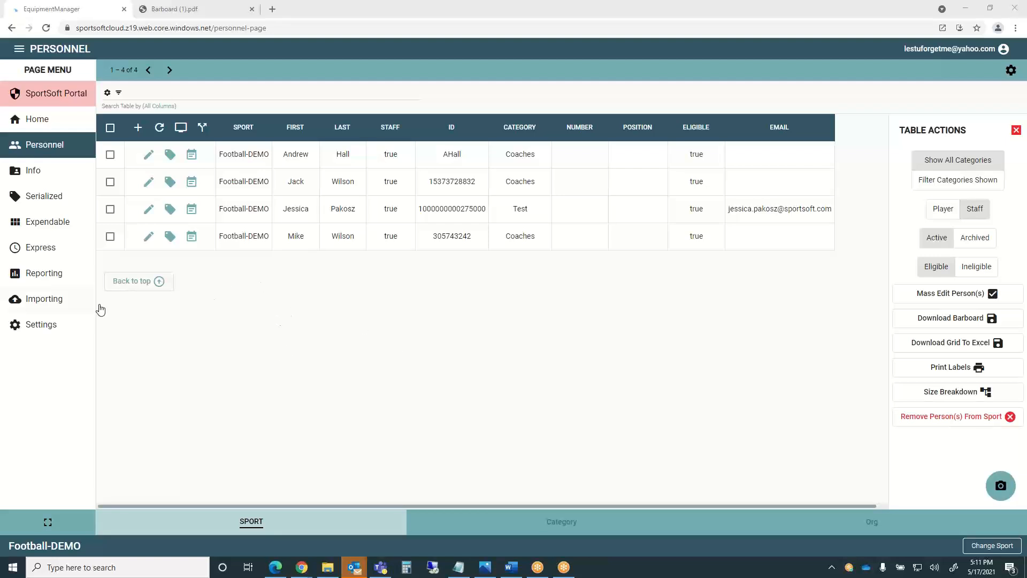
Open the Settings page showing the Sports list with 31 / 15 allowed sports.
{"action": "left_click", "coordinate": [33, 326]}
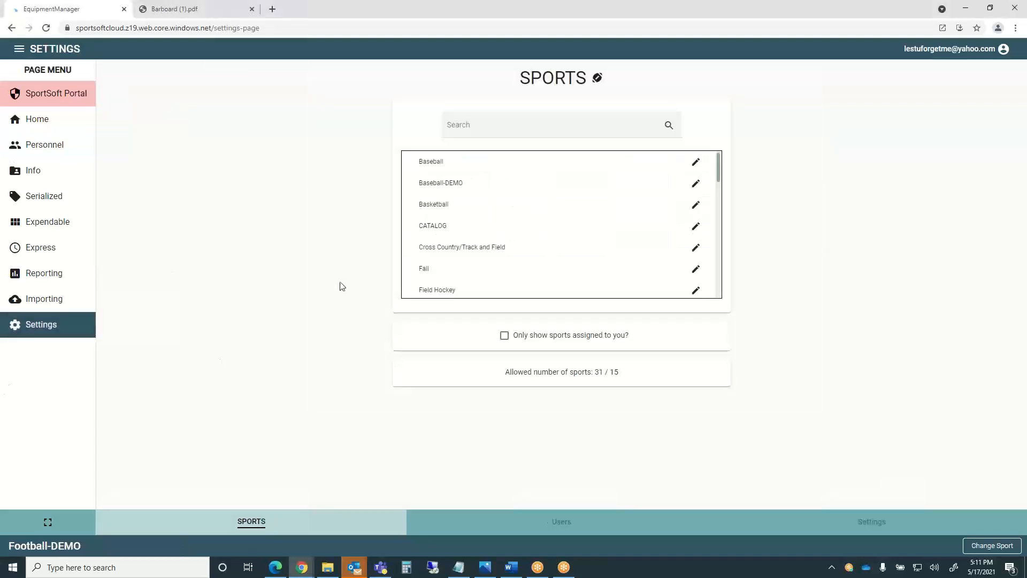
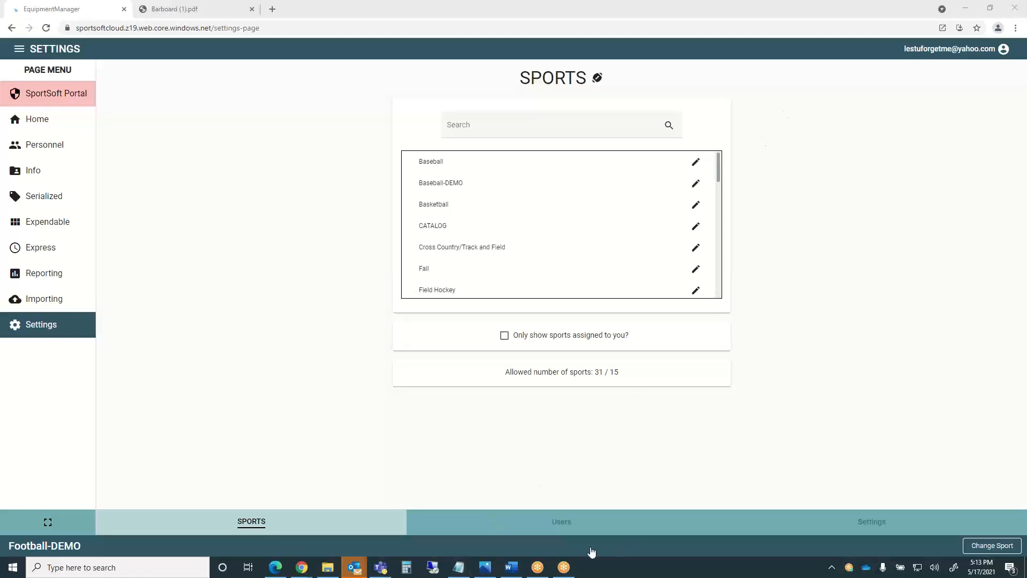
Switch the Settings page from the Sports list to the Users list.
{"action": "left_click", "coordinate": [544, 523]}
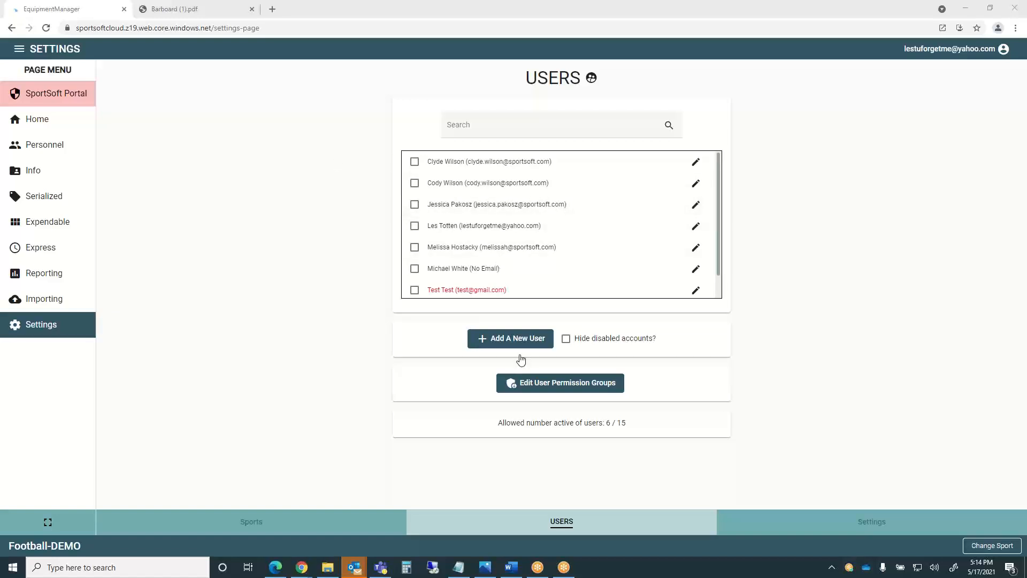
{"action": "left_click", "coordinate": [510, 338]}
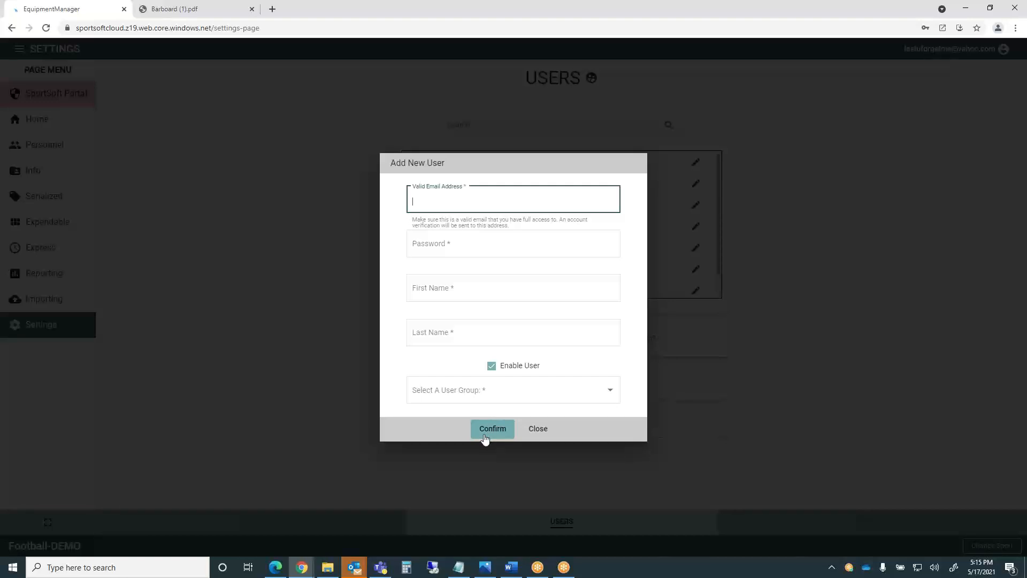
{"action": "left_click", "coordinate": [537, 430]}
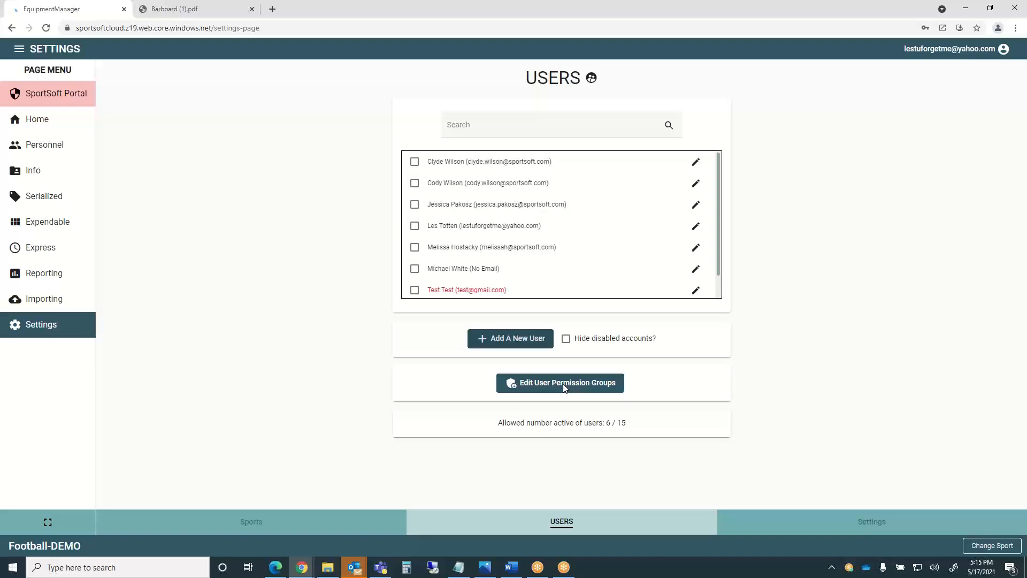
{"action": "scroll", "coordinate": [722, 255], "scroll_direction": "down", "scroll_amount": 1}
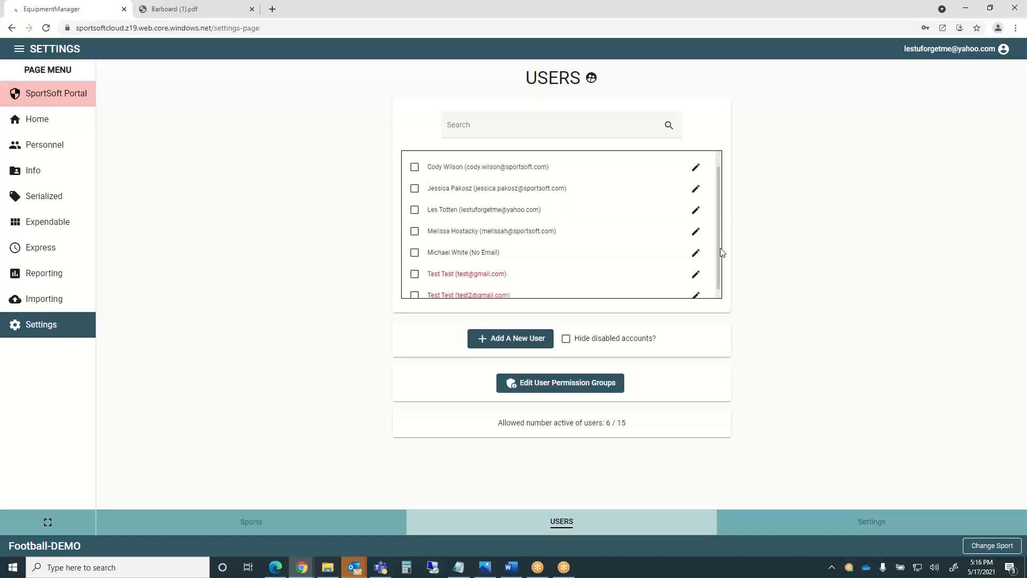
{"action": "left_click", "coordinate": [562, 385]}
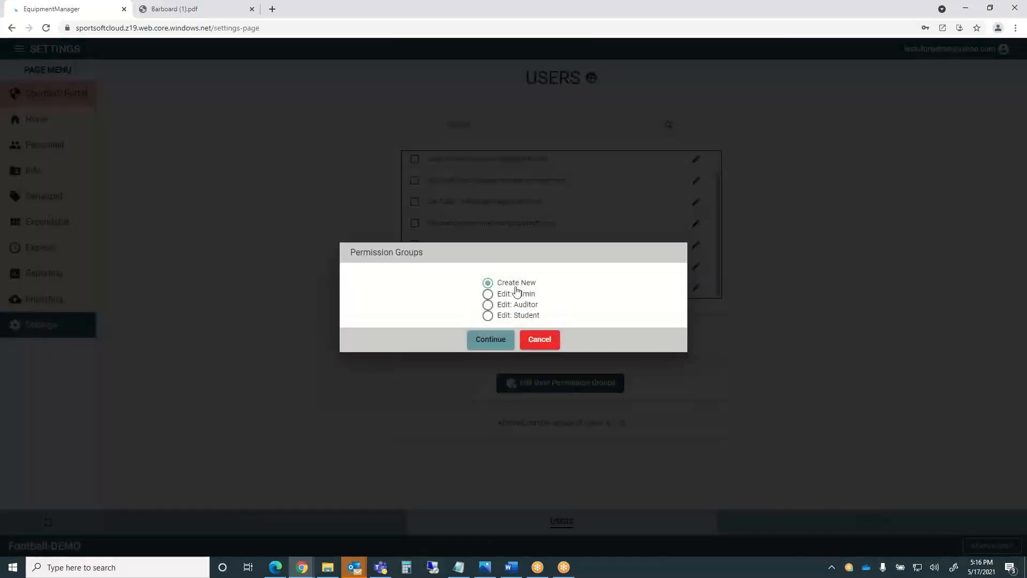
{"action": "left_click", "coordinate": [488, 296]}
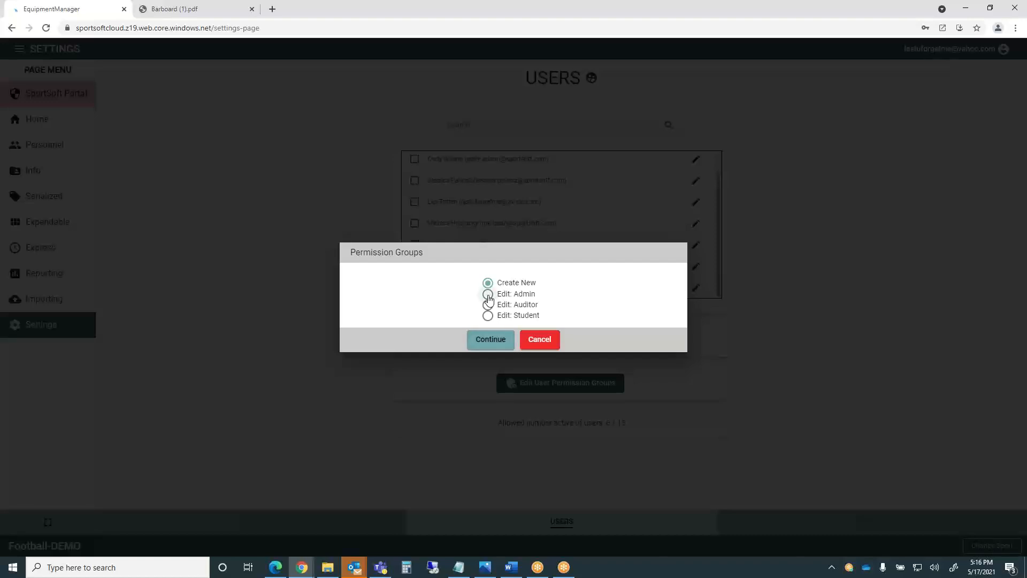
{"action": "left_click", "coordinate": [491, 340]}
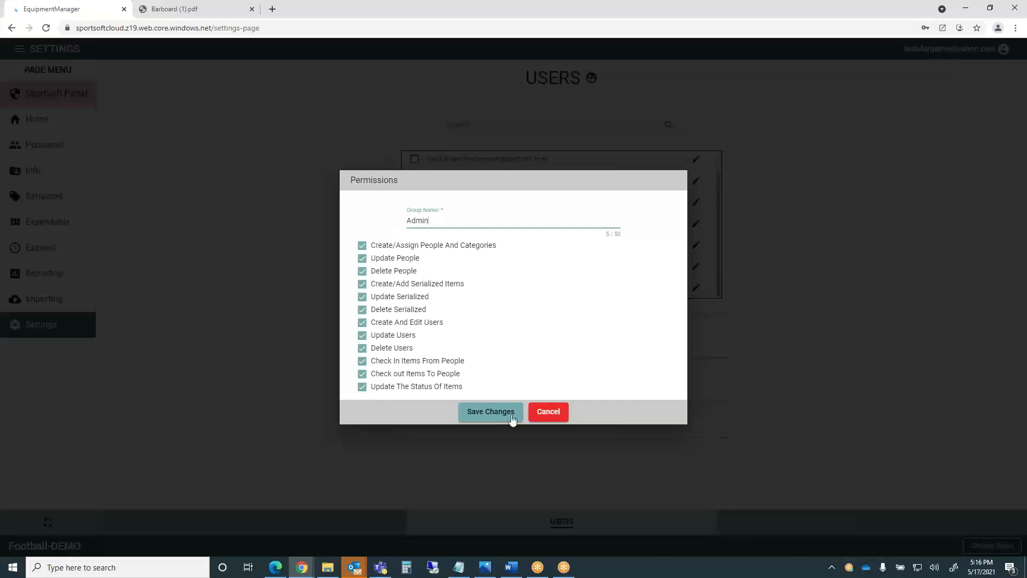
{"action": "left_click", "coordinate": [545, 413]}
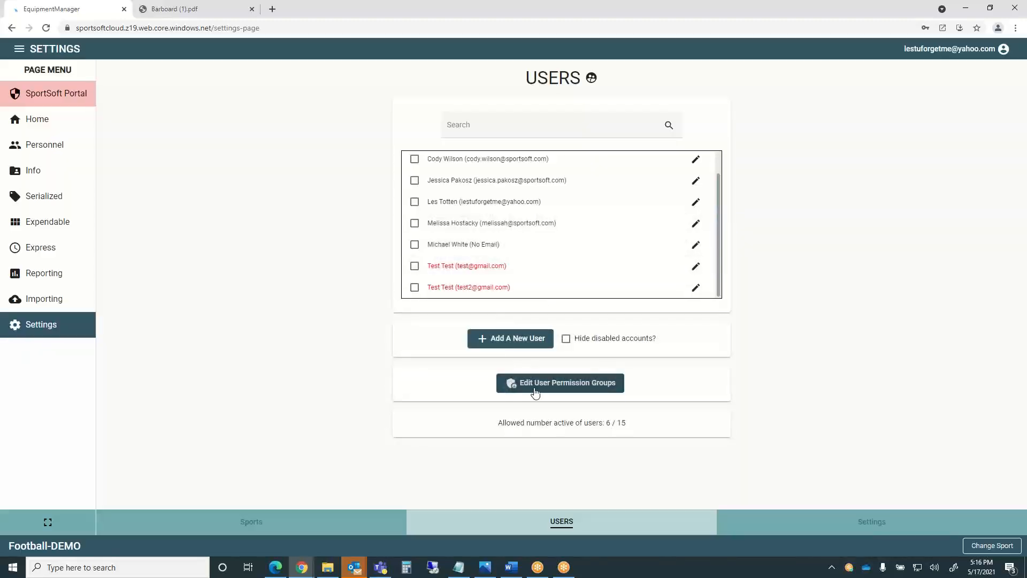
{"action": "left_click", "coordinate": [568, 383]}
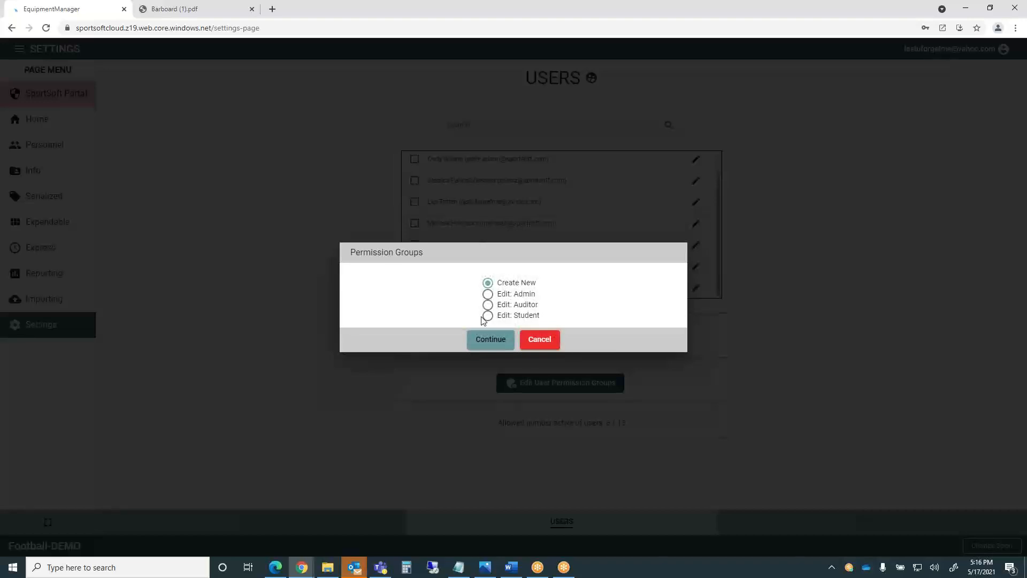
{"action": "left_click", "coordinate": [488, 316]}
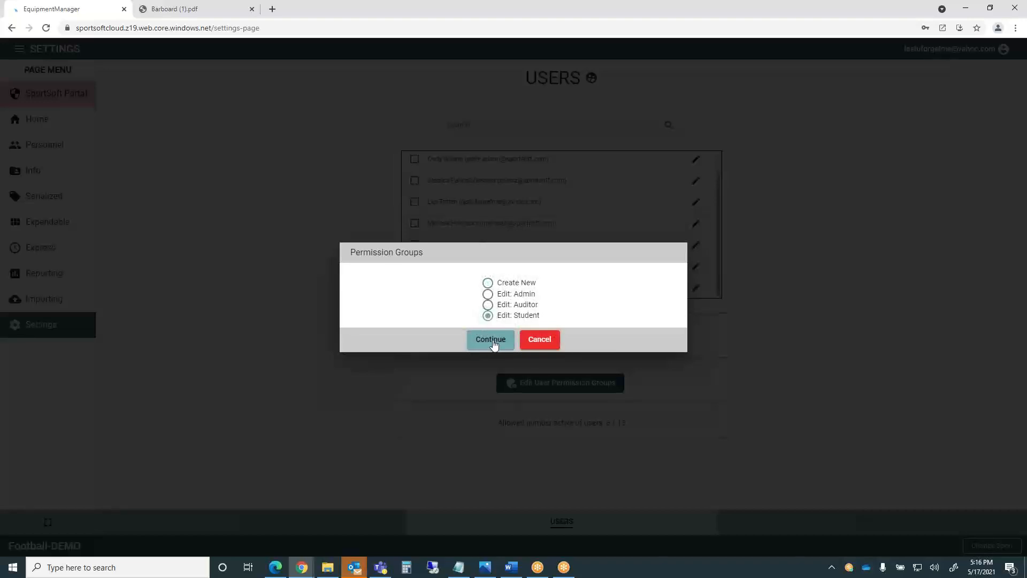
{"action": "left_click", "coordinate": [492, 340]}
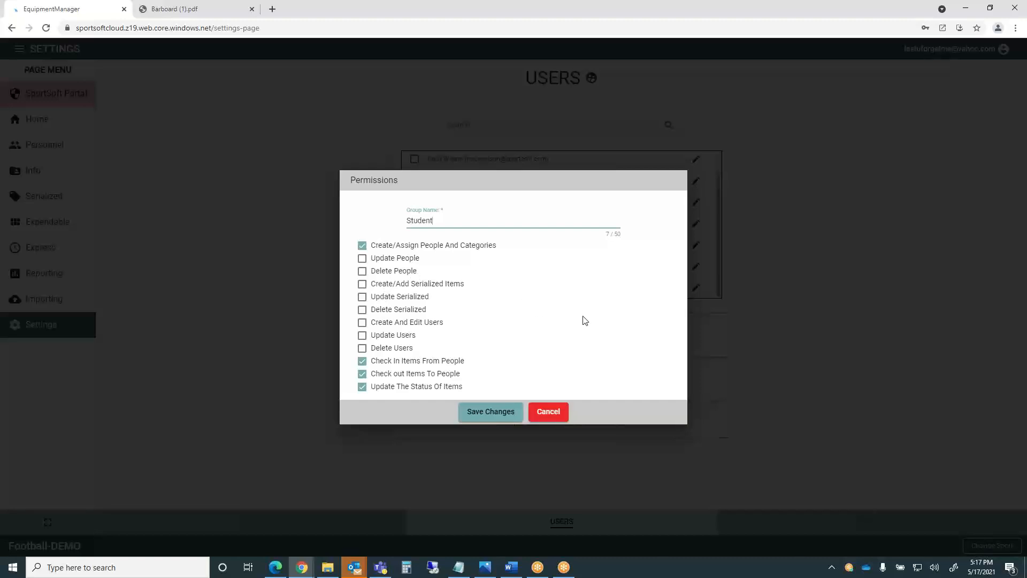
{"action": "left_click", "coordinate": [552, 417]}
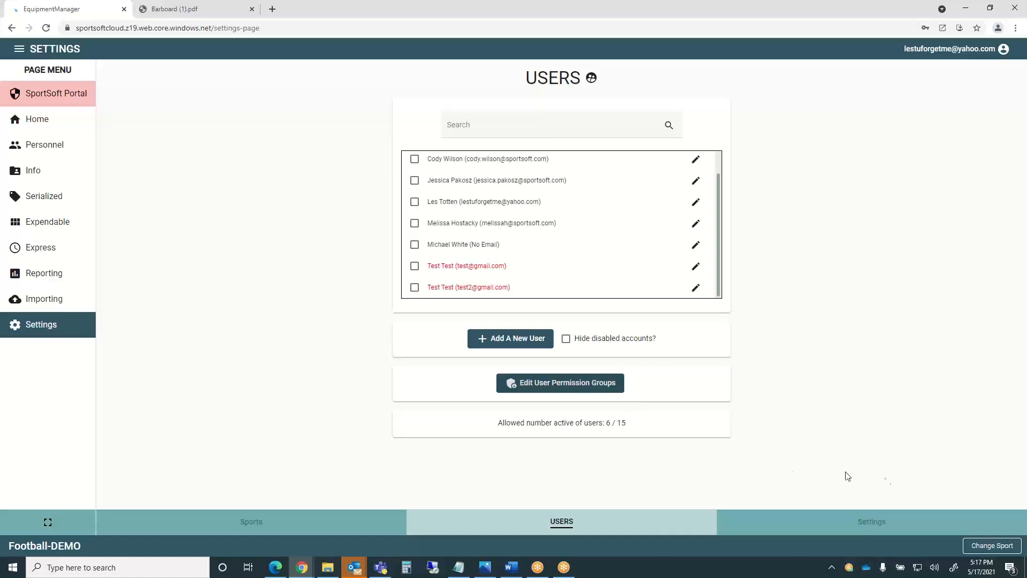
{"action": "left_click", "coordinate": [857, 523]}
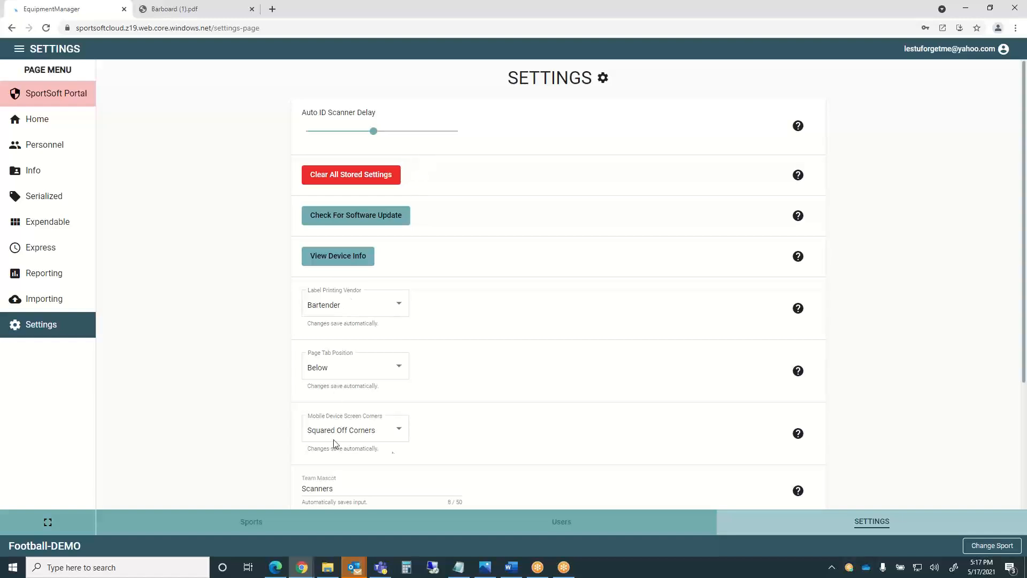
Scroll through the general settings showing scanner delay, label vendor and team mascot options.
{"action": "scroll", "coordinate": [681, 268], "scroll_direction": "down", "scroll_amount": 3}
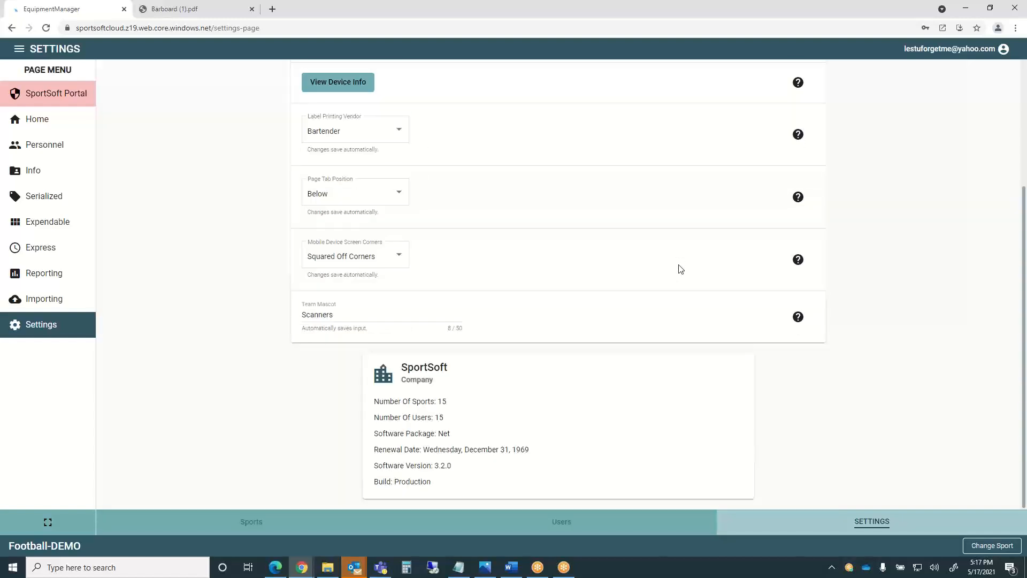
{"action": "scroll", "coordinate": [684, 269], "scroll_direction": "up", "scroll_amount": 2}
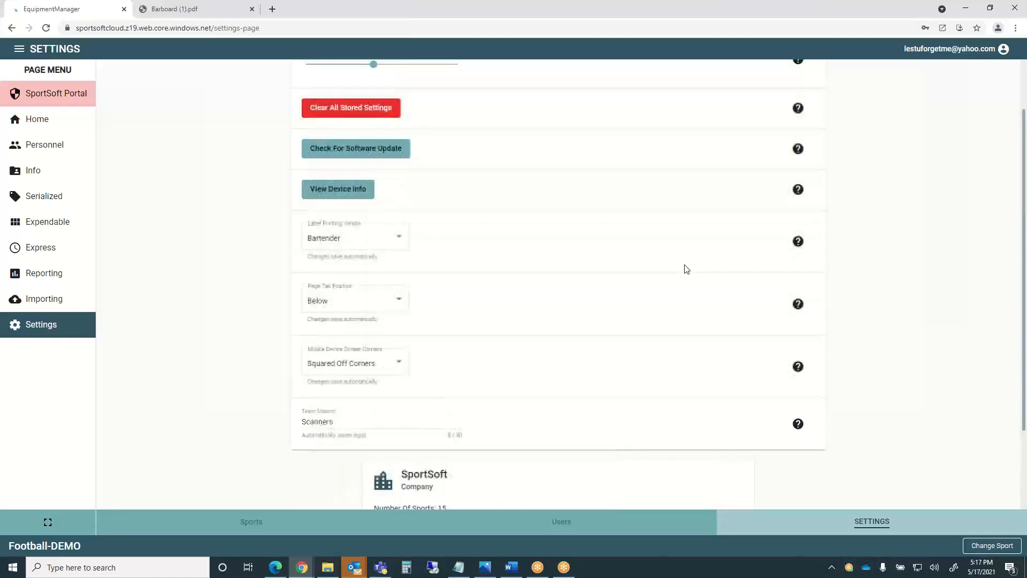
{"action": "scroll", "coordinate": [686, 268], "scroll_direction": "up", "scroll_amount": 1}
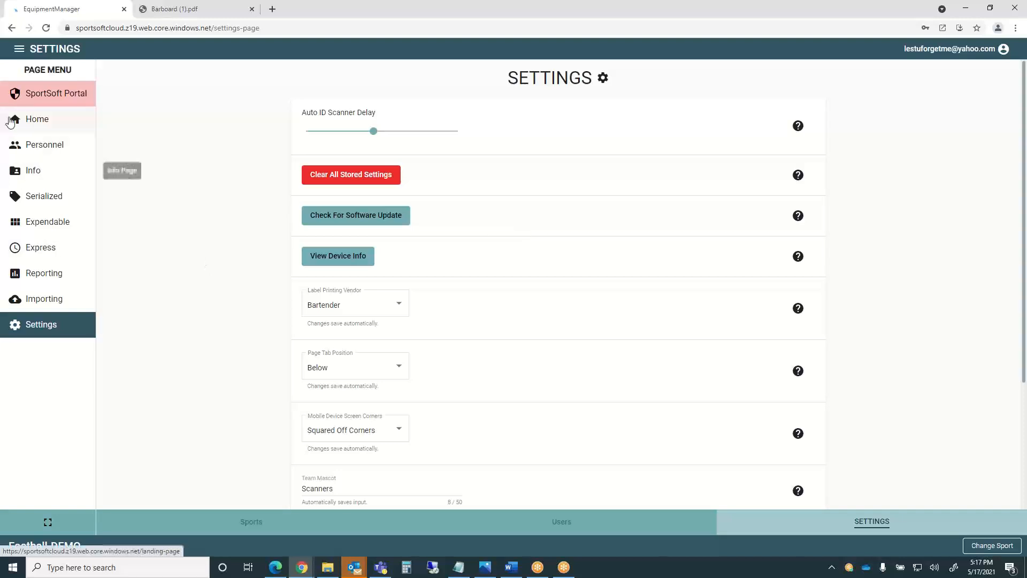
Go through Personnel to the Info page with the Football-DEMO sizes table.
{"action": "left_click", "coordinate": [44, 149]}
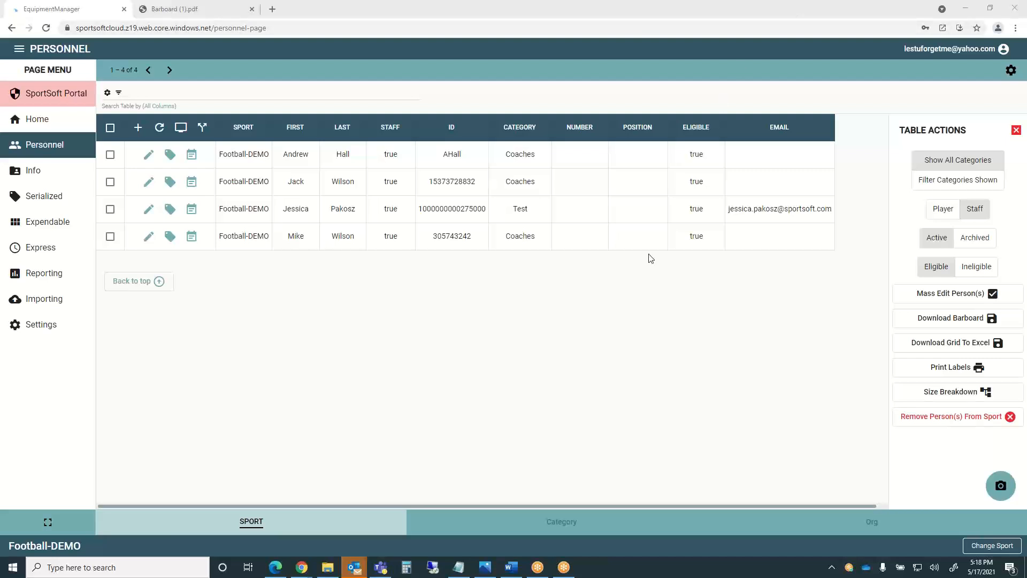
{"action": "left_click", "coordinate": [33, 172]}
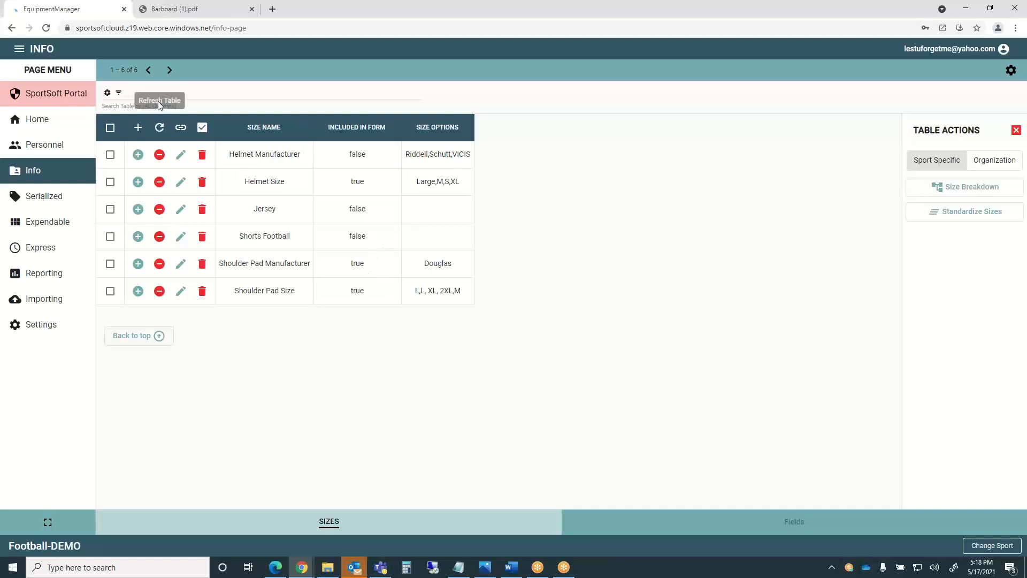
Add a size named 'Widget' to the sizes table, checking its edit form without changes.
{"action": "left_click", "coordinate": [138, 128]}
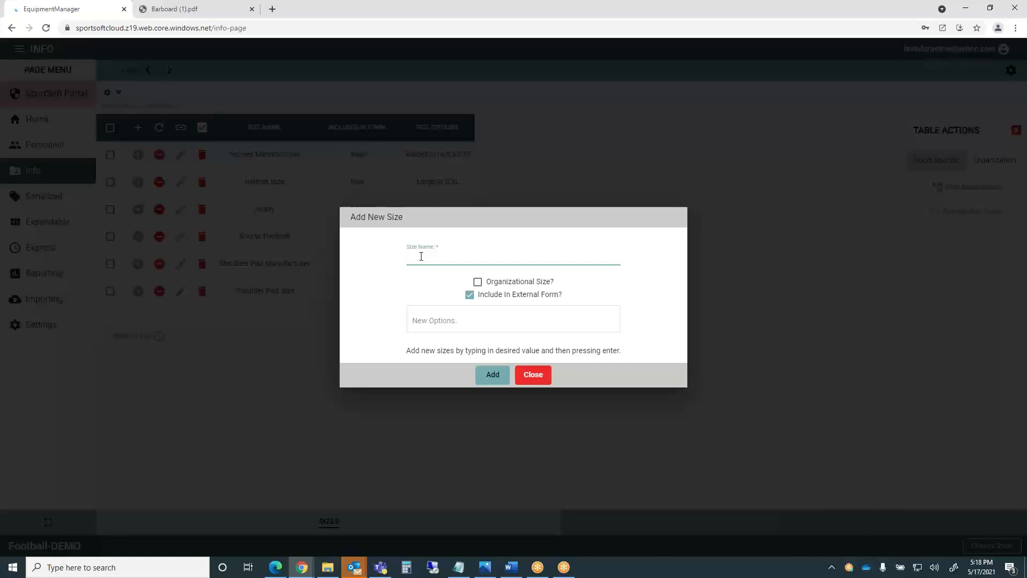
{"action": "type", "text": "Widget"}
{"action": "left_click", "coordinate": [504, 378]}
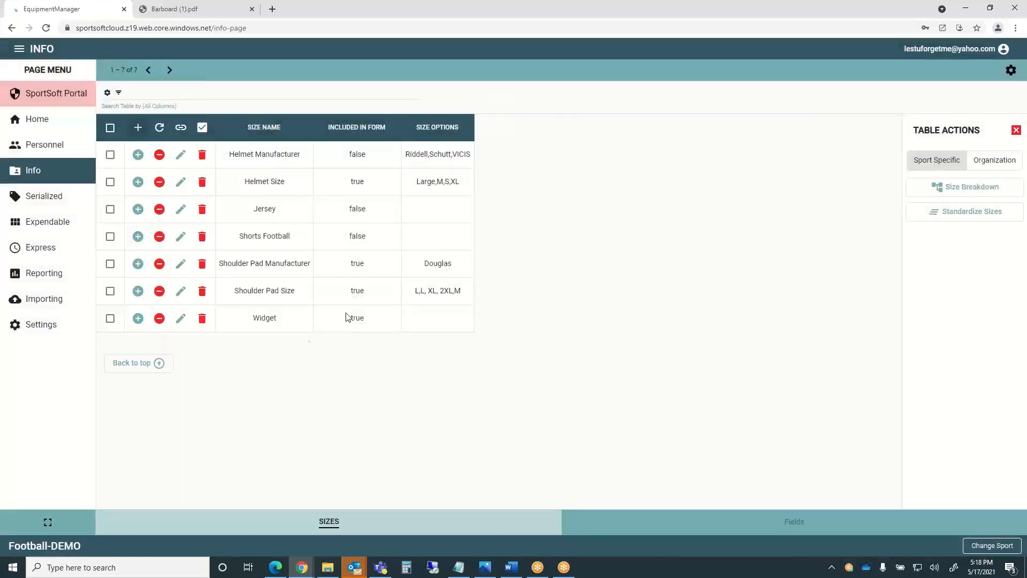
{"action": "left_click", "coordinate": [181, 318]}
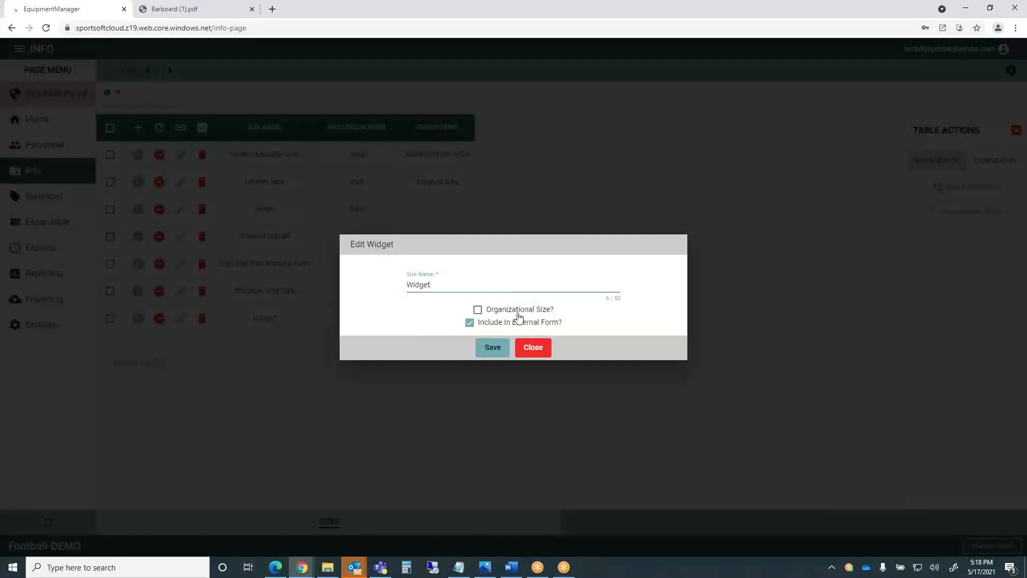
{"action": "left_click", "coordinate": [538, 348]}
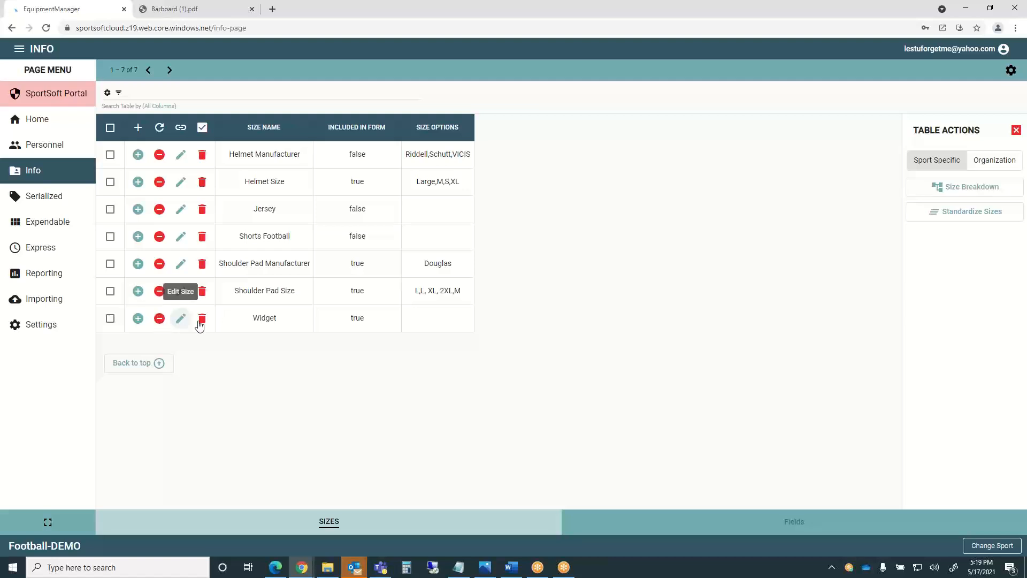
Give the Widget size the options L and M, then tick the Helmet Manufacturer row.
{"action": "left_click", "coordinate": [138, 319]}
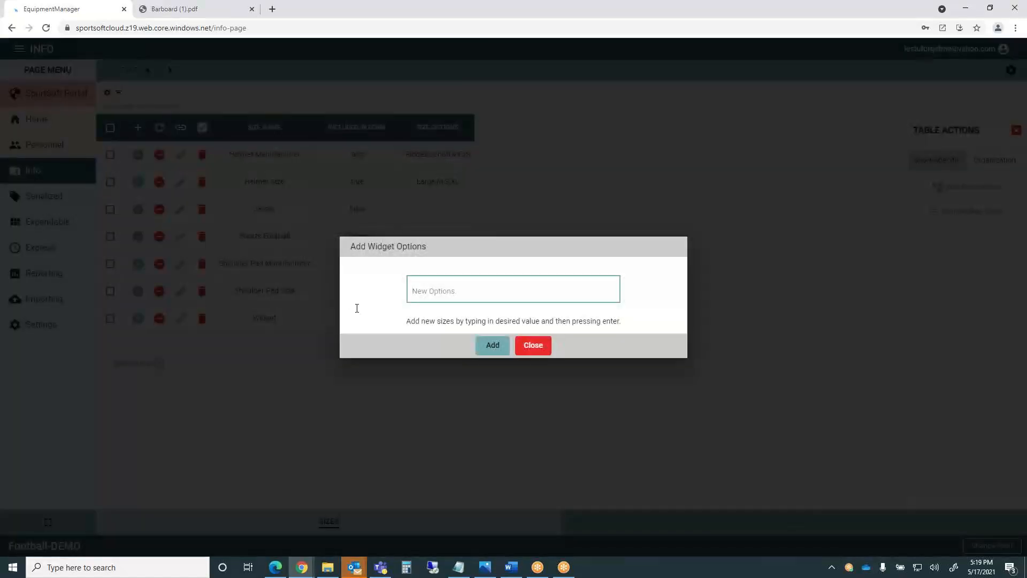
{"action": "type", "text": "L, M"}
{"action": "key", "text": "Return"}
{"action": "left_click", "coordinate": [491, 345]}
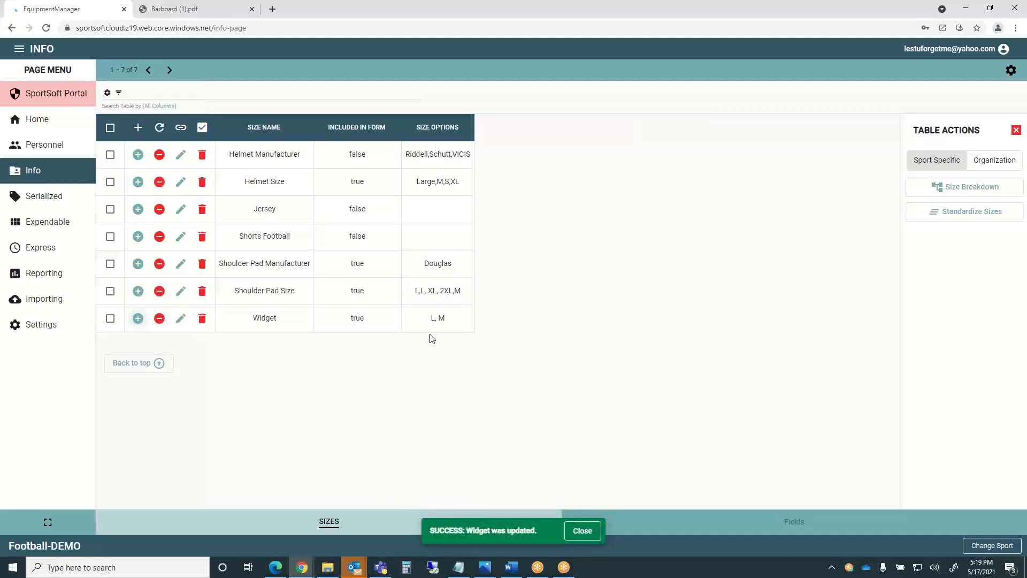
{"action": "left_click", "coordinate": [575, 533]}
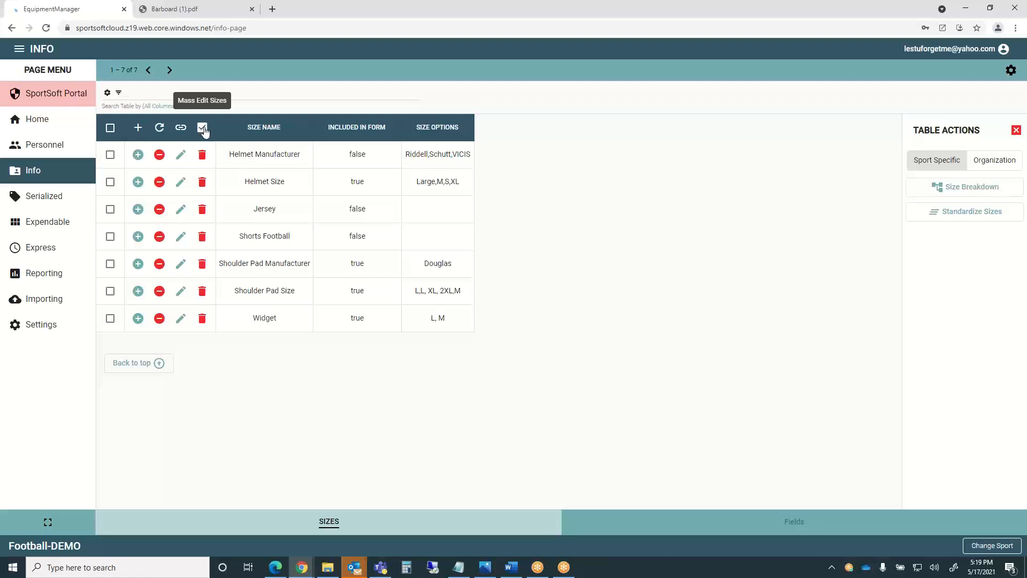
{"action": "left_click", "coordinate": [109, 156]}
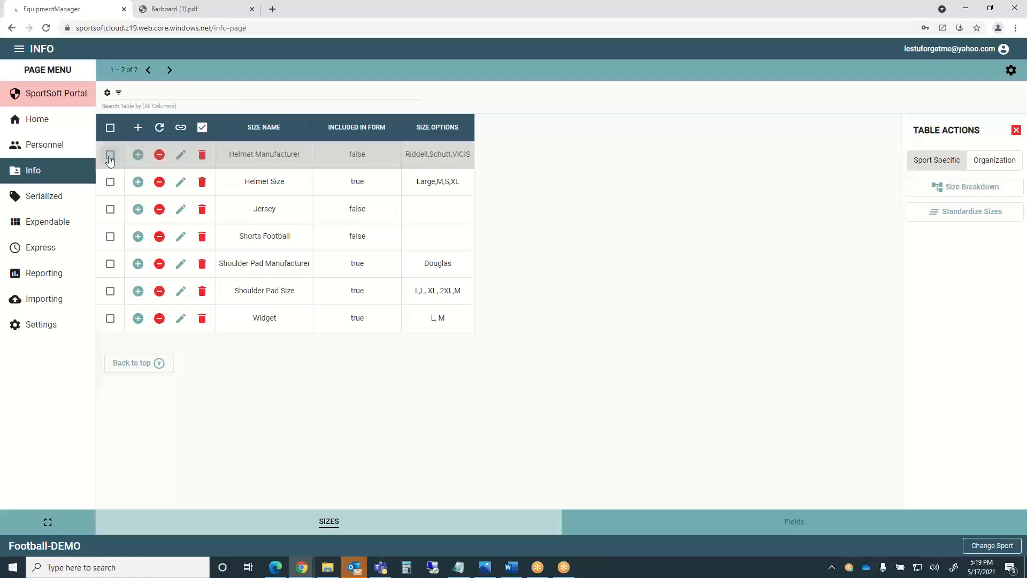